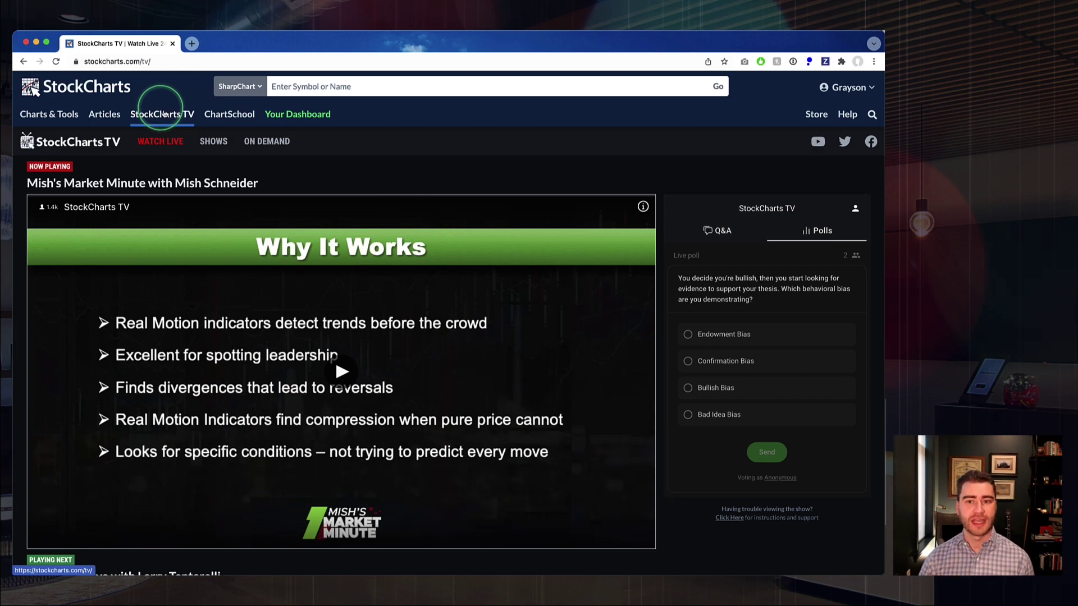
# - Browse the StockCharts TV program schedule for February 5 and February 3, 2022, and return to Friday, February 4
pyautogui.scroll(-1, 372, 201)
pyautogui.scroll(-3, 372, 201)
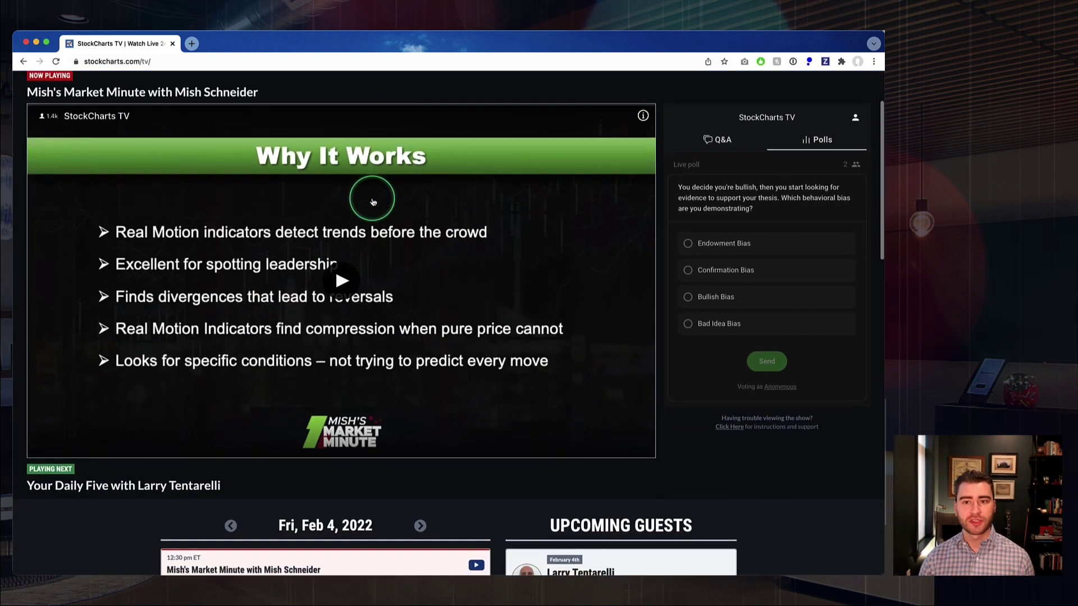
pyautogui.scroll(-8, 563, 293)
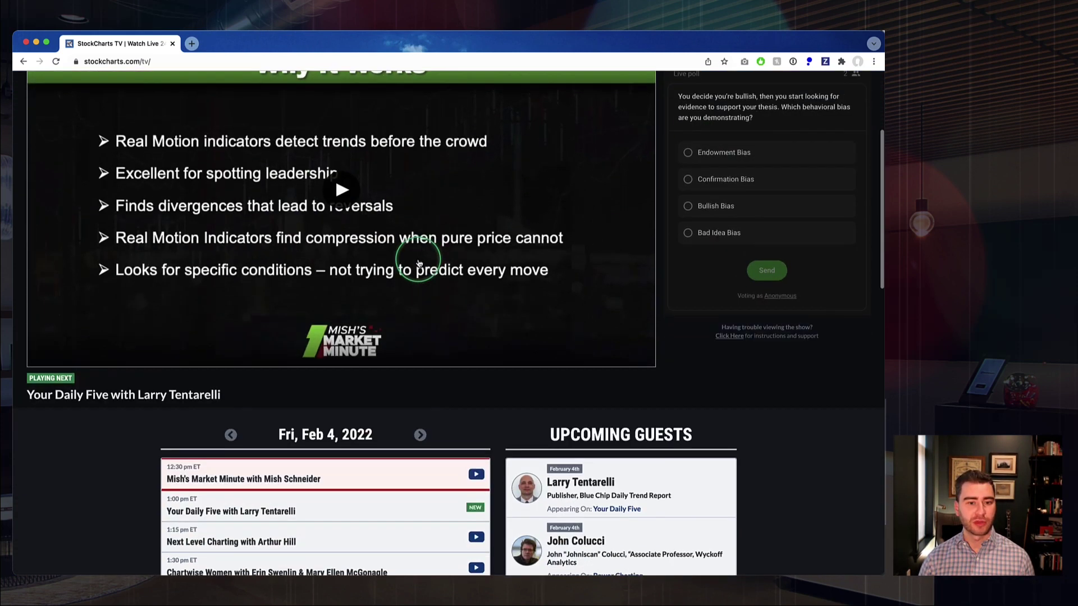
pyautogui.scroll(-3, 89, 320)
pyautogui.scroll(-4, 93, 349)
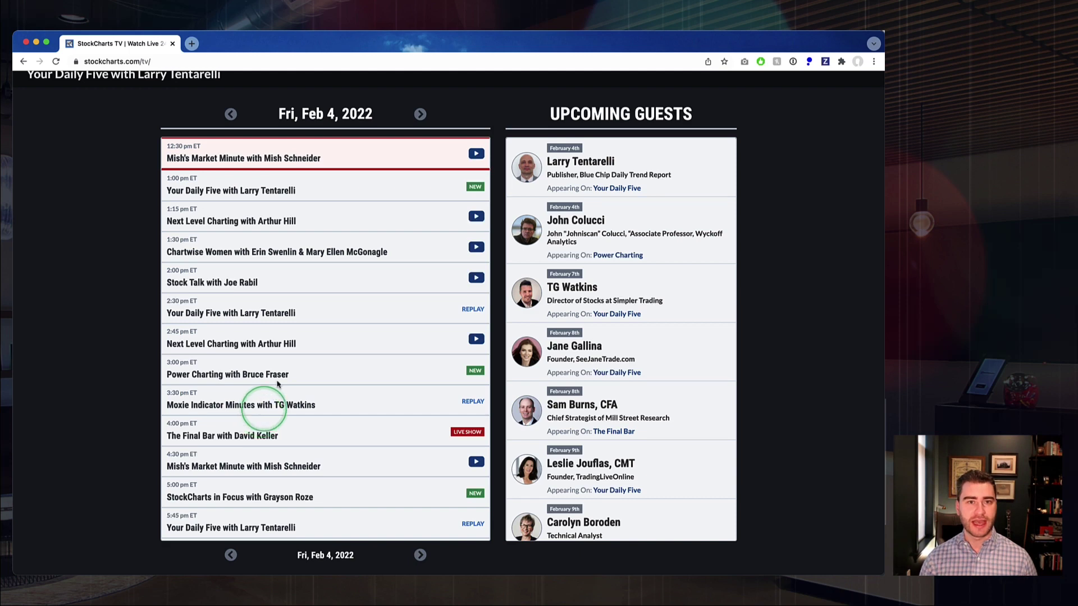
pyautogui.click(420, 114)
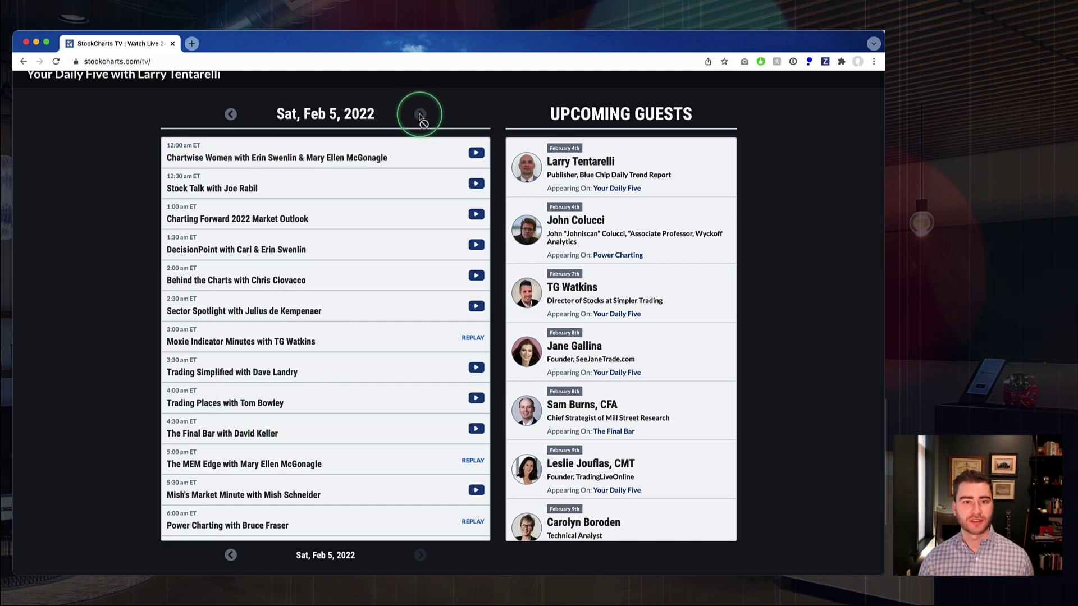
pyautogui.click(231, 115)
pyautogui.click(231, 114)
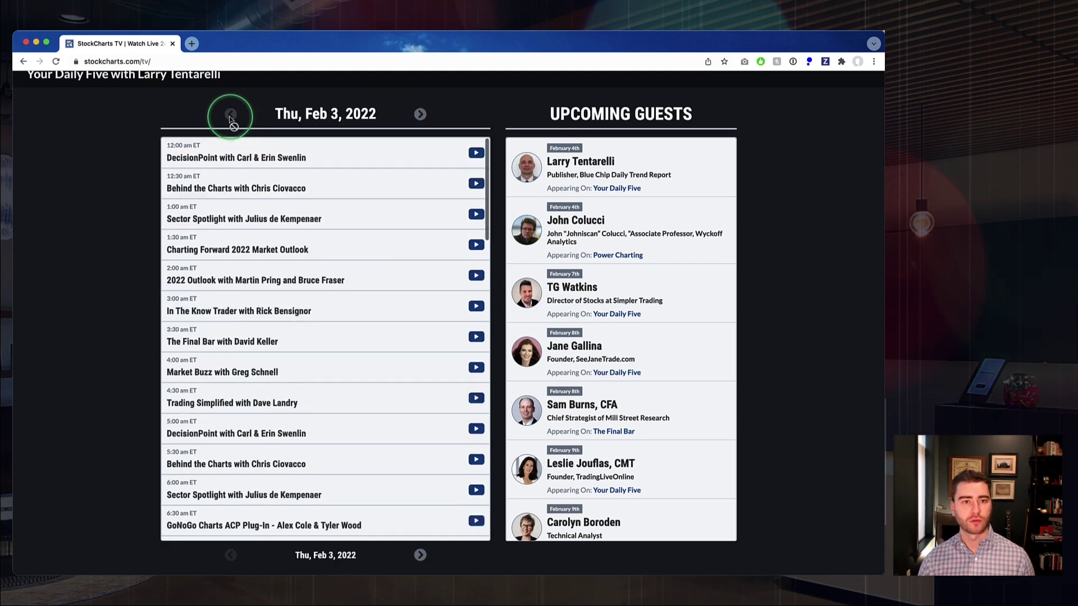
pyautogui.click(420, 114)
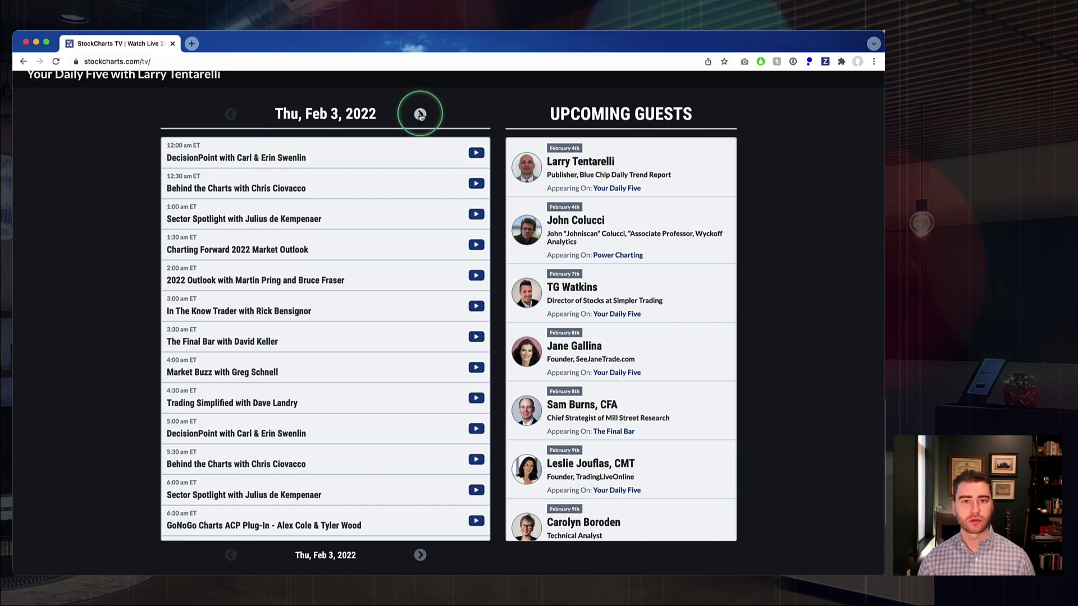
# - Review the upcoming guests and the YouTube section of the StockCharts TV page, and return to the live player
pyautogui.scroll(-5, 598, 200)
pyautogui.scroll(-3, 599, 200)
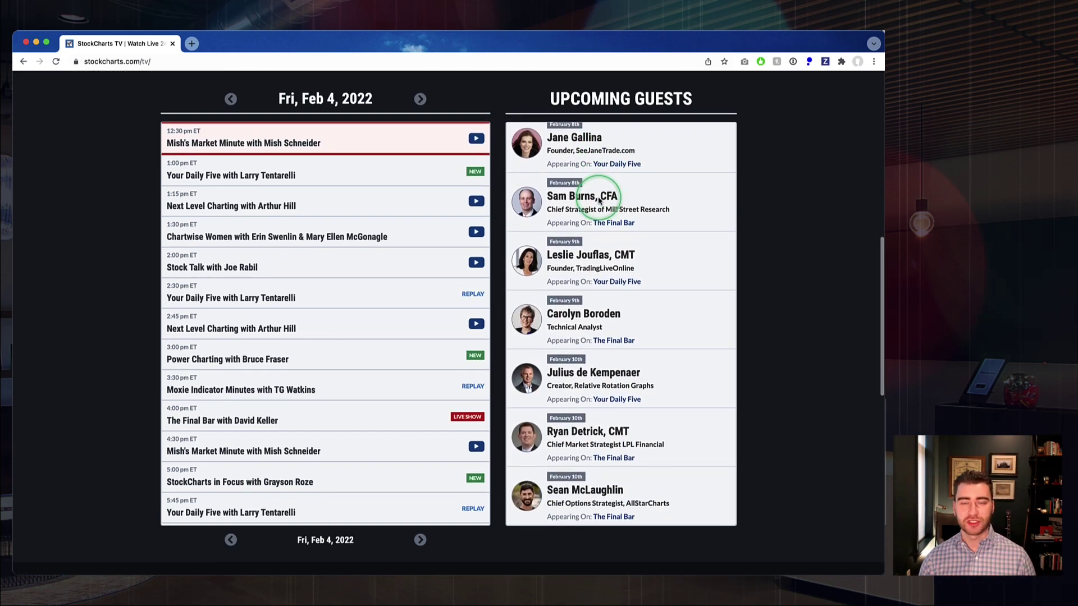
pyautogui.scroll(1, 598, 198)
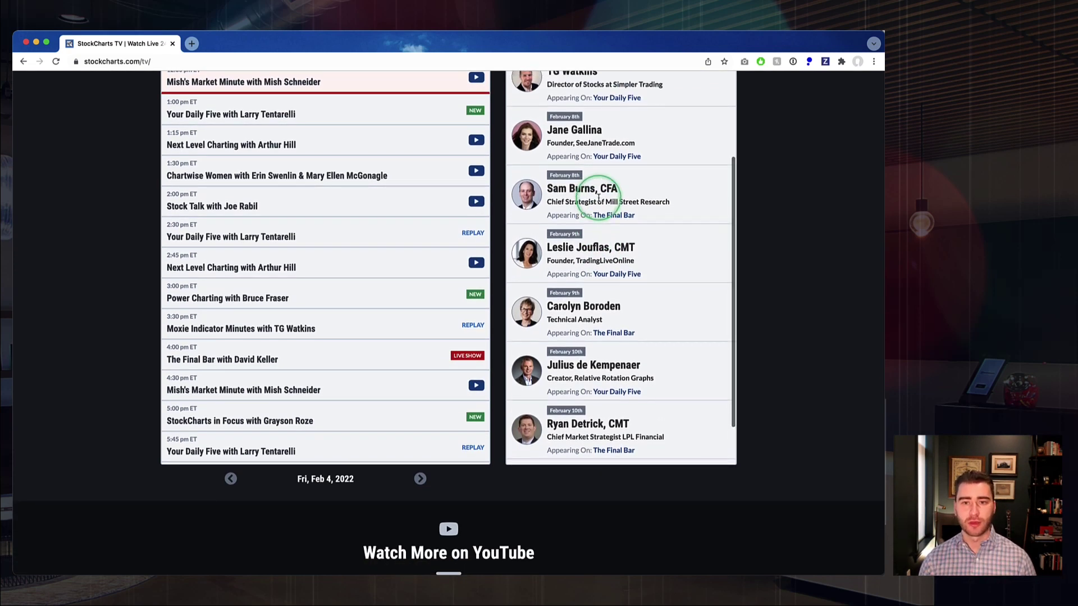
pyautogui.scroll(1, 598, 198)
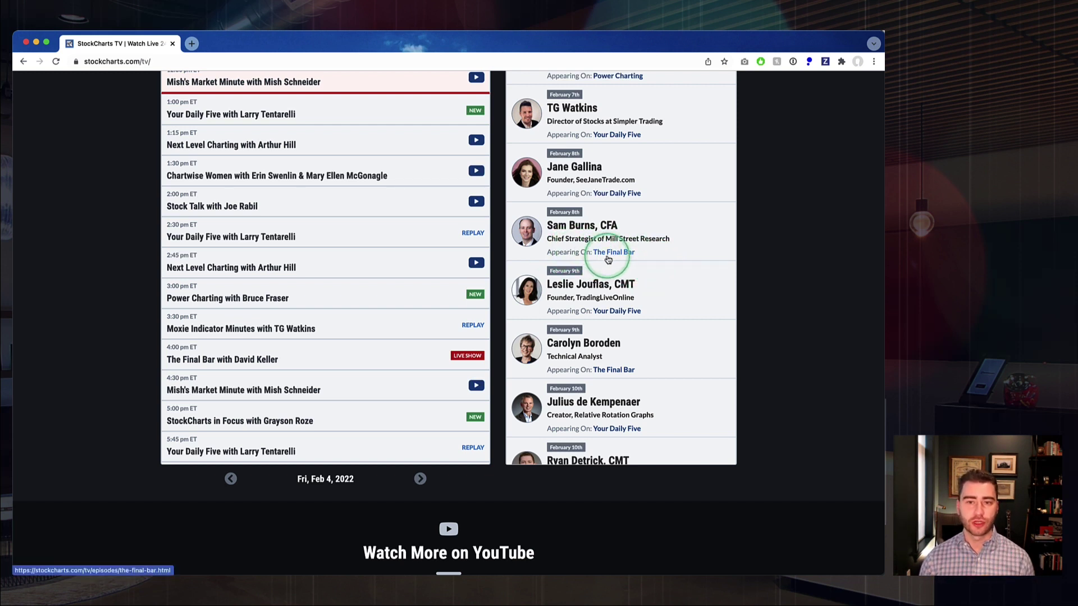
pyautogui.scroll(2, 643, 224)
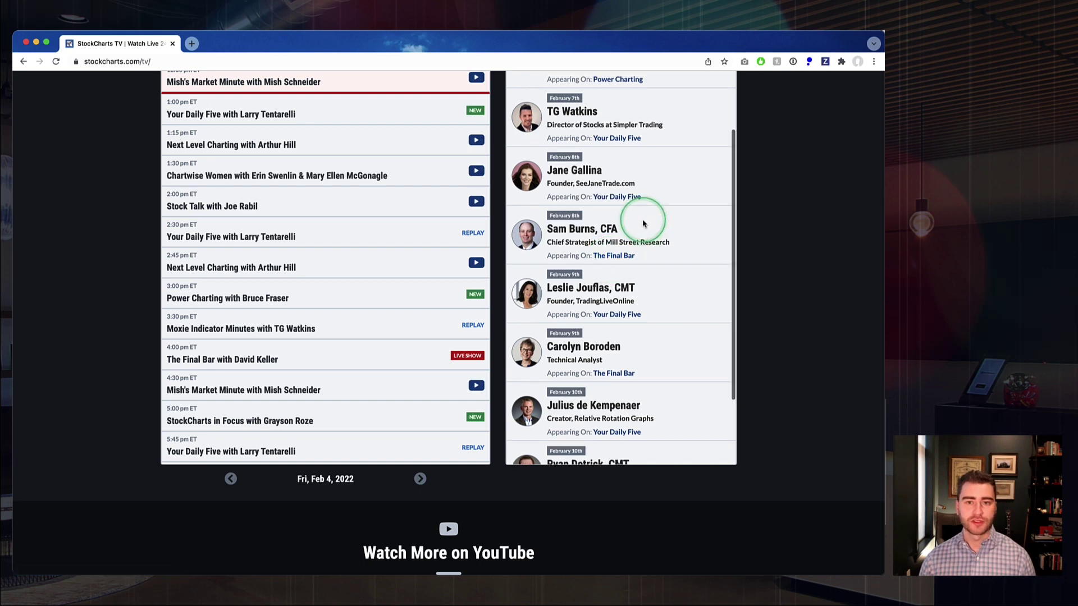
pyautogui.scroll(-3, 744, 303)
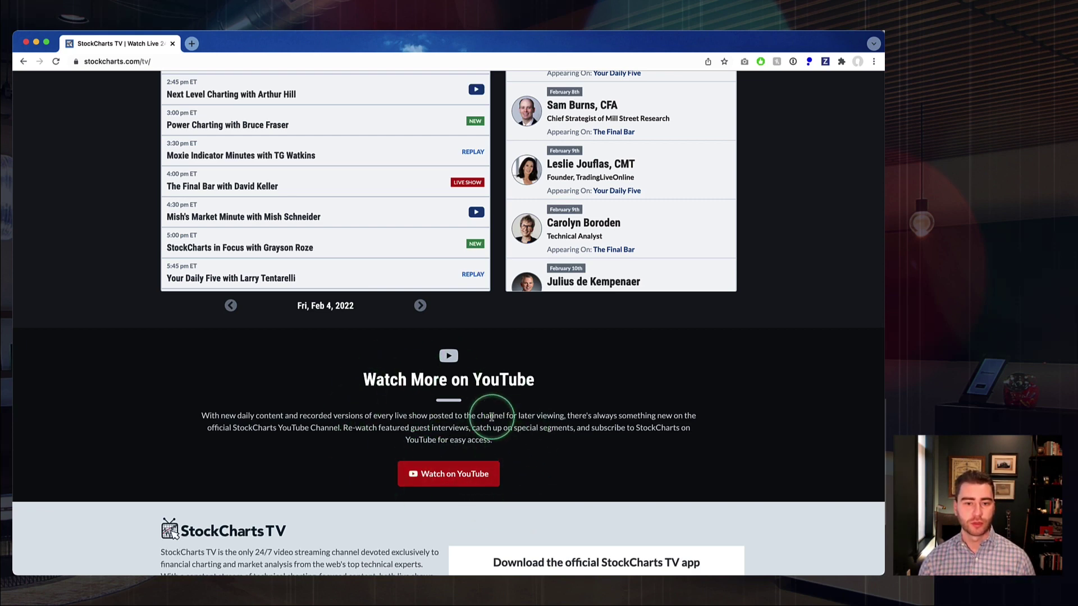
pyautogui.scroll(1, 492, 417)
pyautogui.scroll(10, 491, 417)
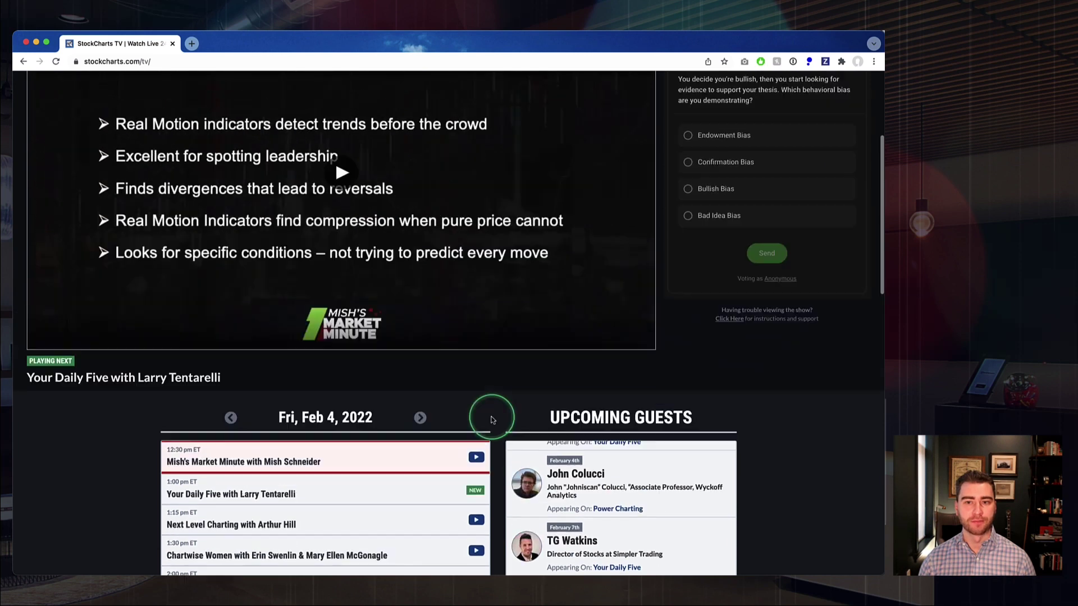
pyautogui.scroll(3, 735, 491)
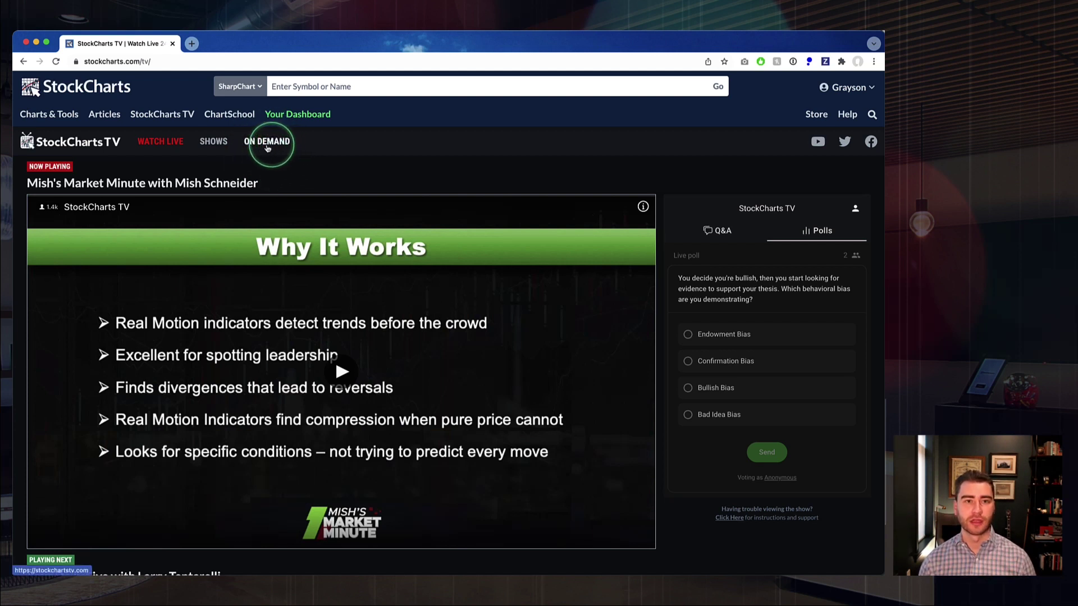
# - Open the StockCharts TV shows page, look through all the show cards and display the In The Know Trader description
pyautogui.click(217, 145)
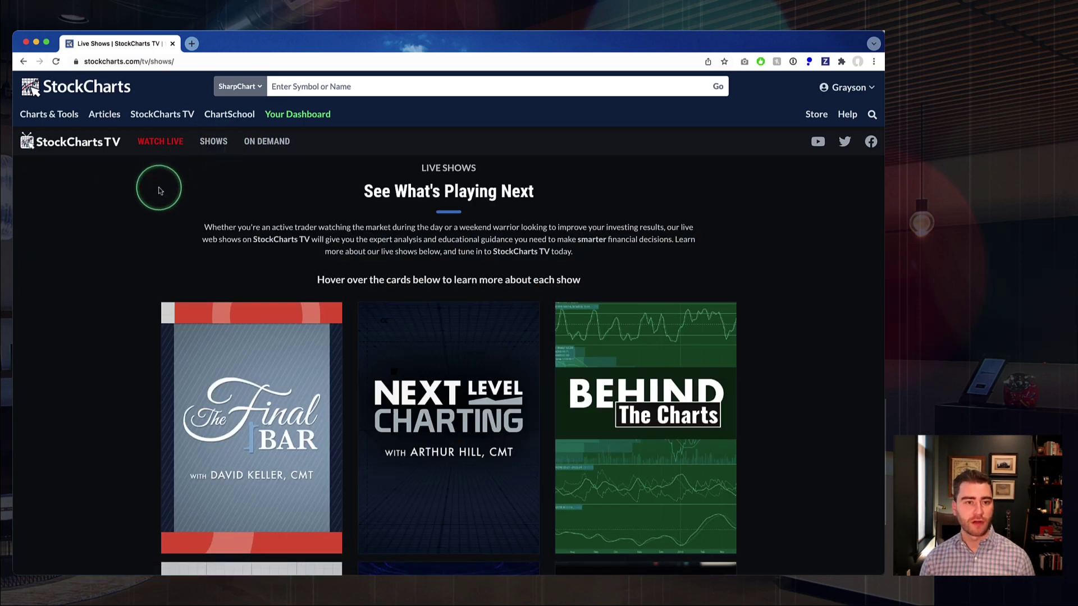
pyautogui.scroll(-3, 159, 191)
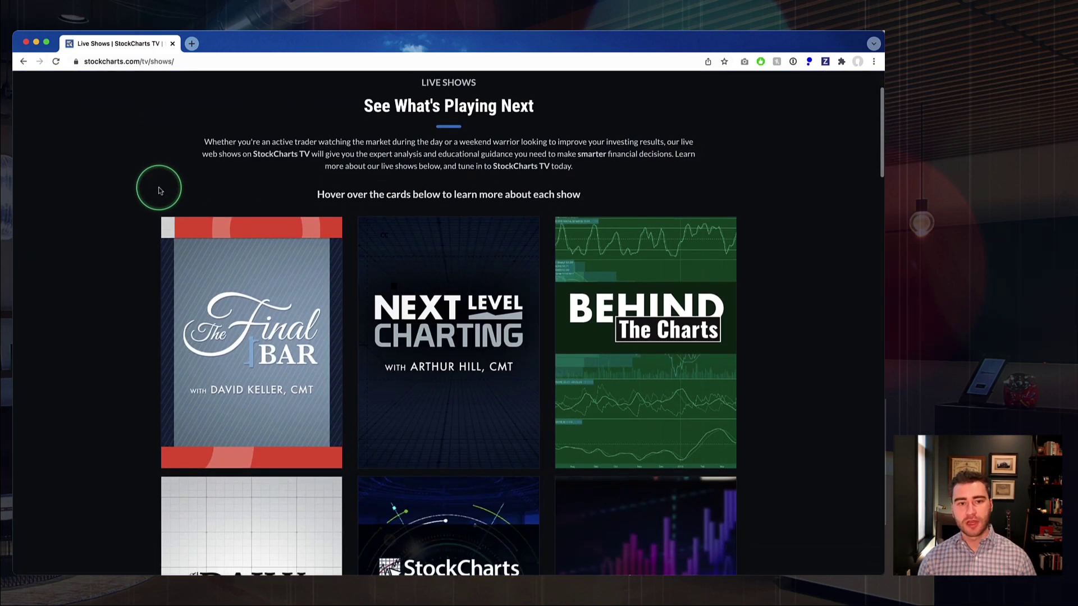
pyautogui.scroll(-10, 159, 191)
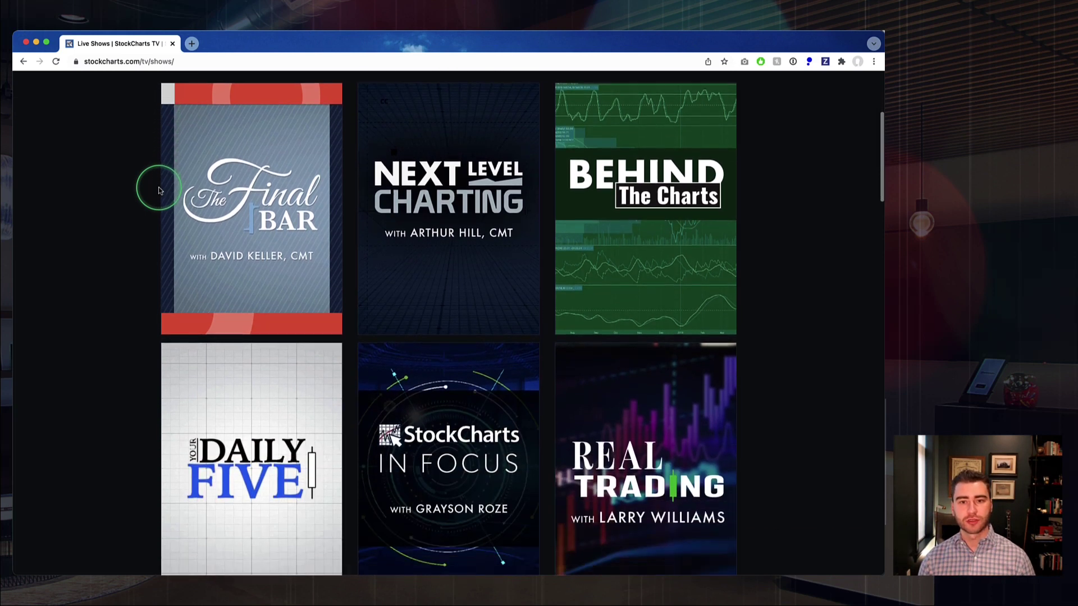
pyautogui.scroll(-15, 158, 191)
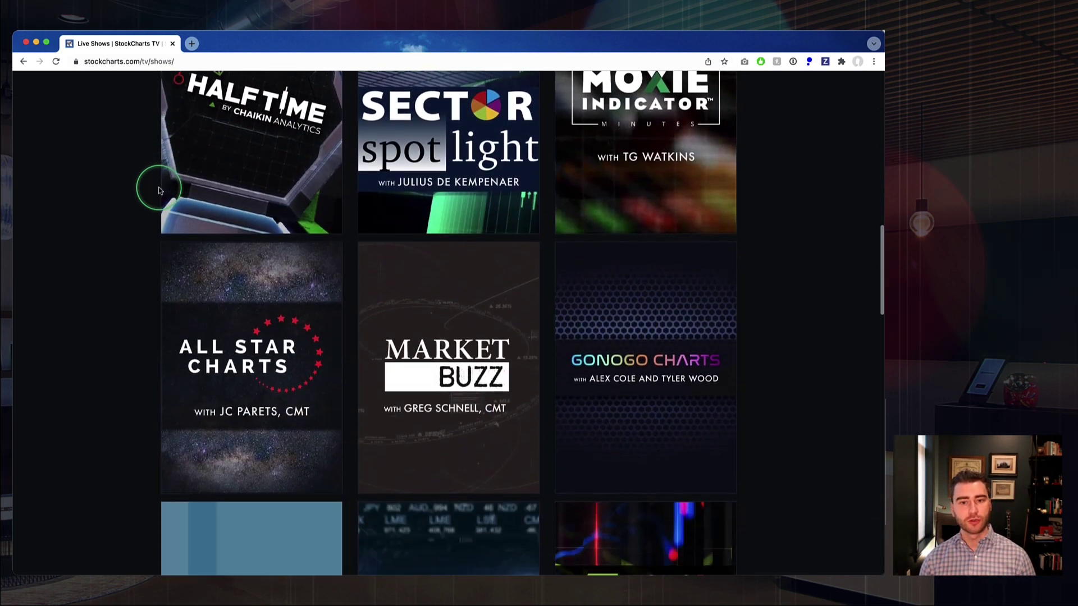
pyautogui.scroll(-4, 158, 190)
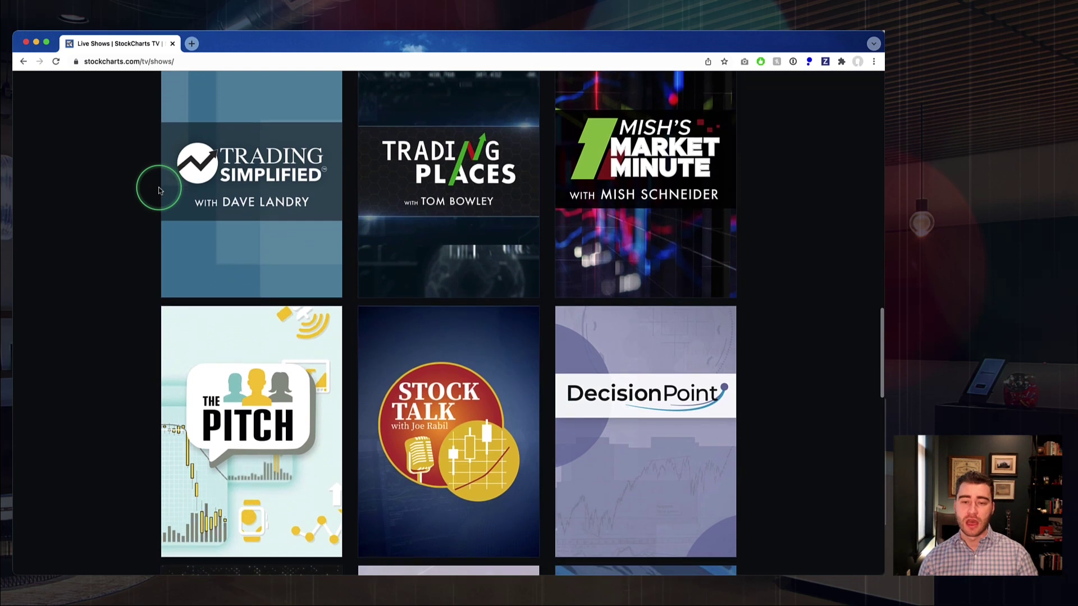
pyautogui.scroll(-7, 158, 190)
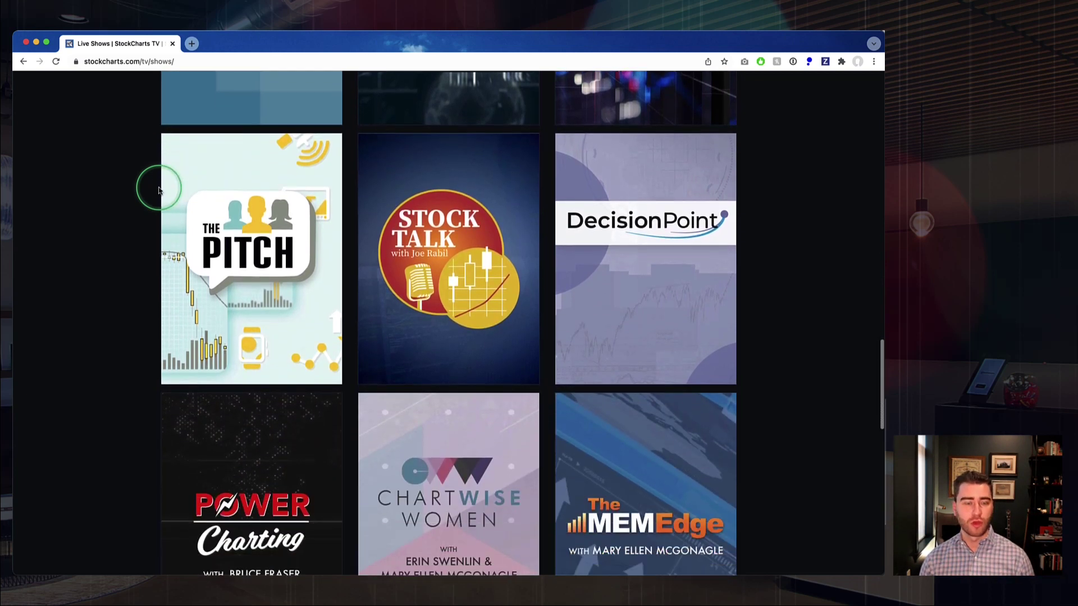
pyautogui.scroll(-6, 158, 189)
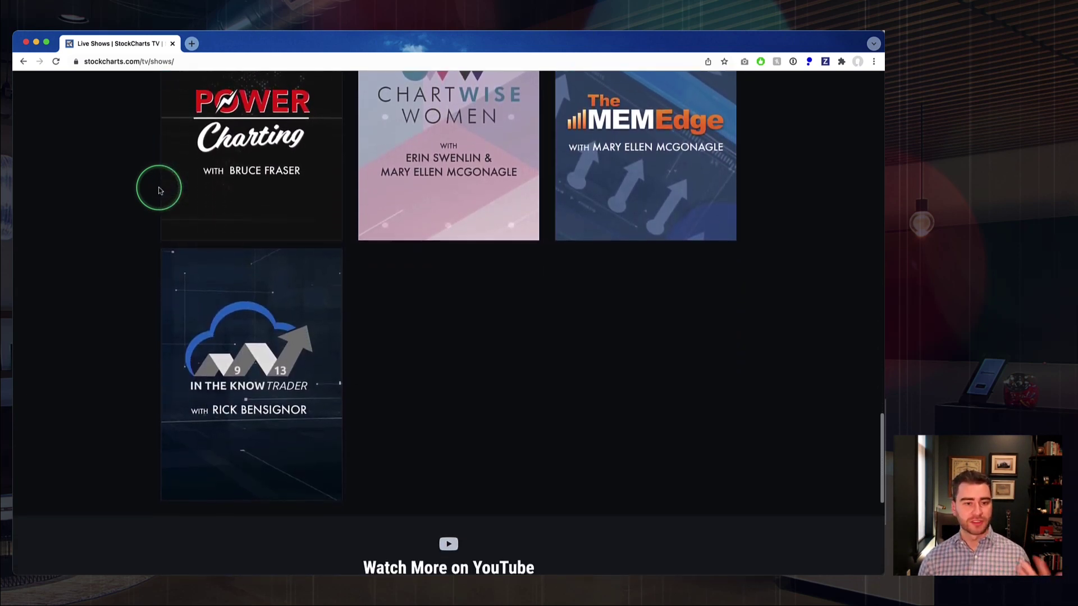
pyautogui.moveTo(279, 373)
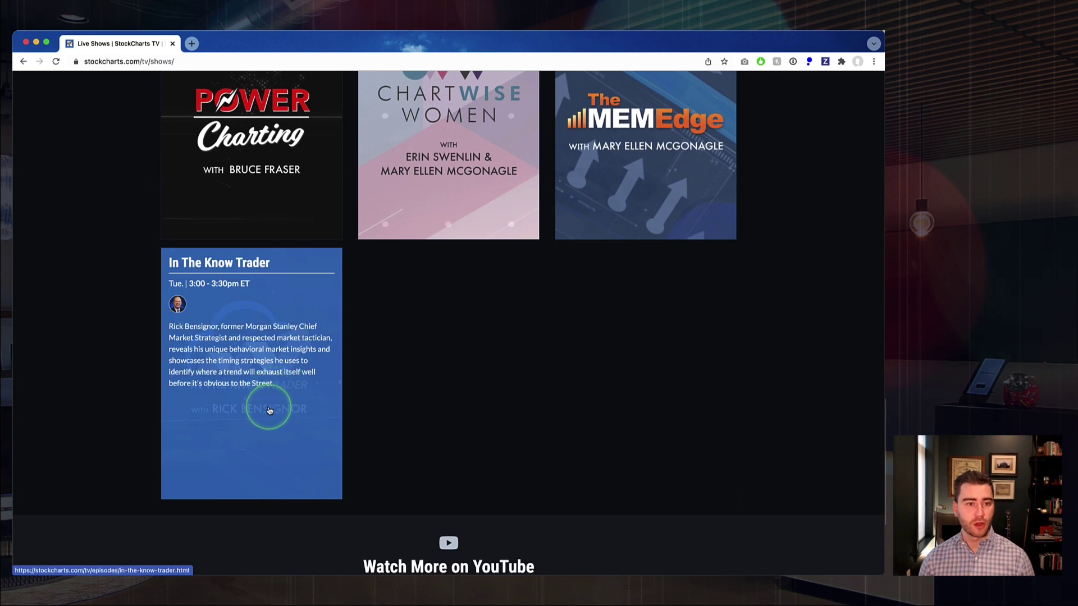
# - Open The Final Bar's show page and display the playlist of its episodes in the video player
pyautogui.scroll(4, 449, 377)
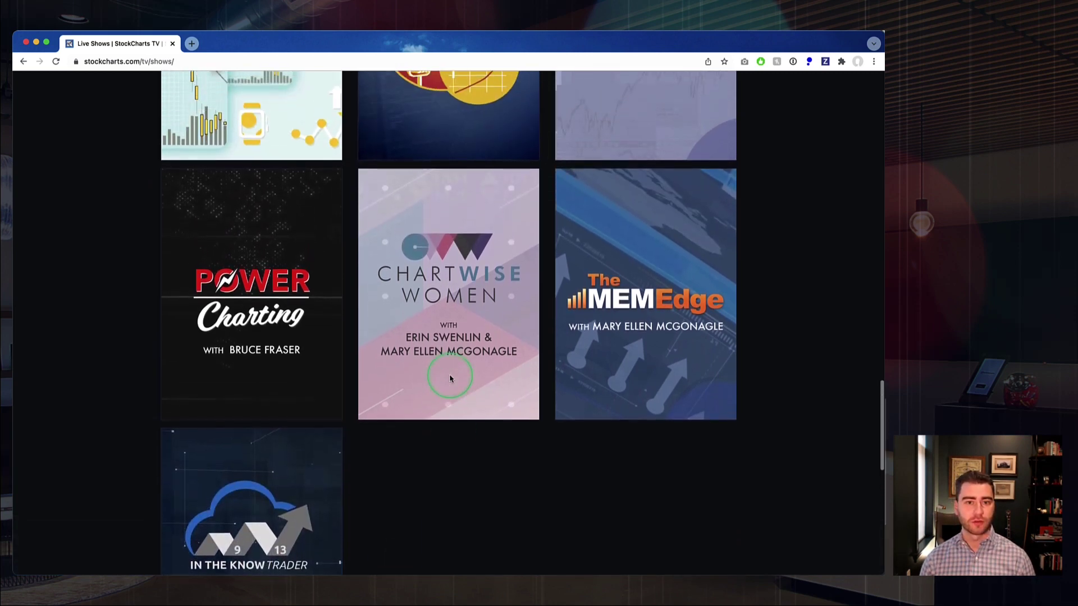
pyautogui.scroll(12, 449, 377)
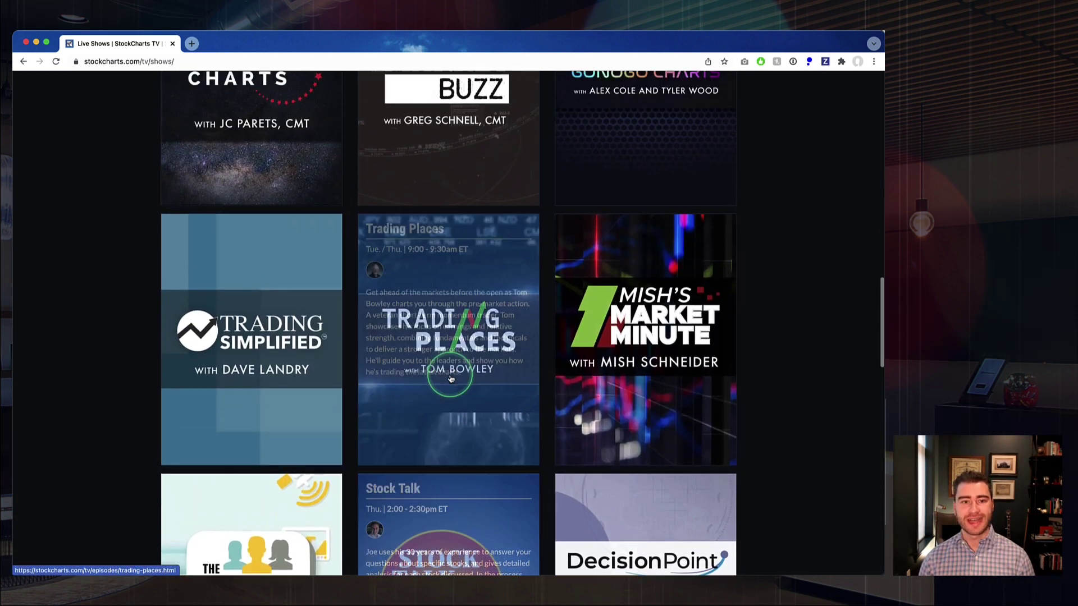
pyautogui.scroll(4, 449, 377)
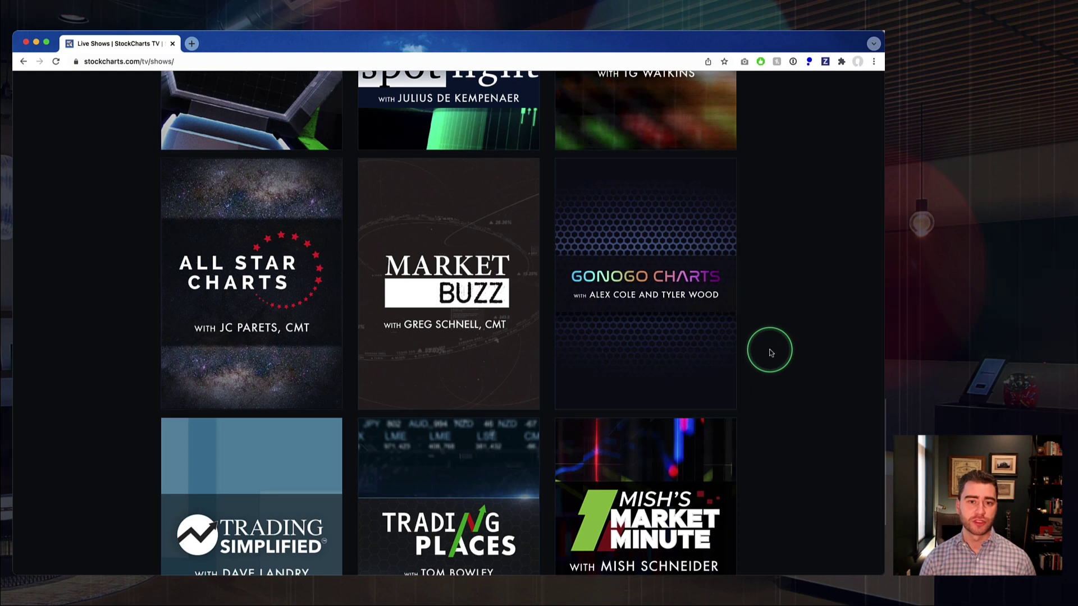
pyautogui.scroll(12, 770, 352)
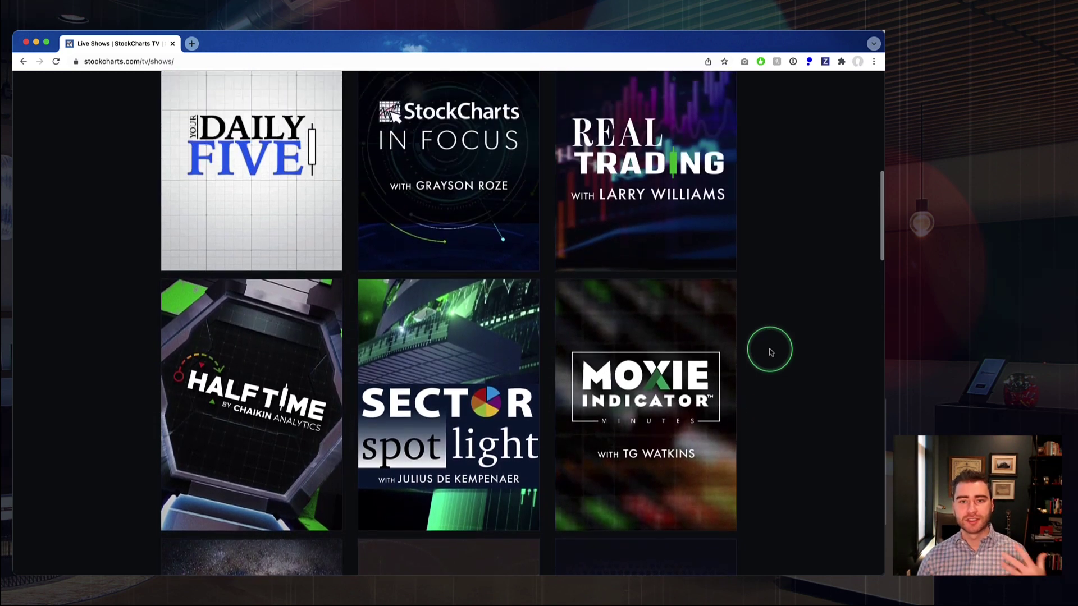
pyautogui.scroll(5, 770, 352)
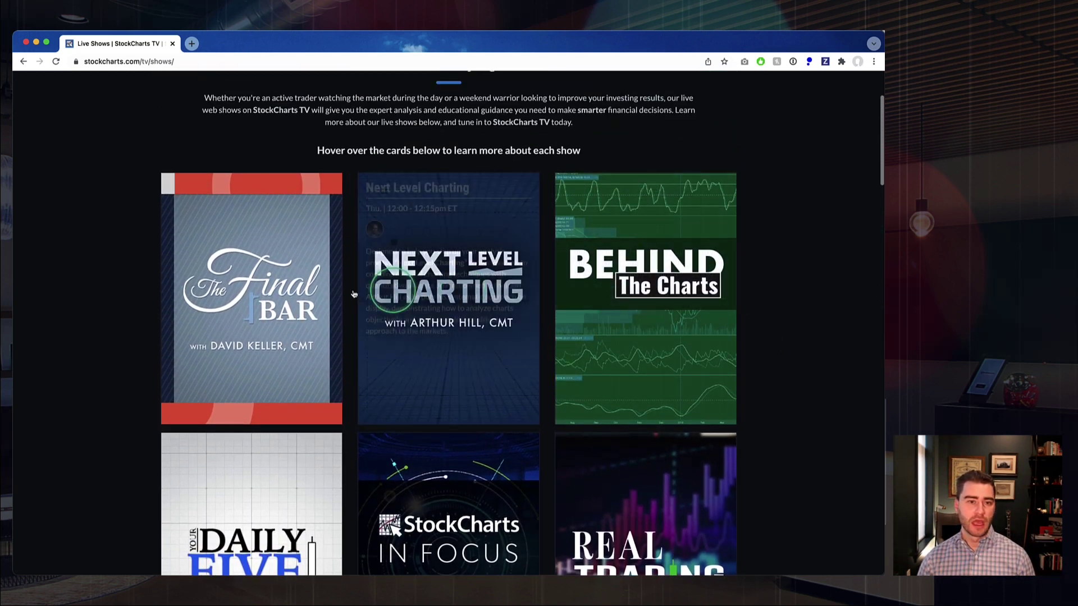
pyautogui.moveTo(266, 308)
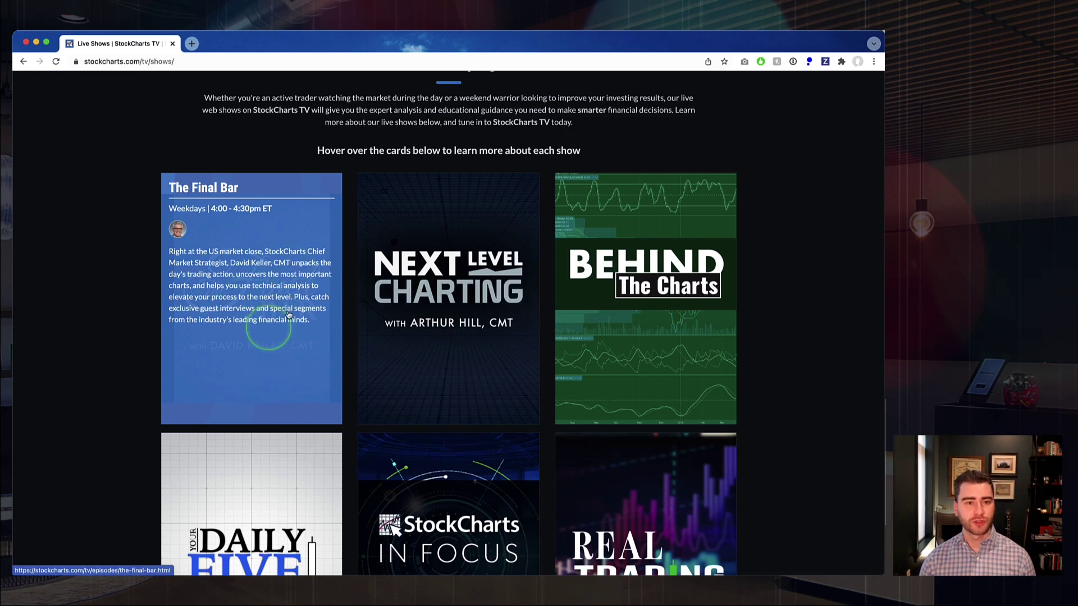
pyautogui.click(241, 287)
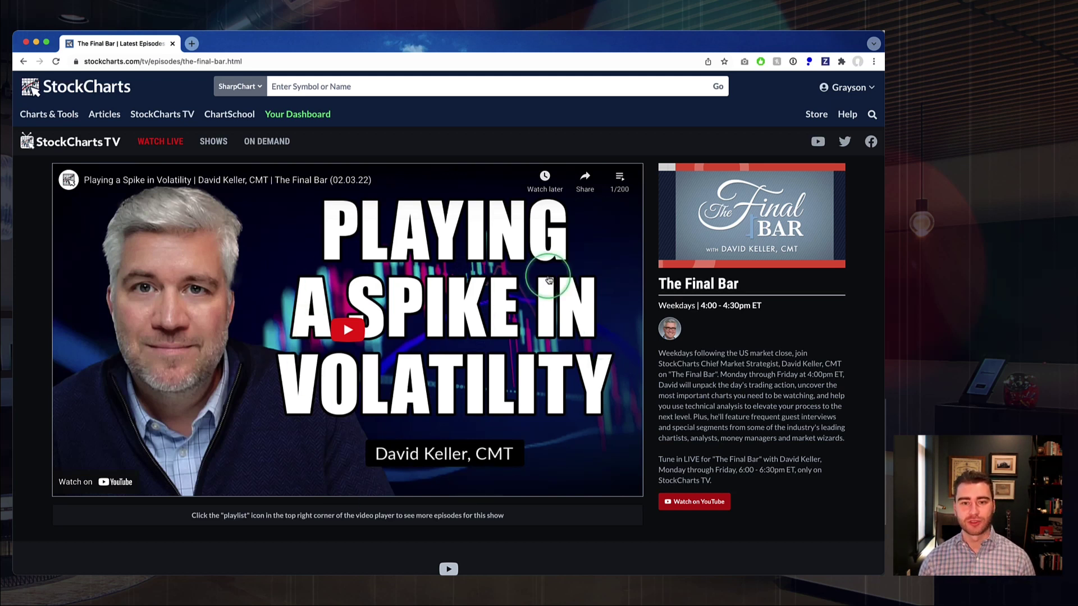
pyautogui.click(619, 177)
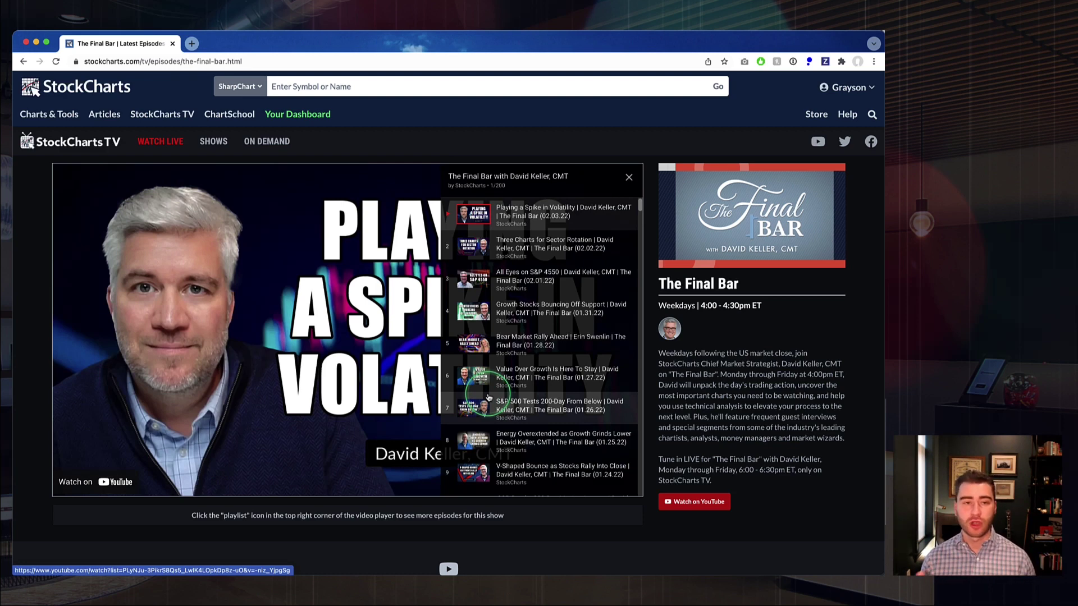
# - Return to the shows page and view the description of Behind The Charts
pyautogui.click(213, 141)
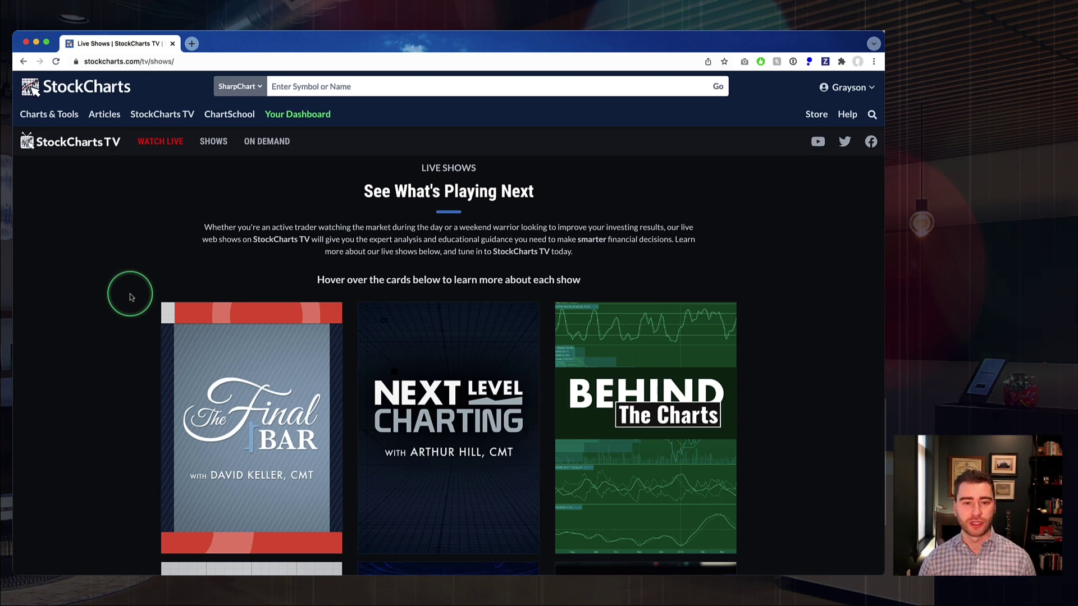
pyautogui.scroll(-5, 130, 297)
pyautogui.moveTo(490, 255)
pyautogui.moveTo(639, 255)
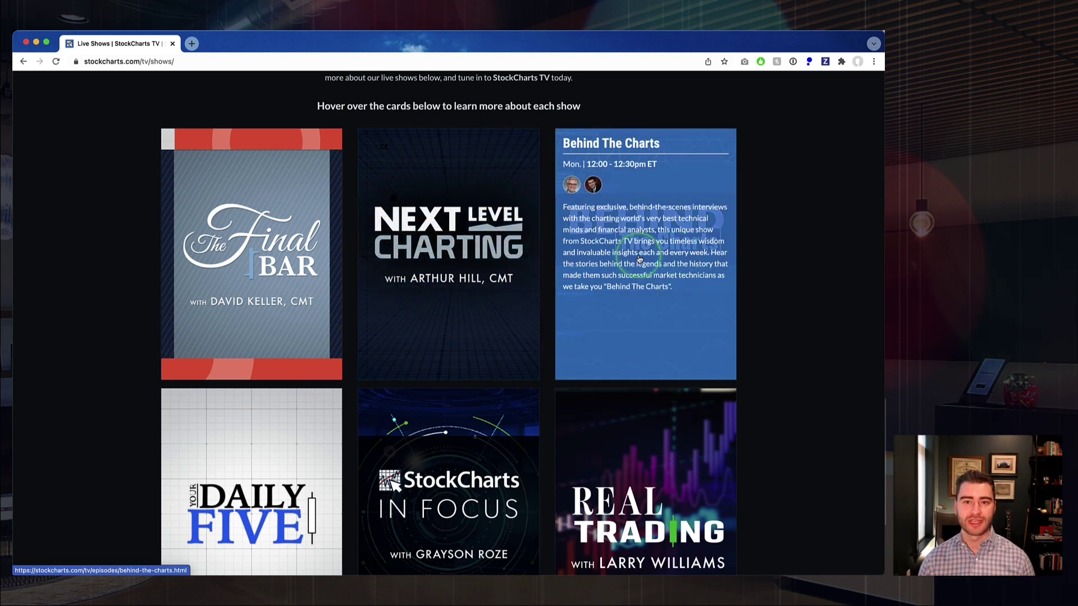
pyautogui.scroll(1, 639, 259)
pyautogui.scroll(4, 639, 257)
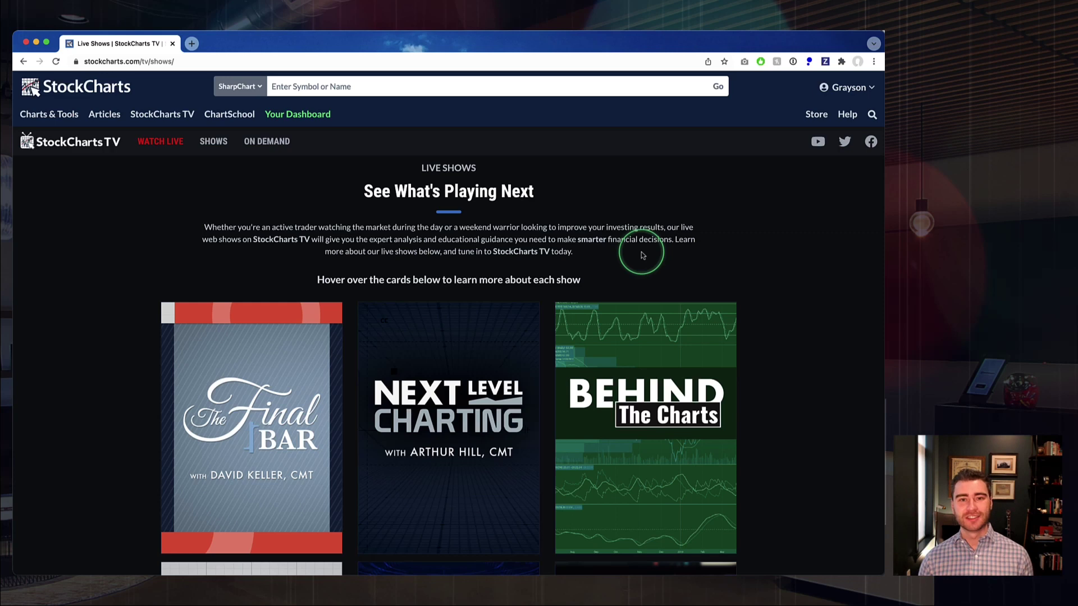
# - Open Your Dashboard, check which panels its preferences offer, and close the preferences without saving
pyautogui.click(297, 117)
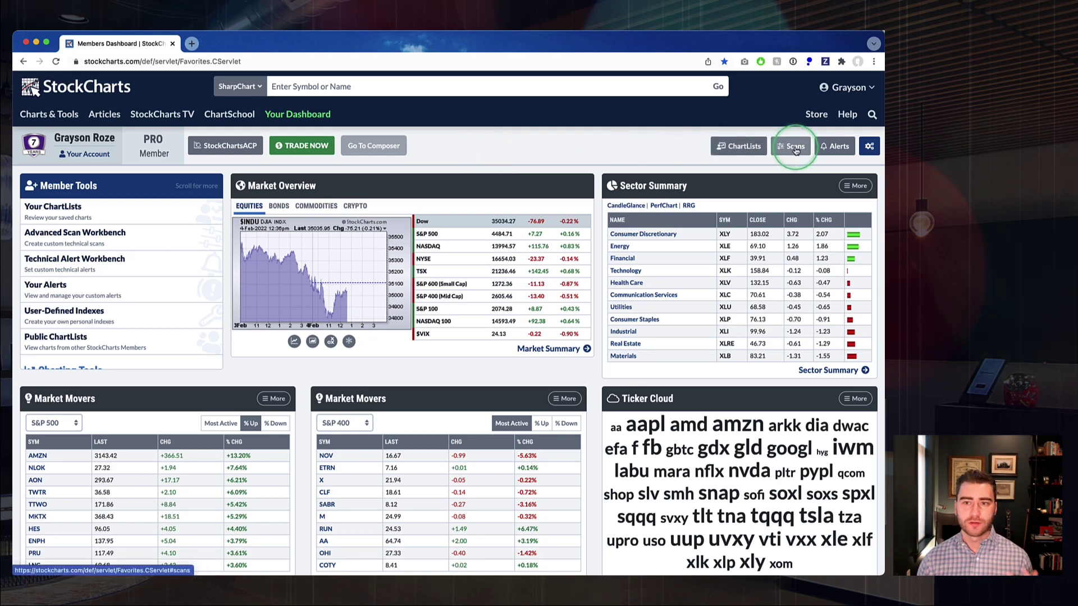
pyautogui.click(872, 158)
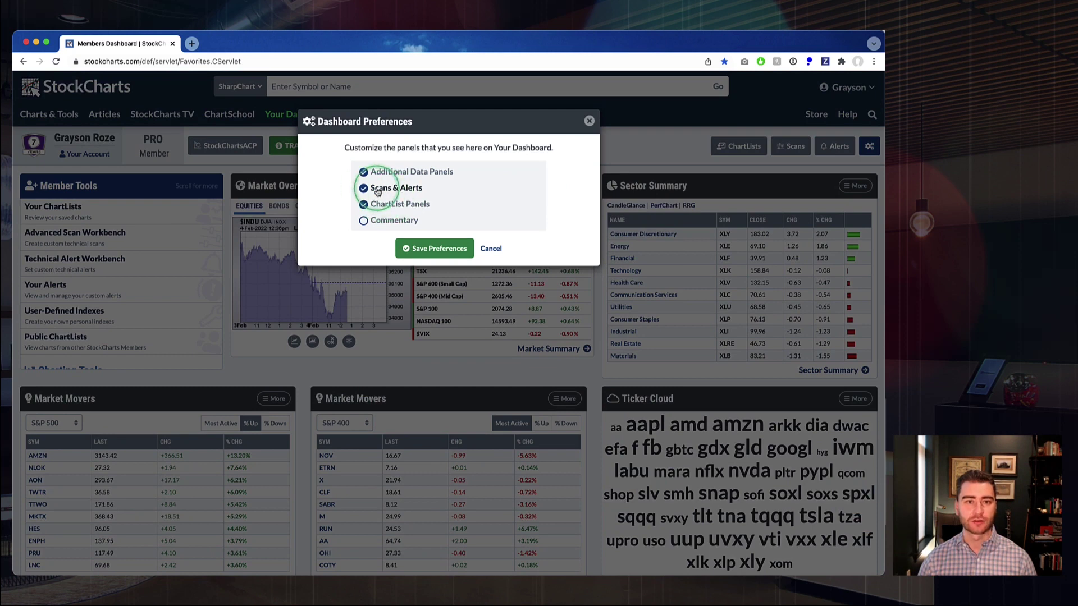
pyautogui.click(587, 124)
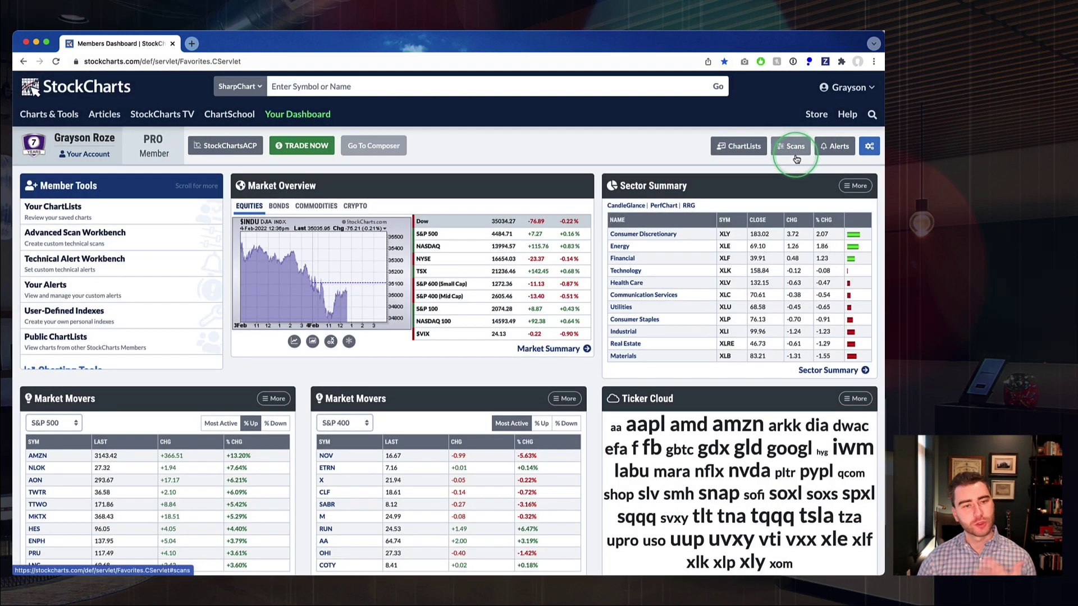
# - Go to the dashboard's Scans section and select the saved scan "** [S&P 1500] New 52-Week Highs **"
pyautogui.click(792, 155)
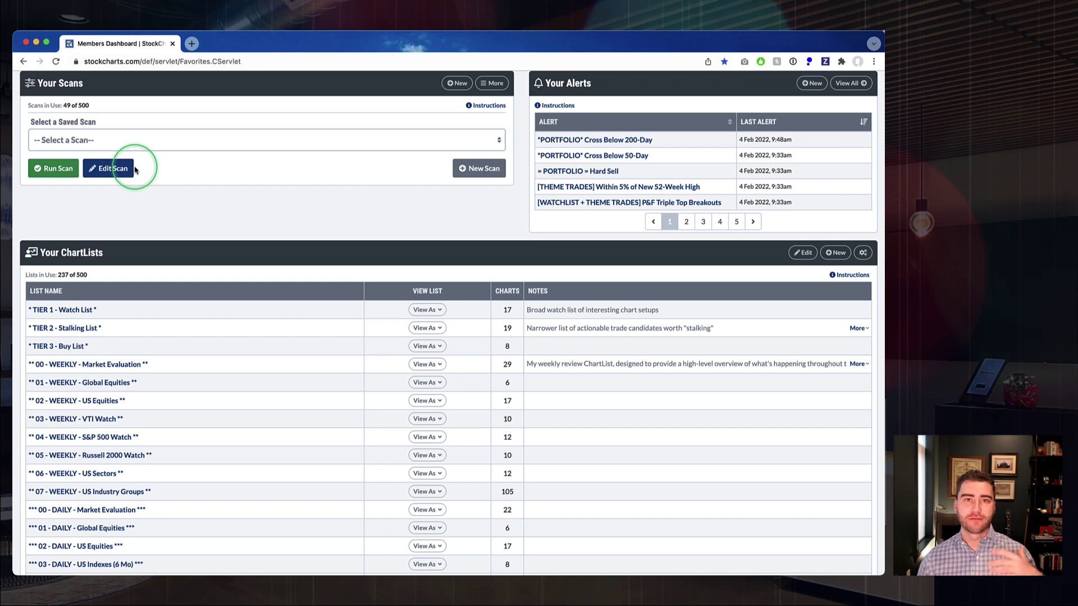
pyautogui.click(67, 140)
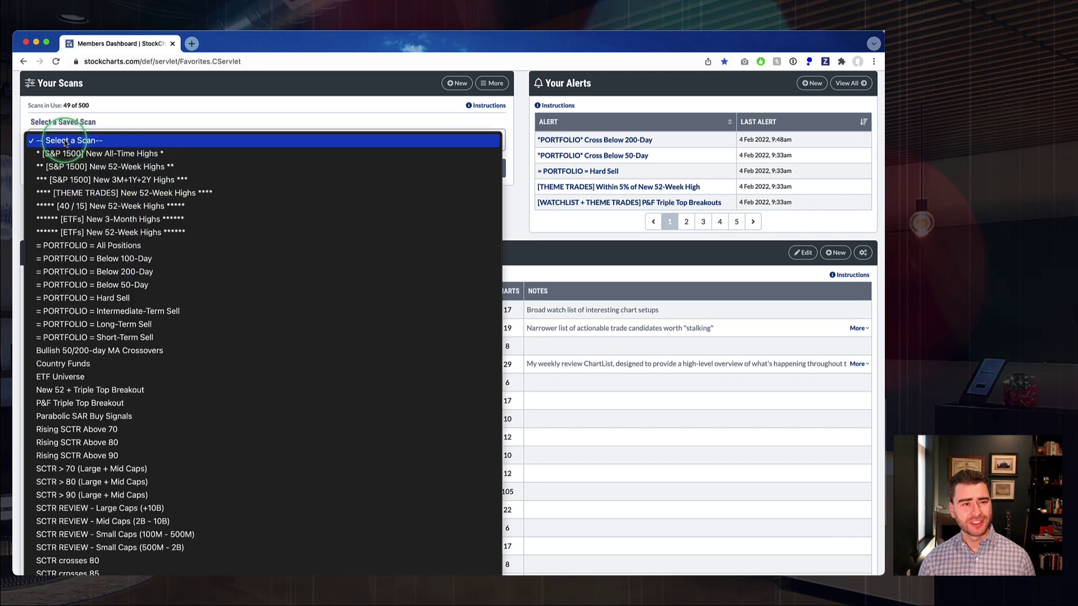
pyautogui.click(107, 107)
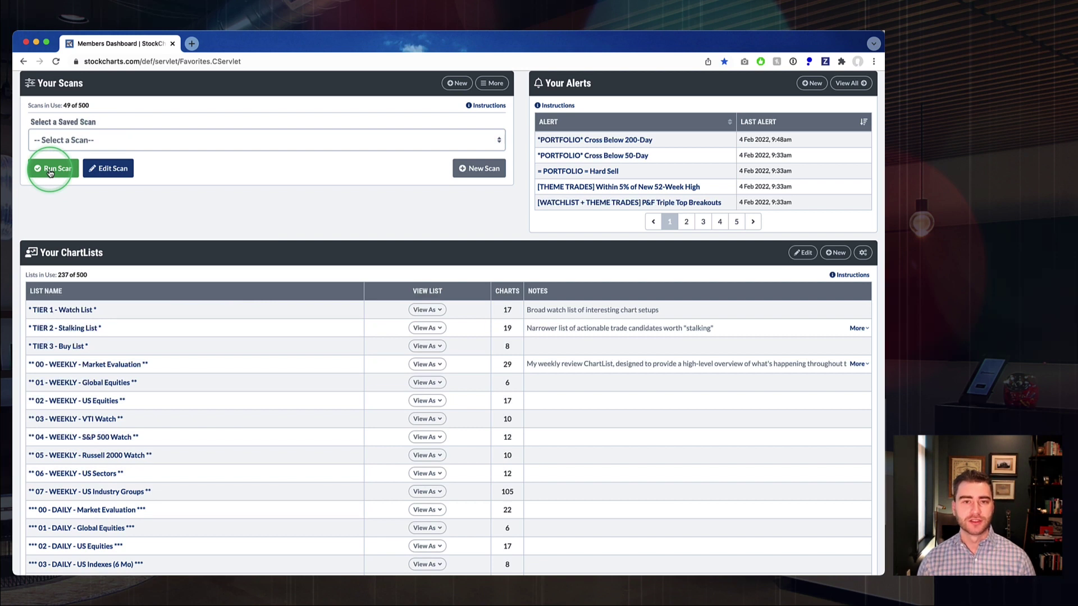
pyautogui.click(54, 140)
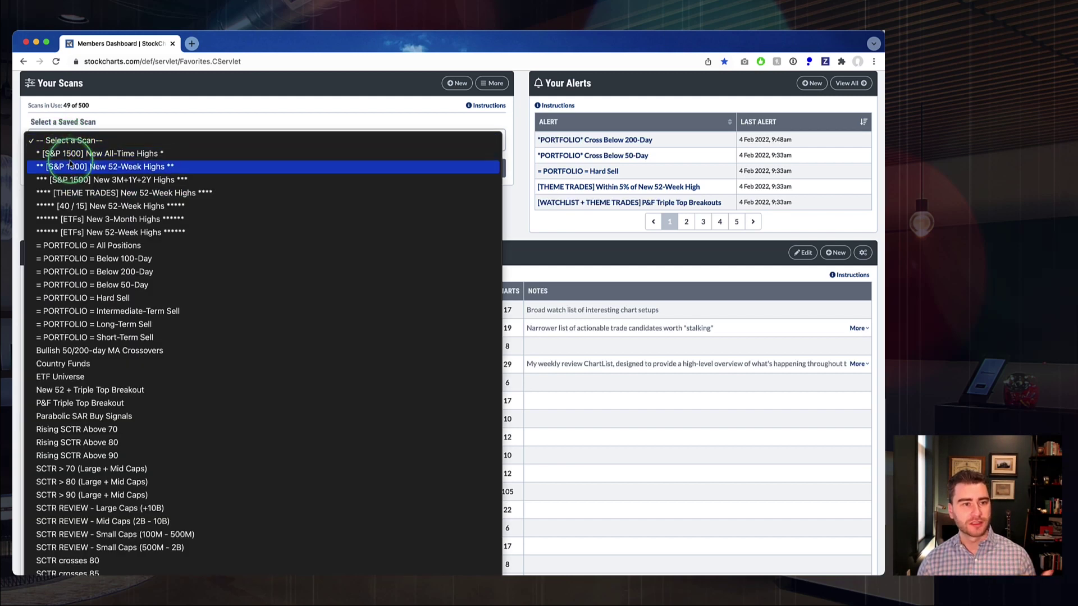
pyautogui.click(72, 167)
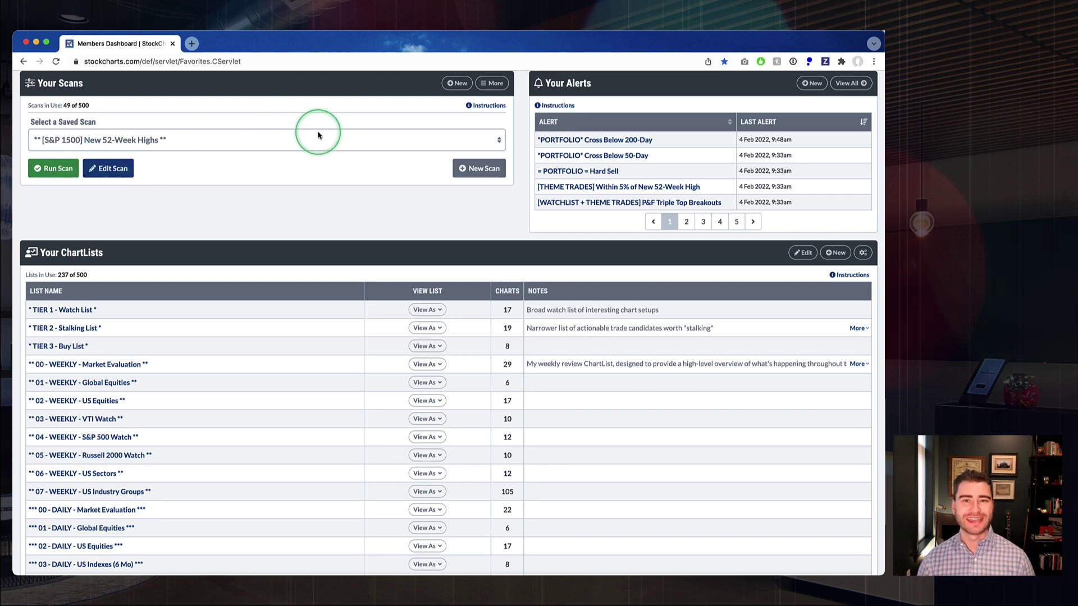
# - Check which other scan tools are offered, and run the selected saved scan to look through its matching stocks
pyautogui.click(481, 86)
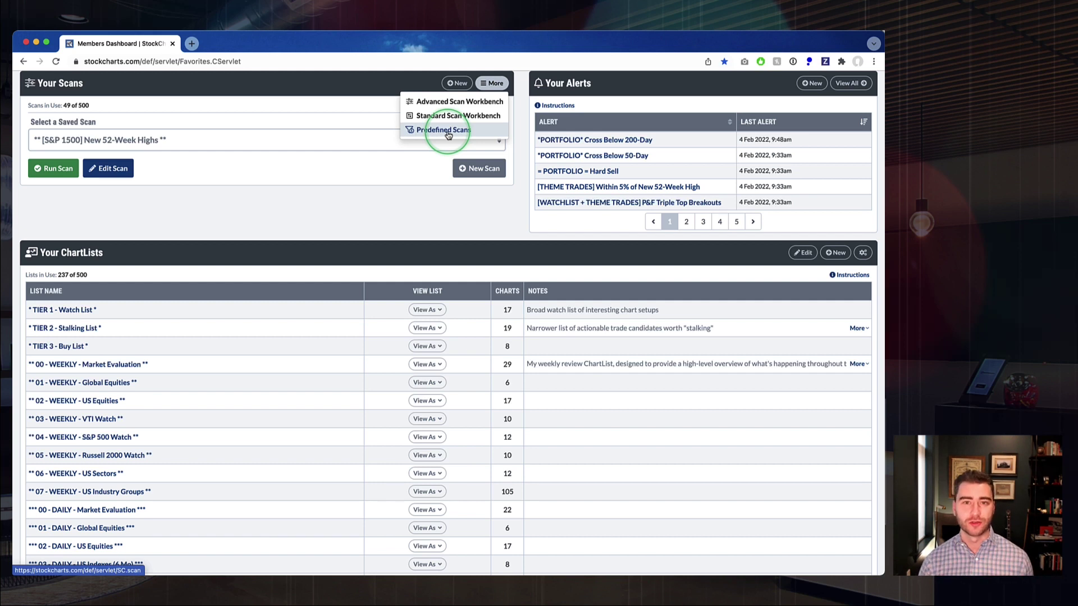
pyautogui.click(348, 164)
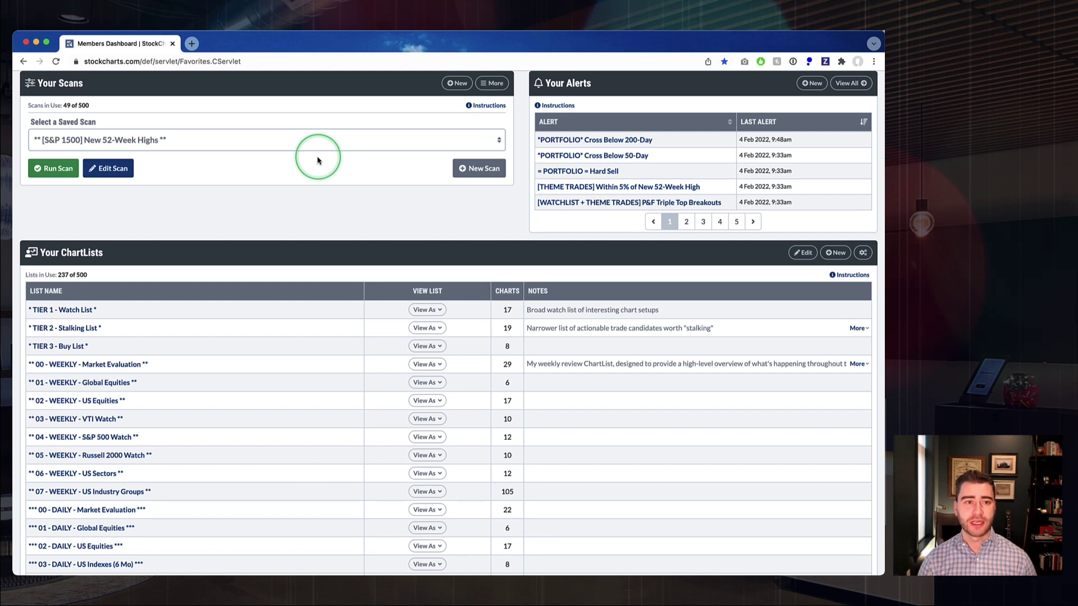
pyautogui.click(49, 170)
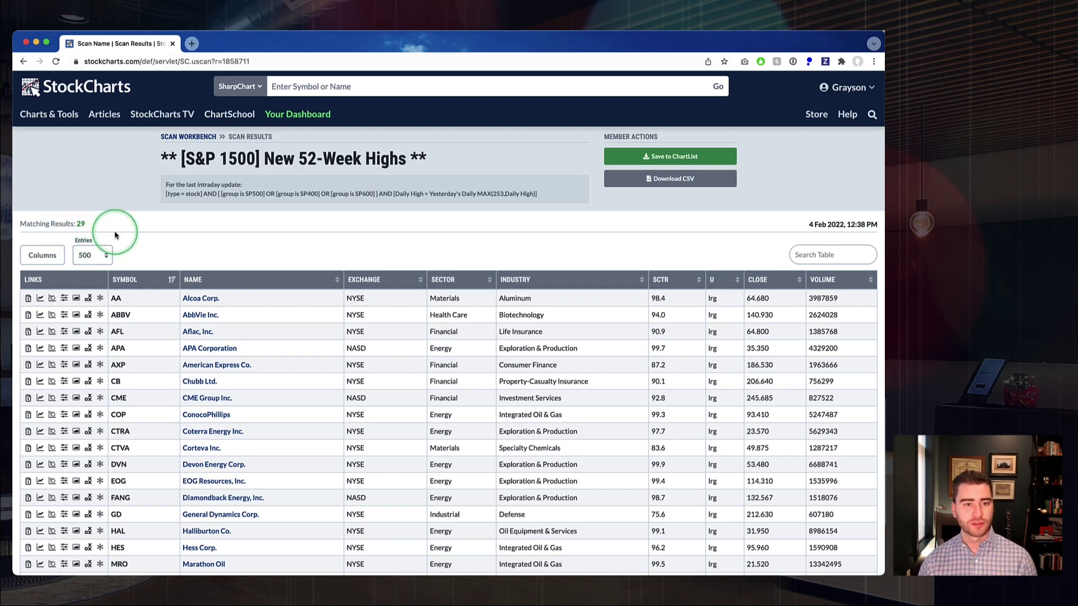
pyautogui.scroll(-3, 503, 234)
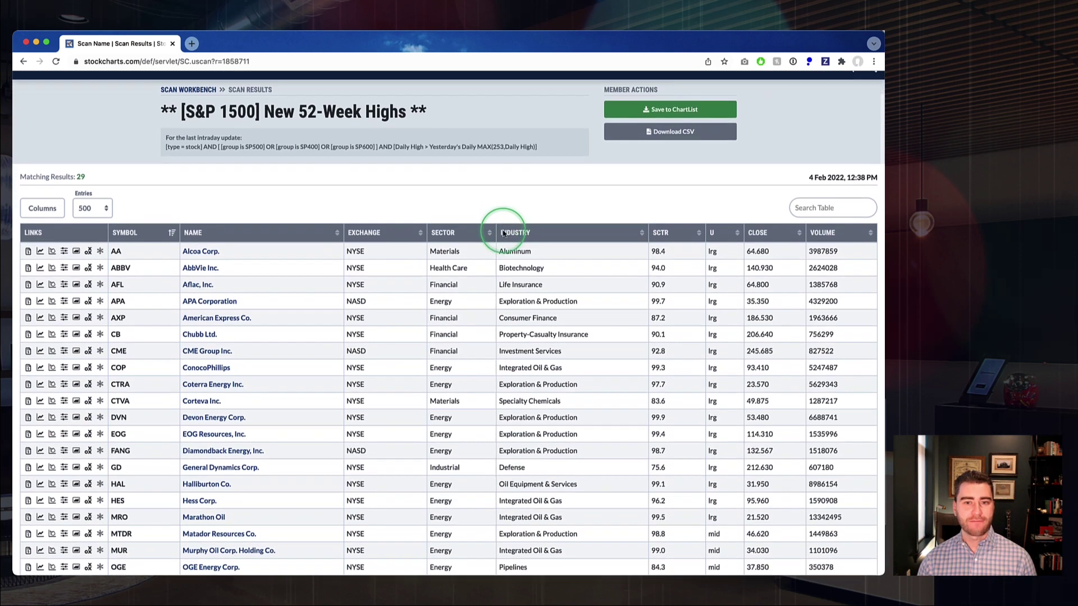
pyautogui.scroll(-1, 504, 234)
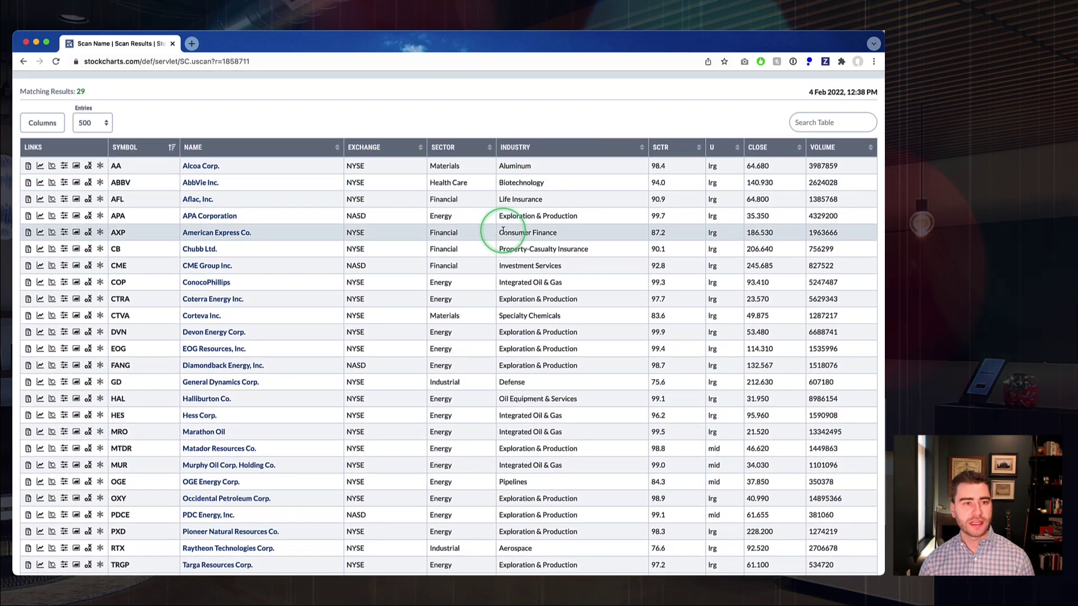
pyautogui.scroll(1, 504, 230)
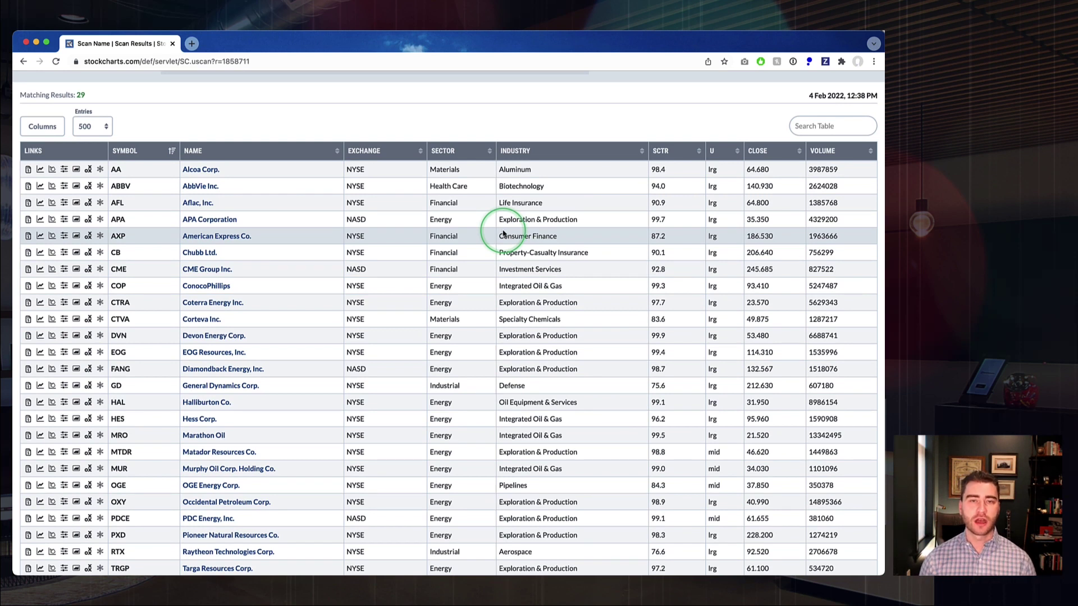
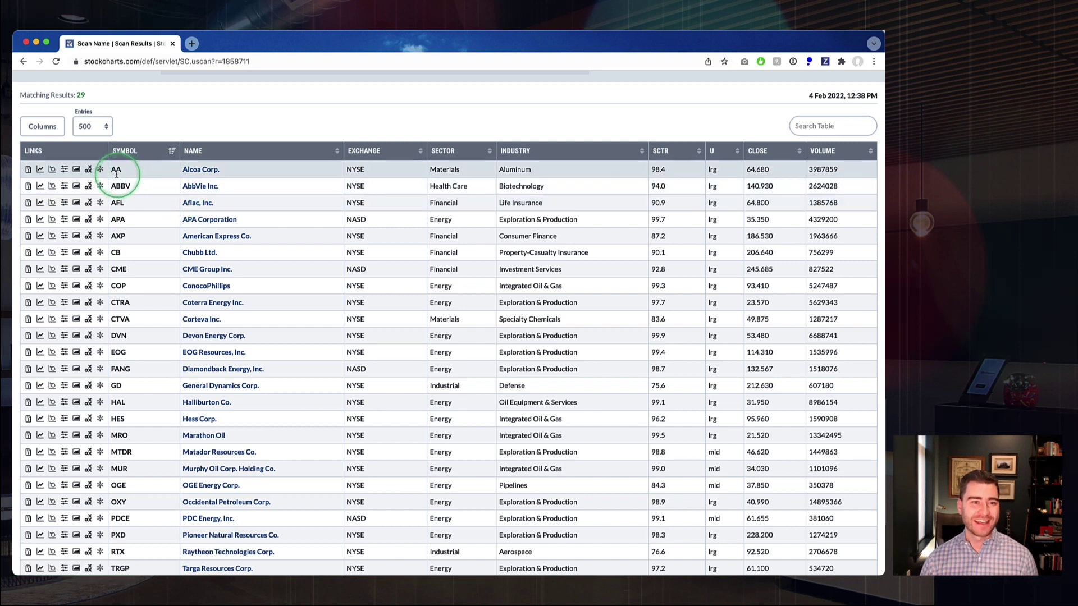
# - Preview the mini charts of the first symbols in the results, and open American Express Co.'s SharpChart to examine its price and indicator panels
pyautogui.moveTo(116, 170)
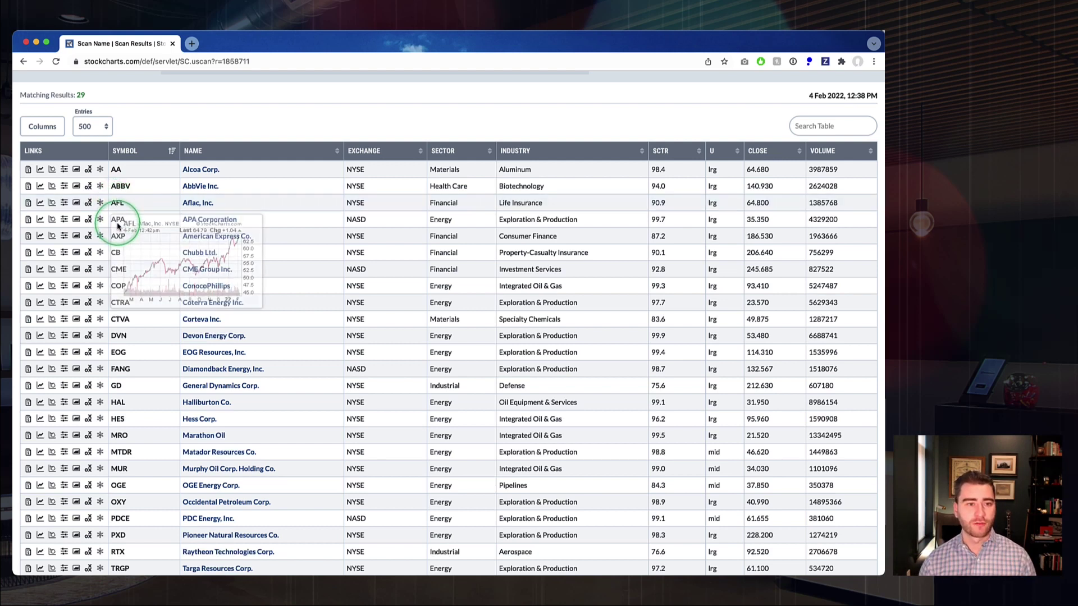
pyautogui.moveTo(118, 220)
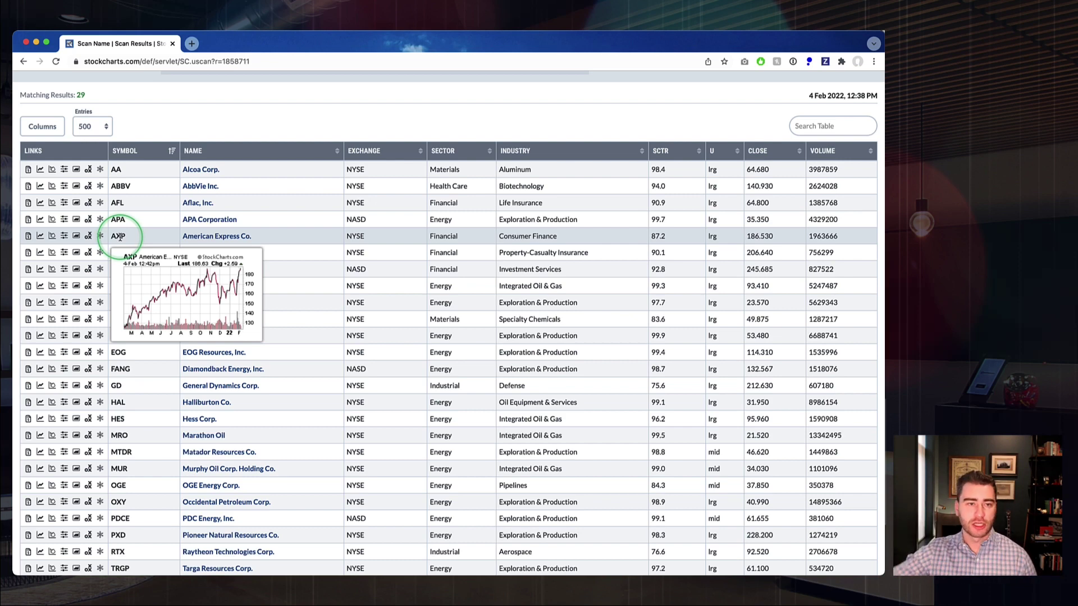
pyautogui.click(228, 236)
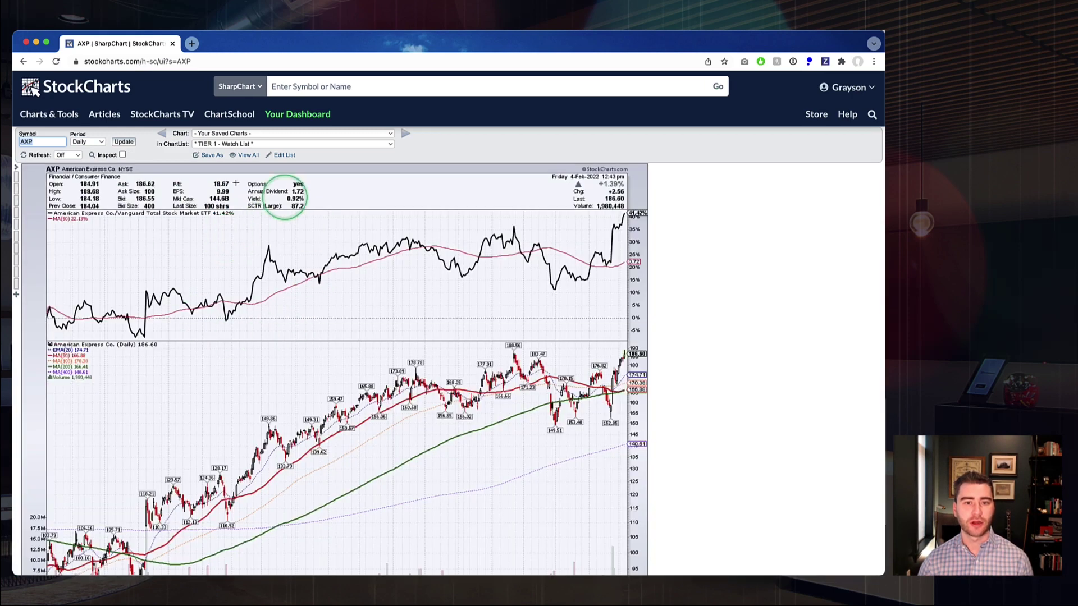
pyautogui.scroll(-3, 300, 357)
pyautogui.scroll(-1, 302, 358)
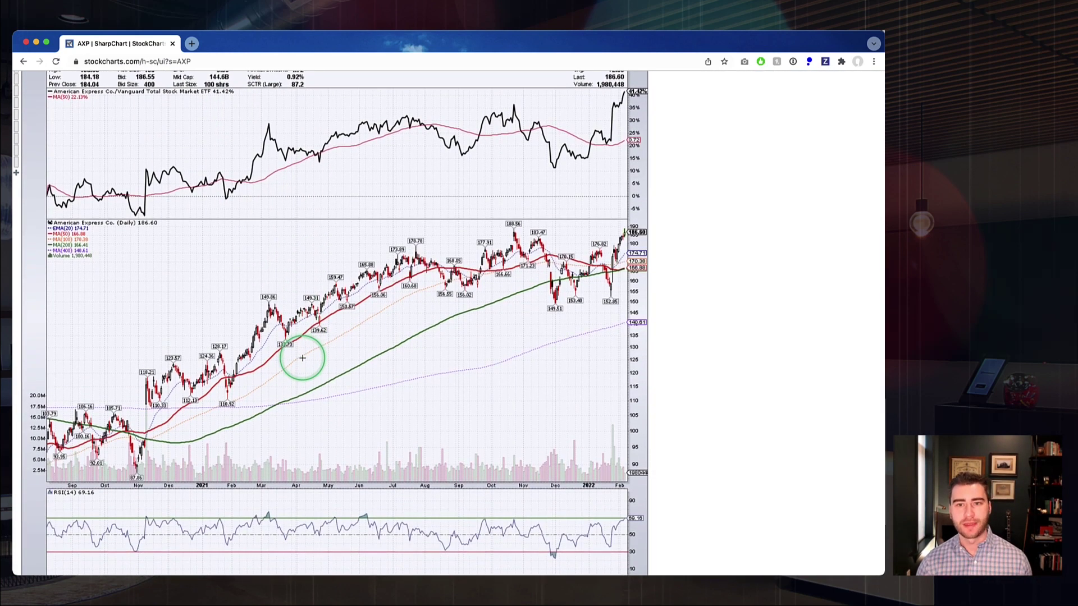
pyautogui.scroll(-2, 303, 358)
pyautogui.scroll(3, 301, 360)
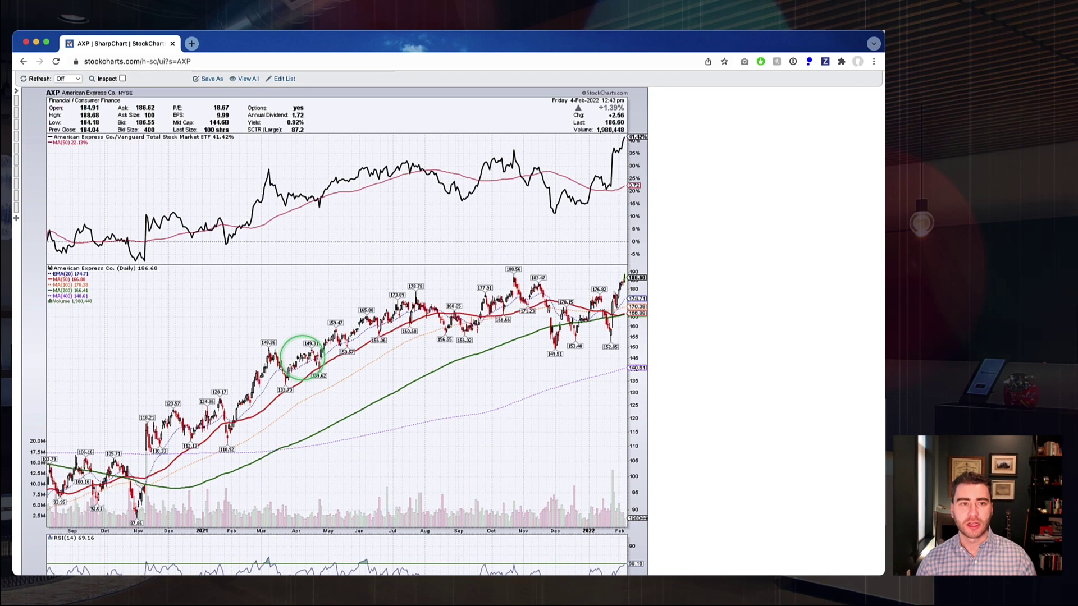
pyautogui.scroll(2, 303, 358)
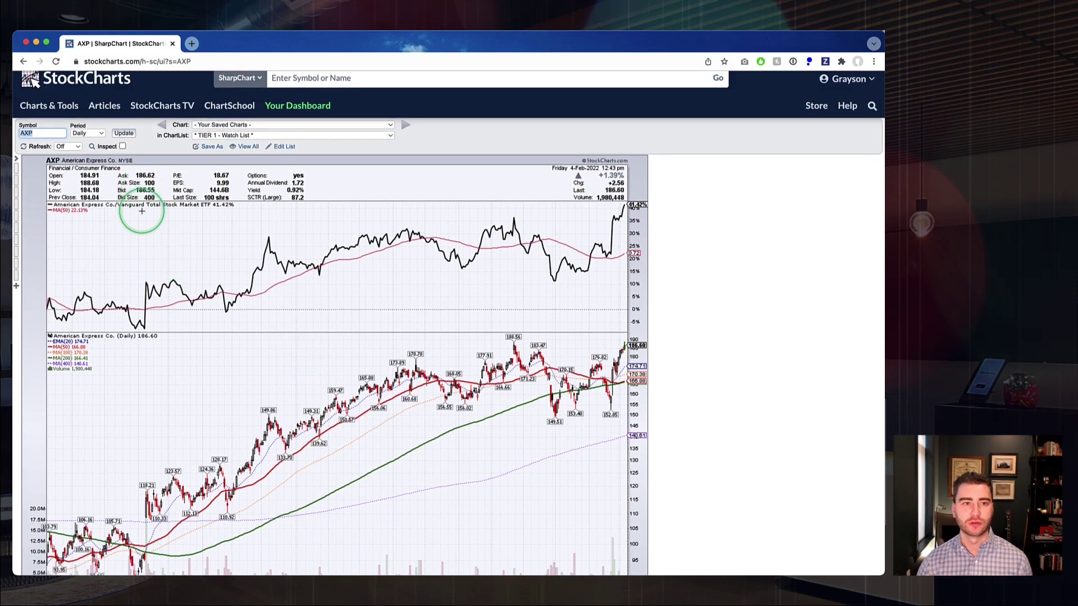
# - Return to the scan results and preview the mini charts of CB, CME and AA
pyautogui.click(23, 61)
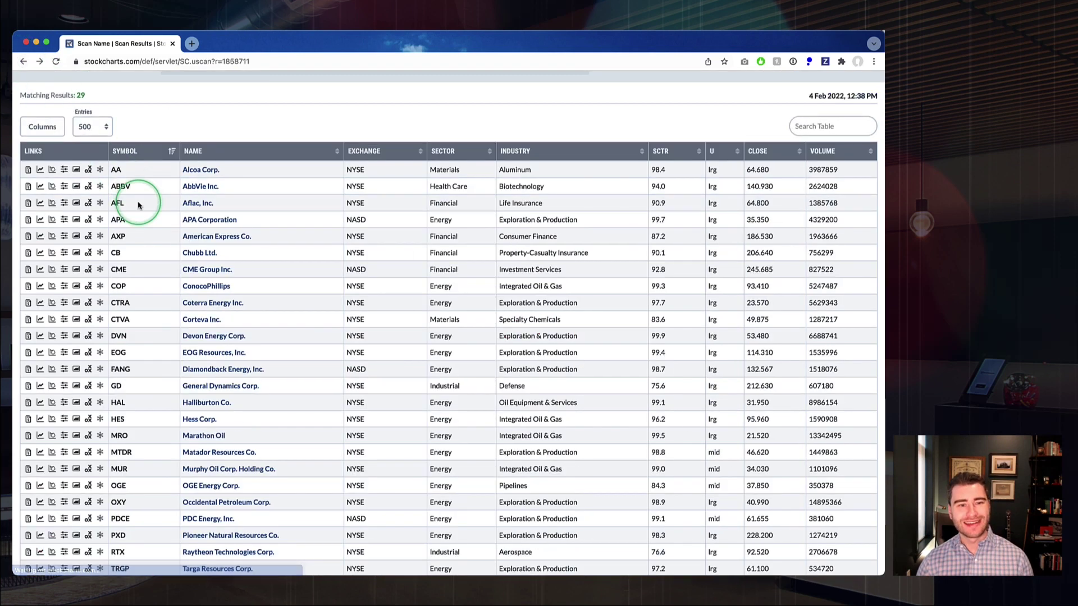
pyautogui.moveTo(120, 270)
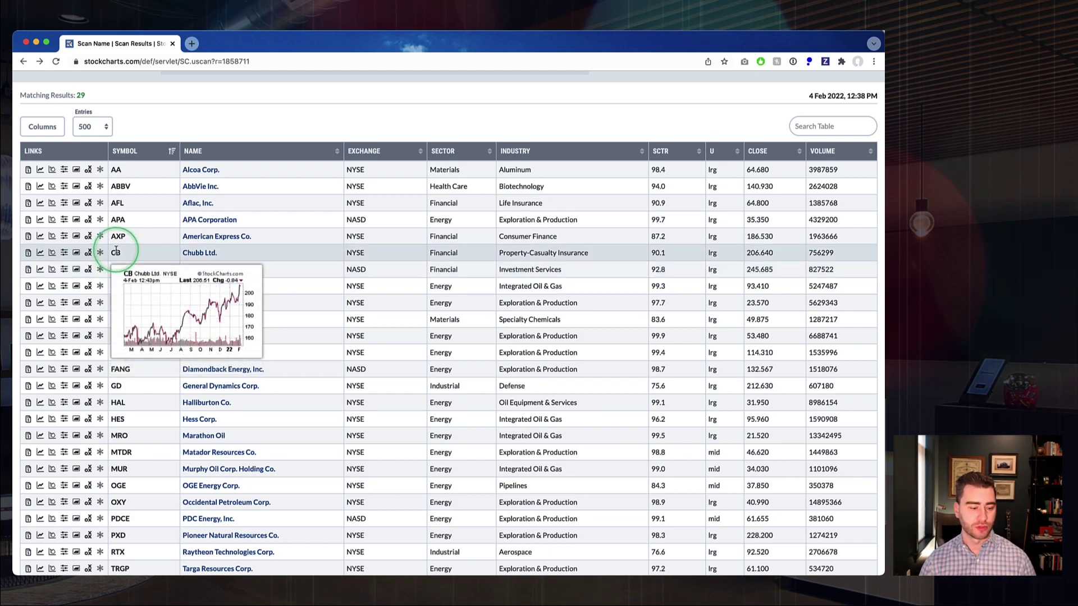
pyautogui.scroll(2, 118, 267)
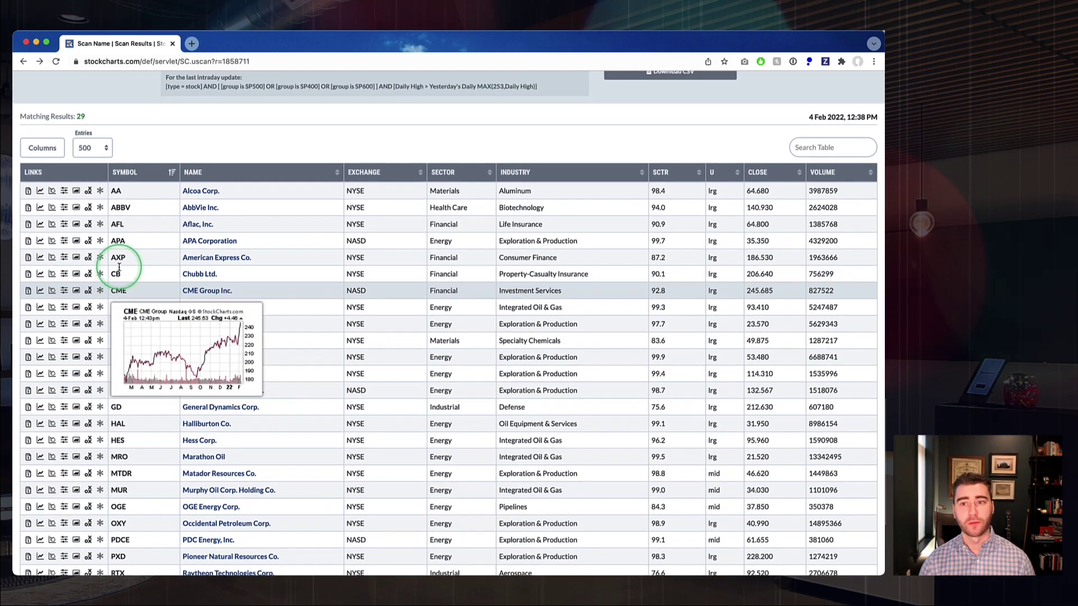
pyautogui.scroll(1, 119, 266)
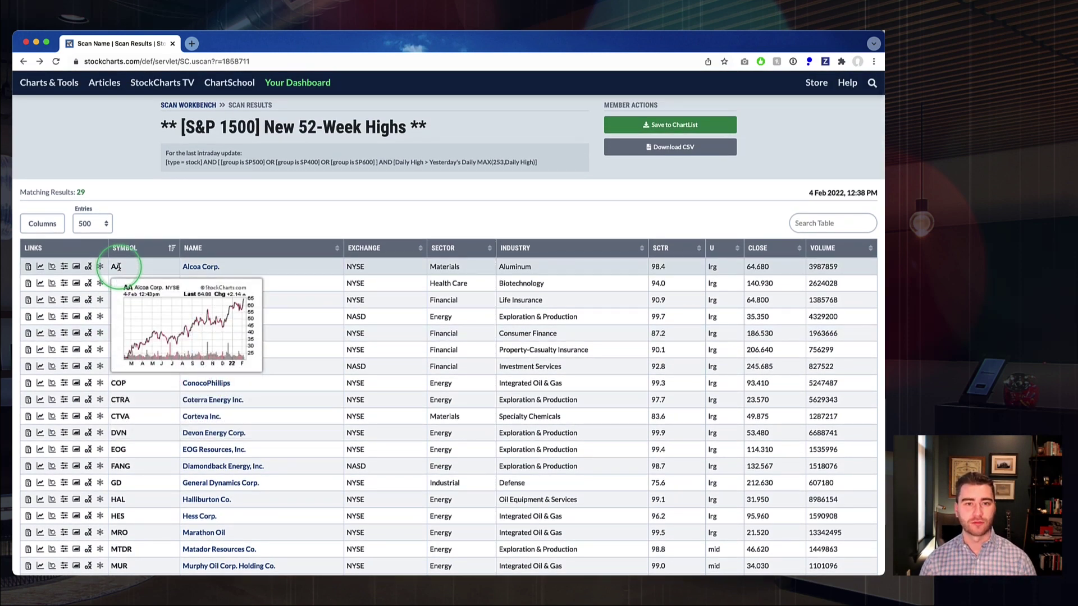
pyautogui.scroll(1, 119, 266)
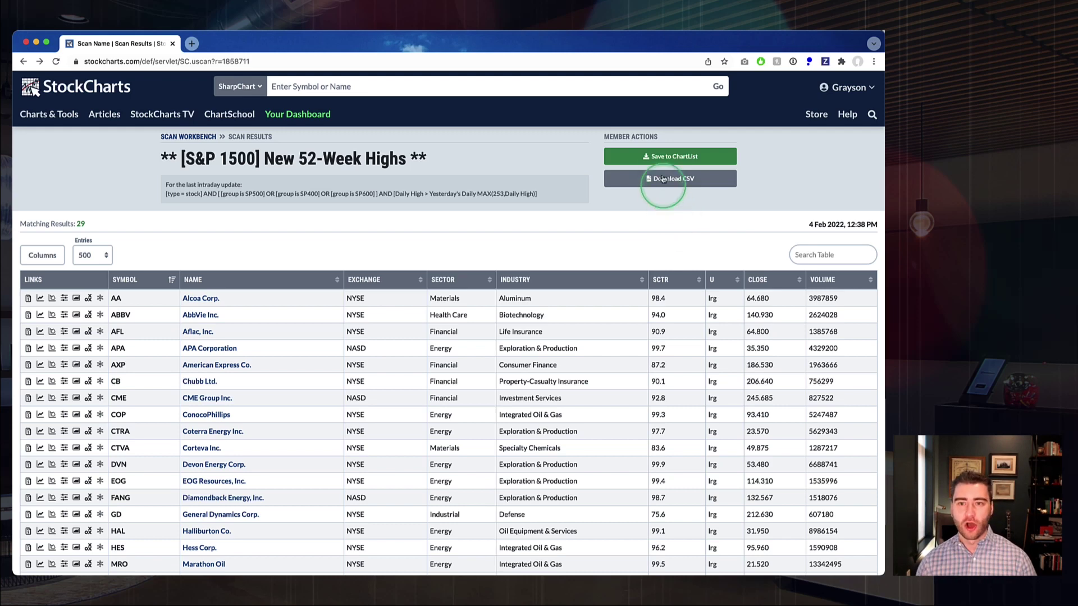
# - View the new-list options for saving the scan results to a ChartList, and cancel without saving
pyautogui.click(662, 158)
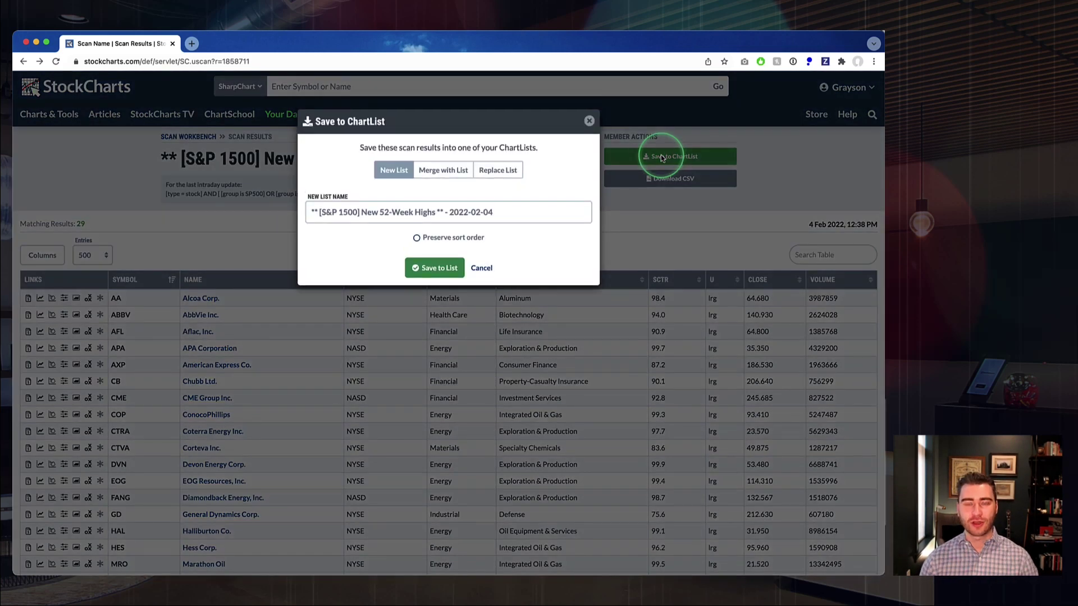
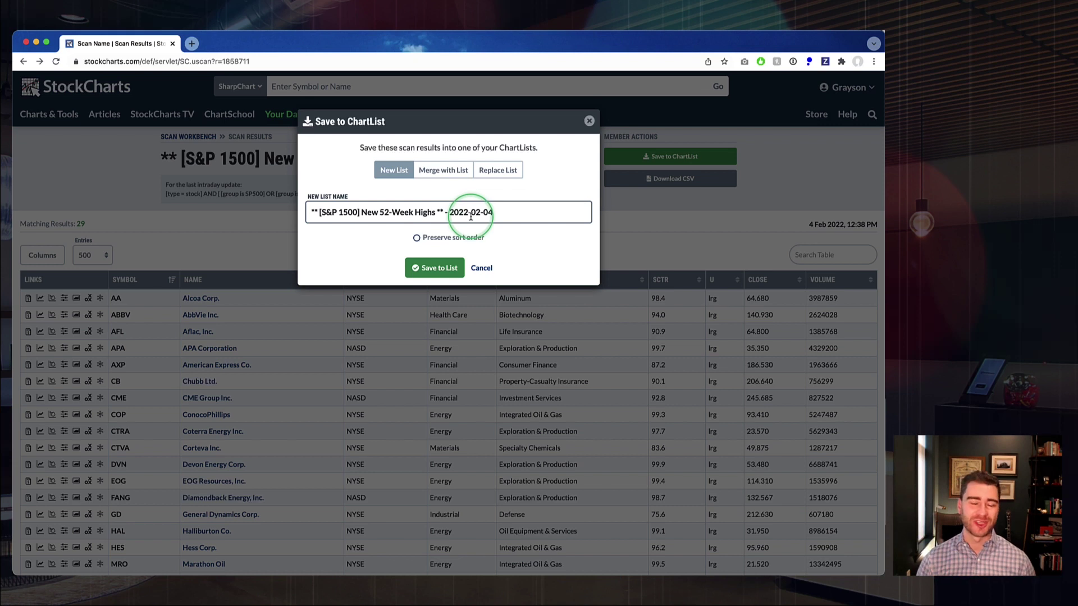
pyautogui.click(437, 269)
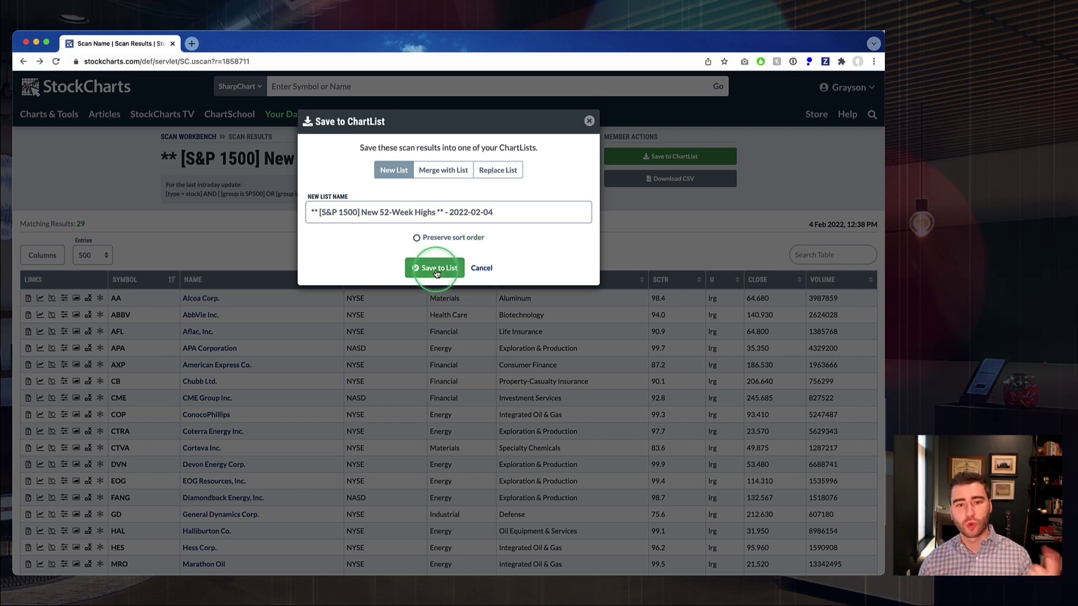
pyautogui.click(481, 268)
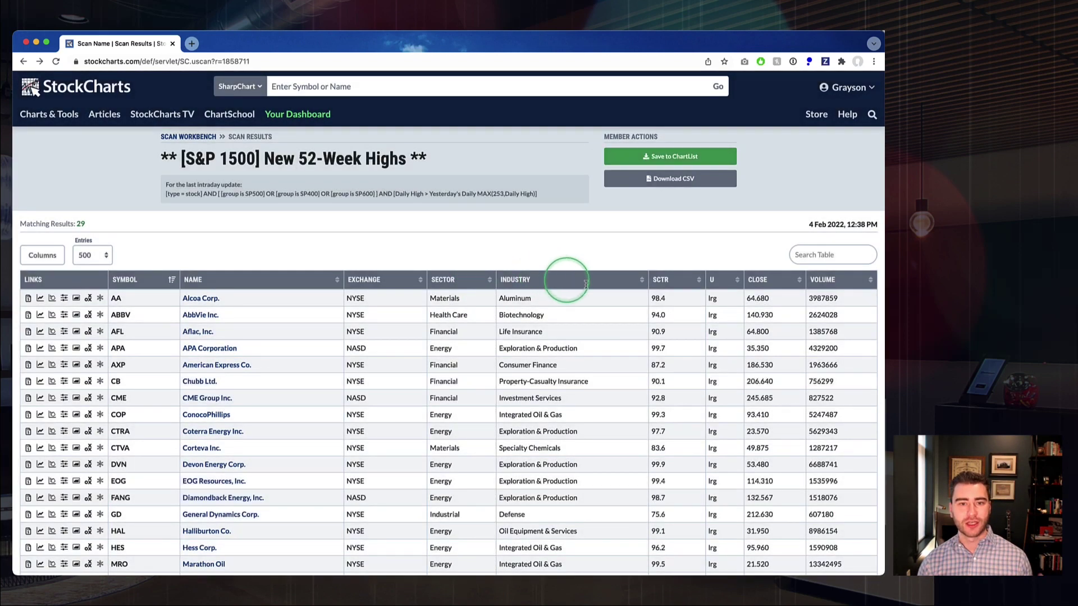
# - Sort the scan results by SCTR and enable preserving the sort order for saving them as a new ChartList
pyautogui.click(674, 281)
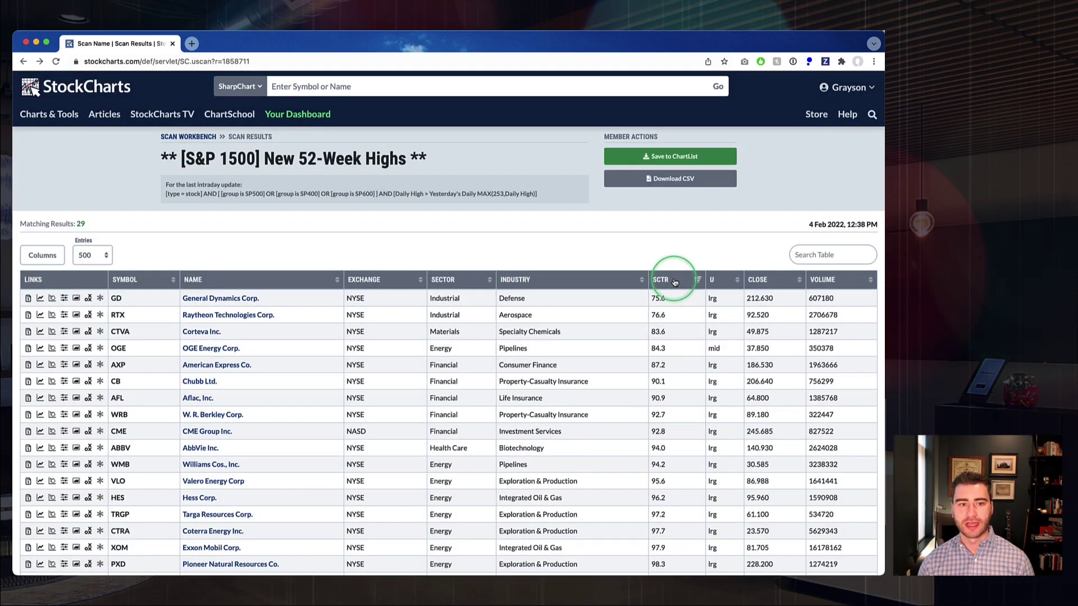
pyautogui.click(667, 156)
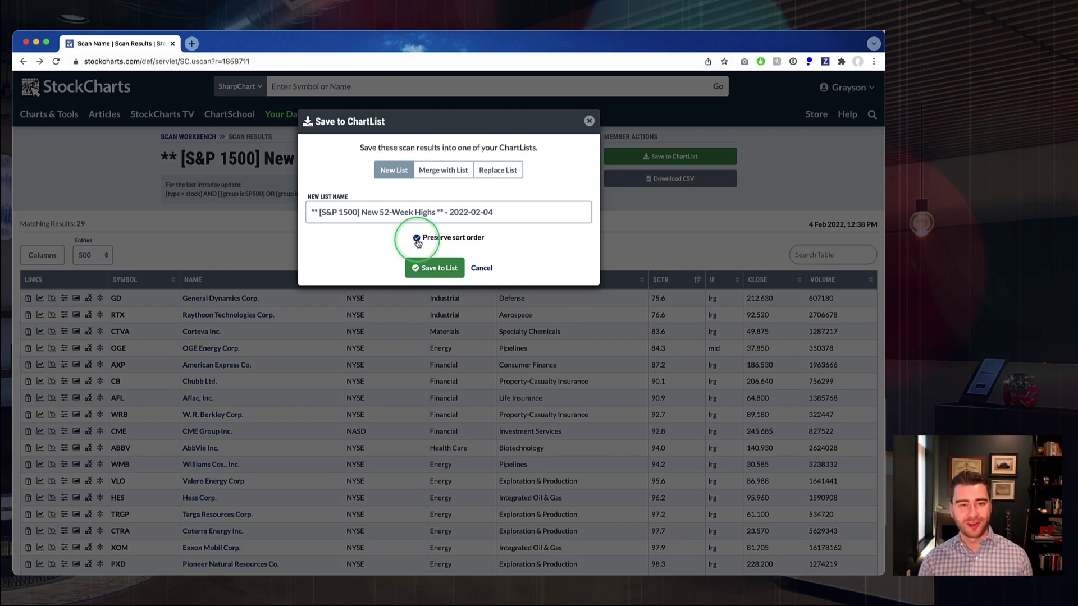
pyautogui.click(395, 175)
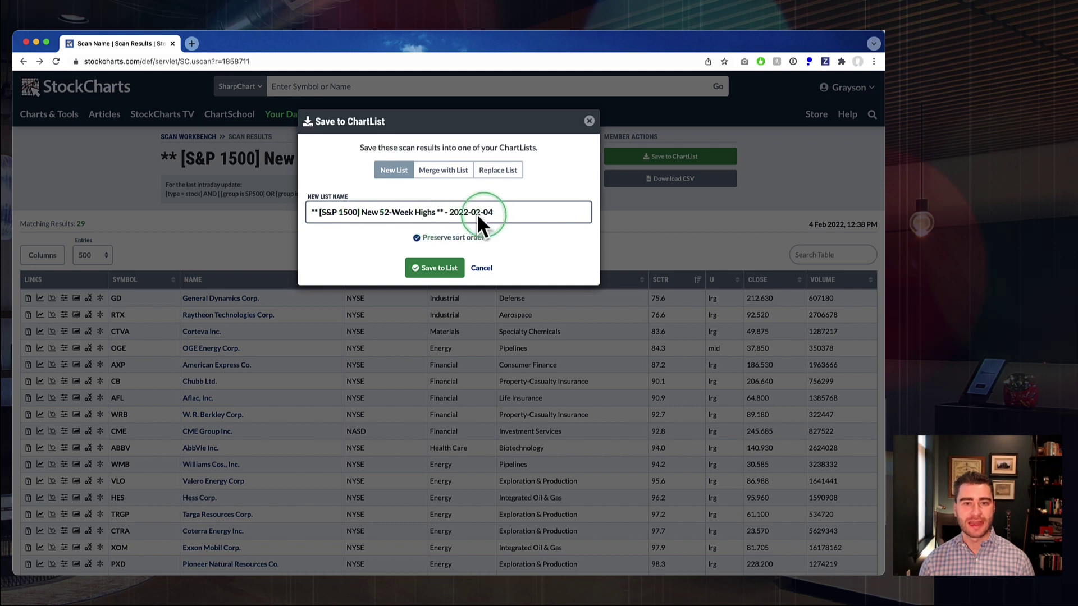
pyautogui.moveTo(513, 212); pyautogui.dragTo(379, 216)
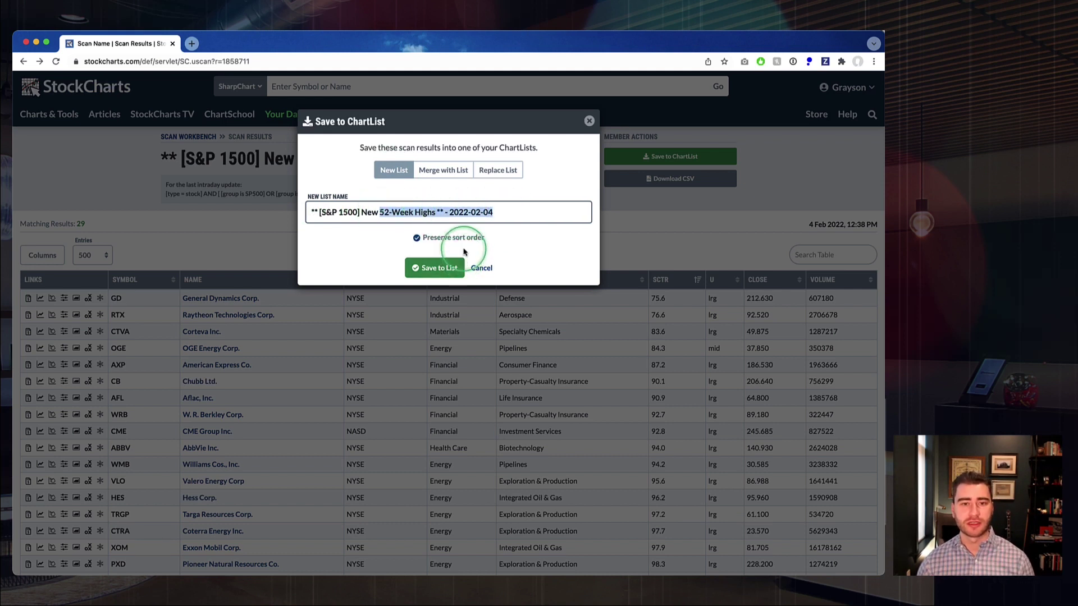
# - Compare the Merge with List and Replace List options for saving the results, and cancel without saving
pyautogui.click(434, 170)
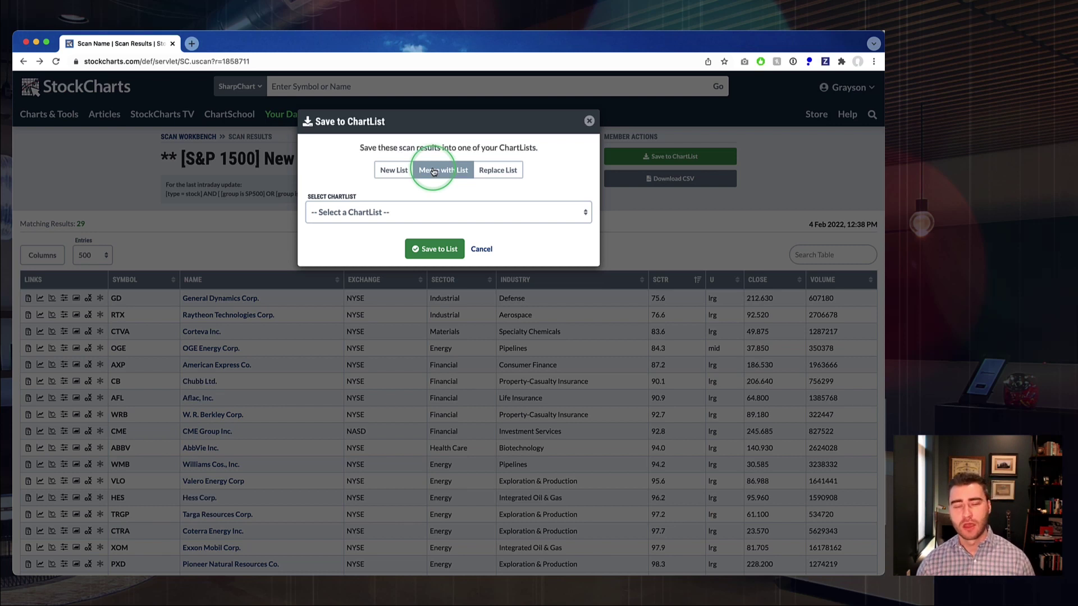
pyautogui.click(499, 171)
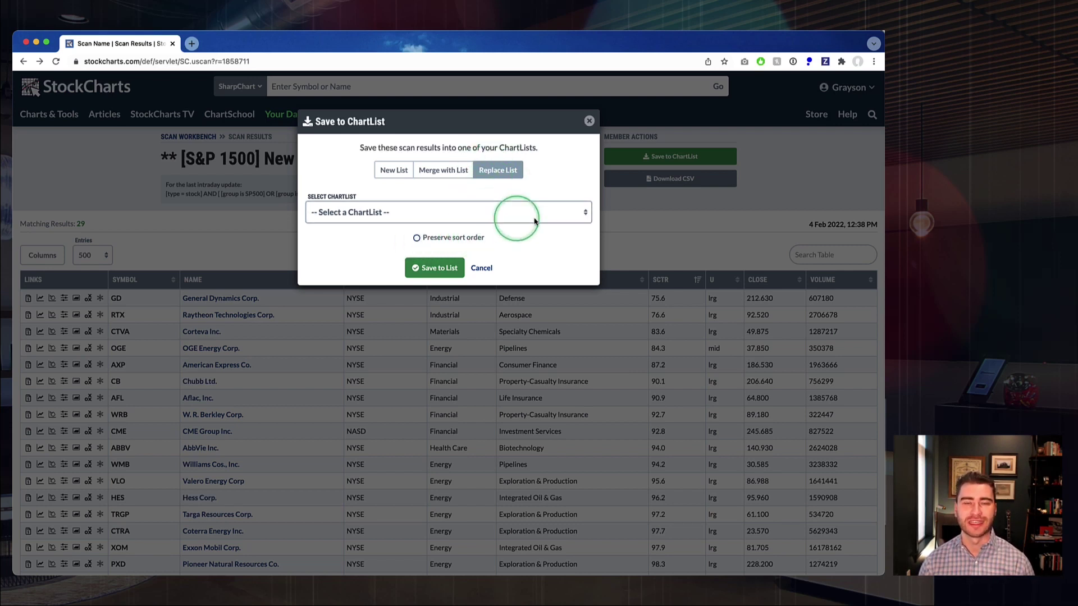
pyautogui.click(482, 269)
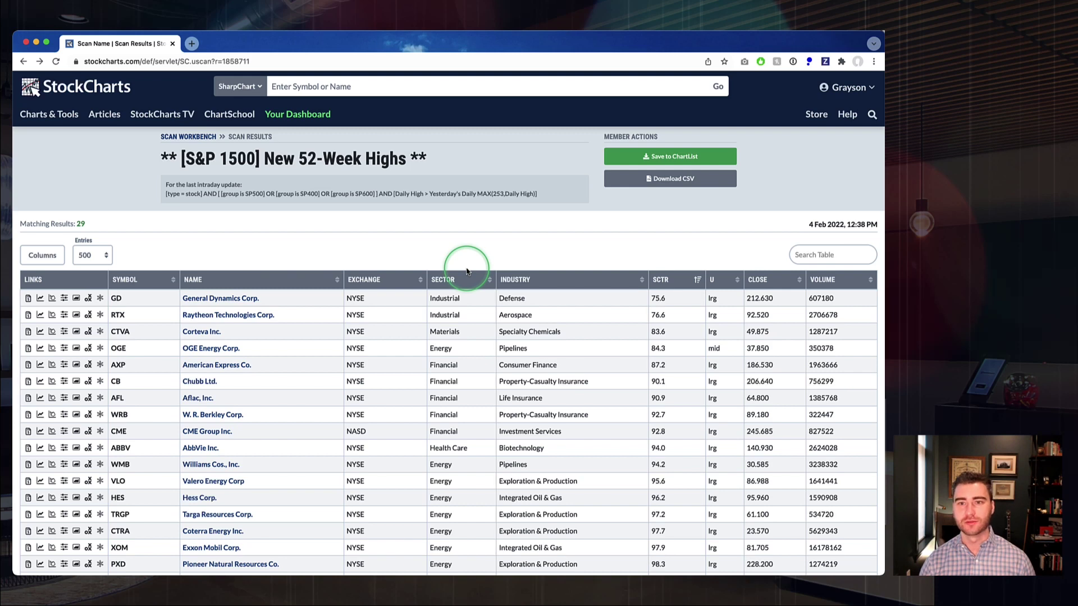
# - Review the New List, Merge with List and Replace List options for saving the scan results, and close without saving
pyautogui.click(692, 180)
pyautogui.click(673, 156)
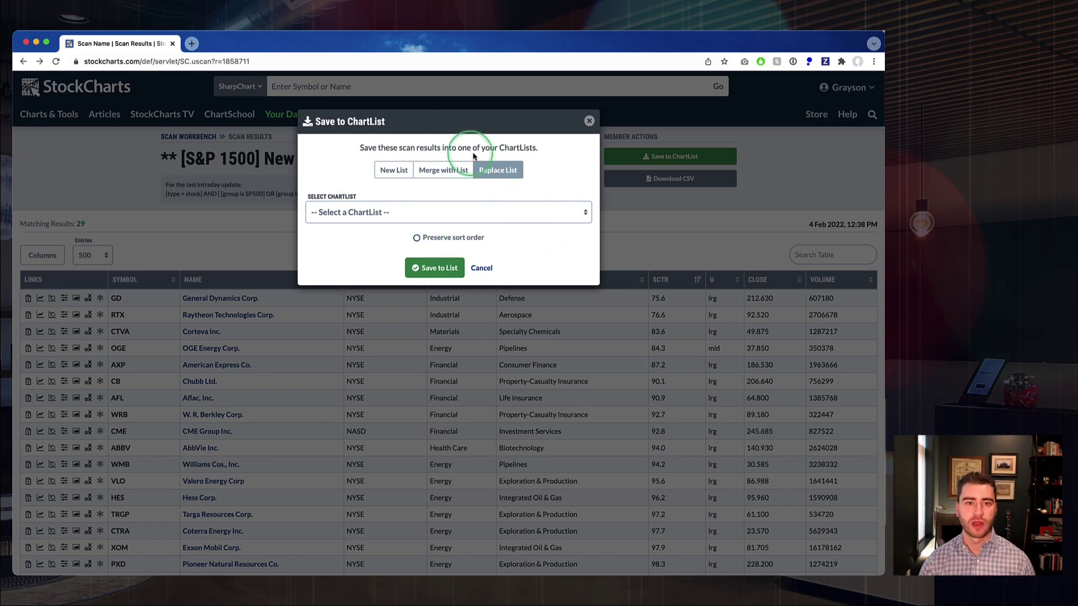
pyautogui.click(393, 170)
pyautogui.click(451, 173)
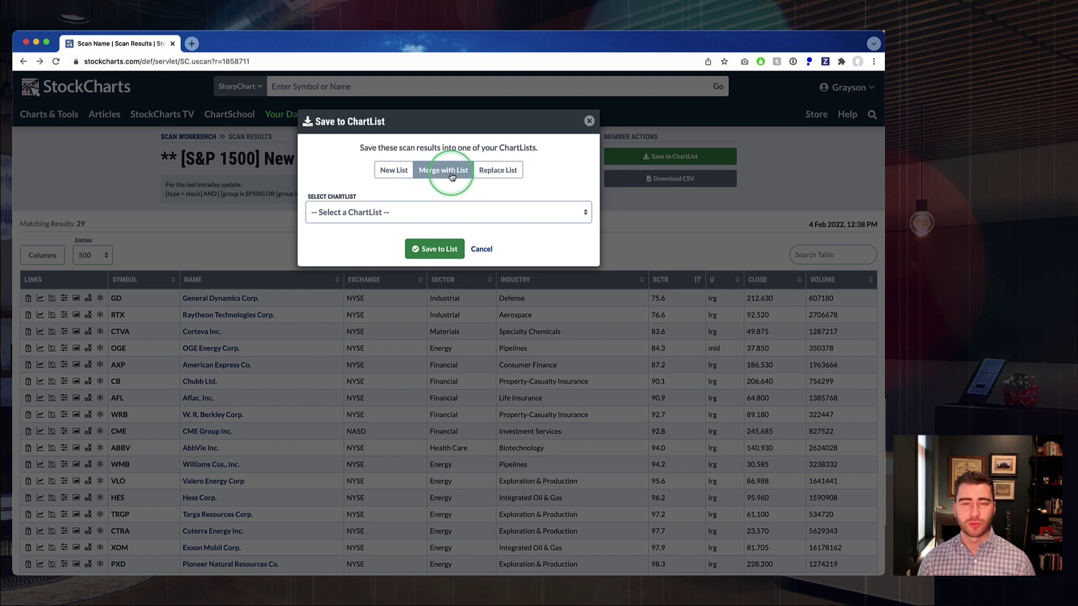
pyautogui.click(588, 121)
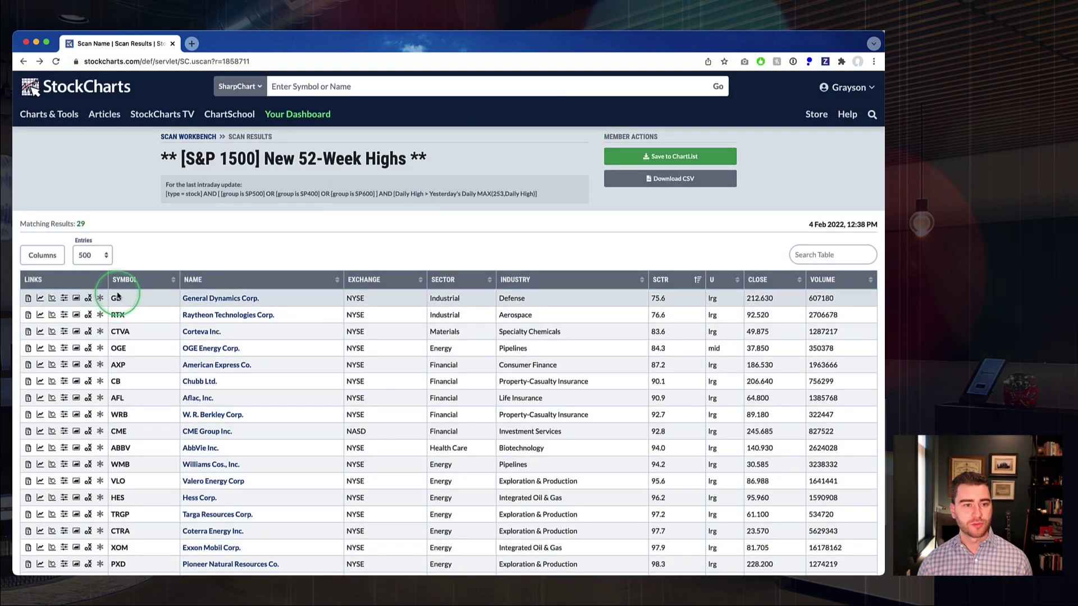
# - Preview the mini chart of GD and look over the symbols in the scan results
pyautogui.moveTo(117, 300)
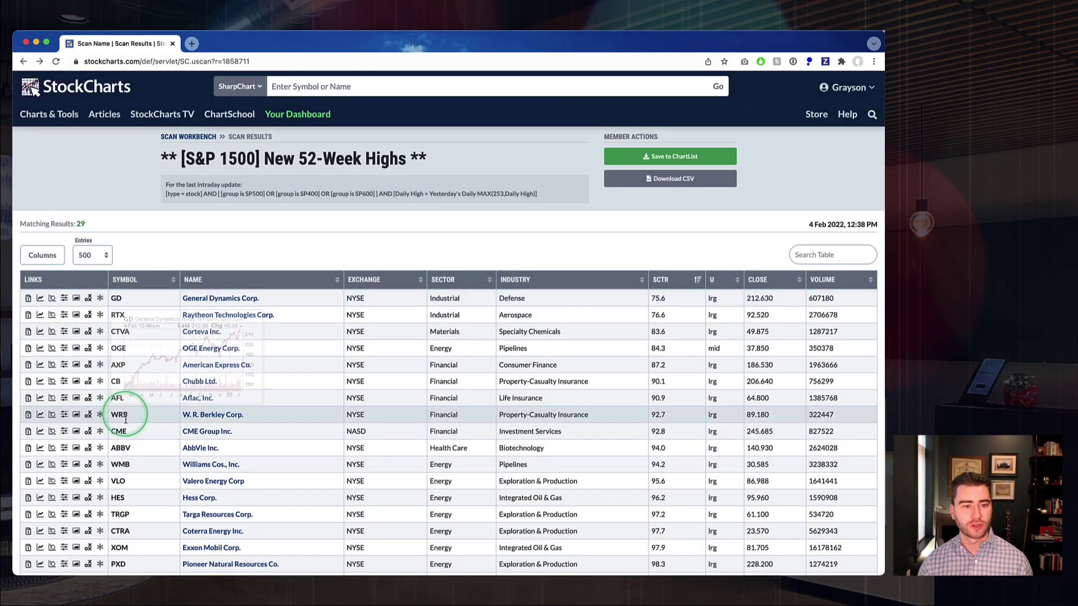
pyautogui.moveTo(120, 417)
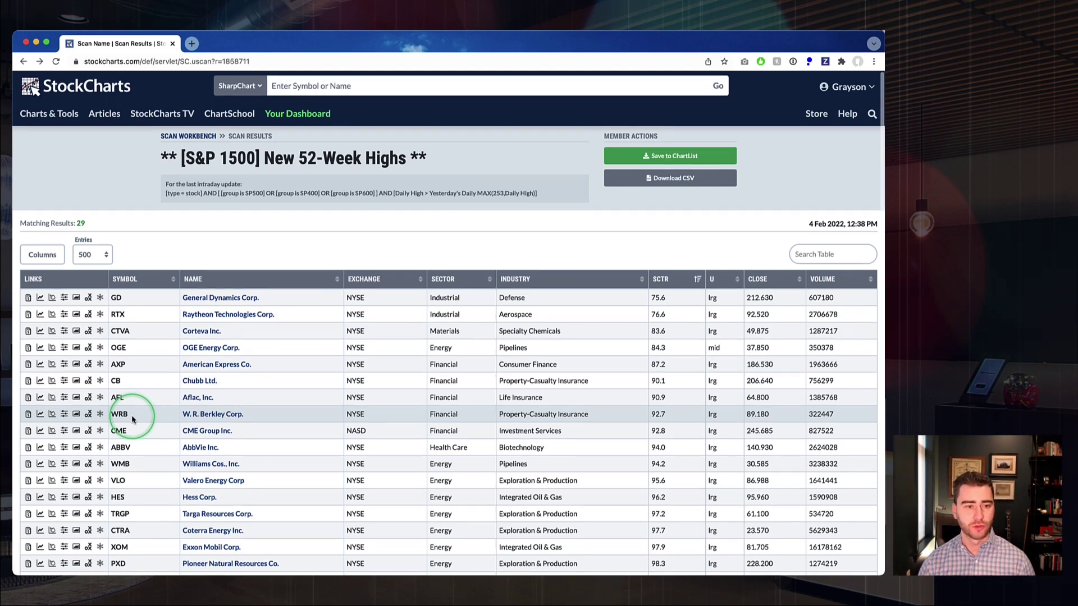
pyautogui.scroll(-3, 132, 419)
pyautogui.scroll(1, 133, 421)
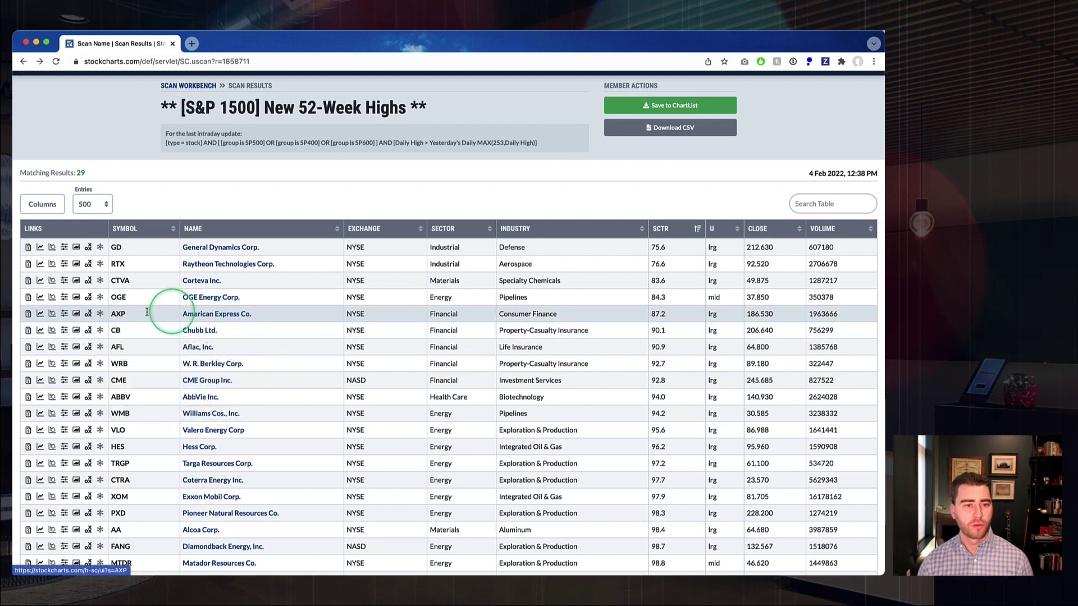
# - View the symbol summary page for American Express (AXP), and close it to return to the scan results
pyautogui.click(27, 316)
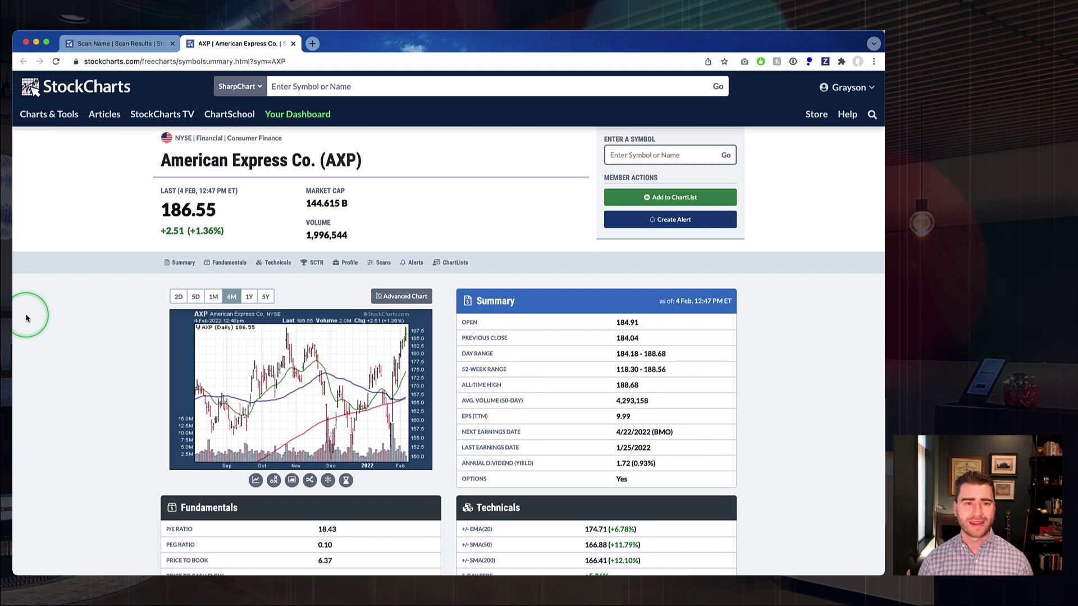
pyautogui.scroll(-5, 160, 244)
pyautogui.scroll(5, 167, 248)
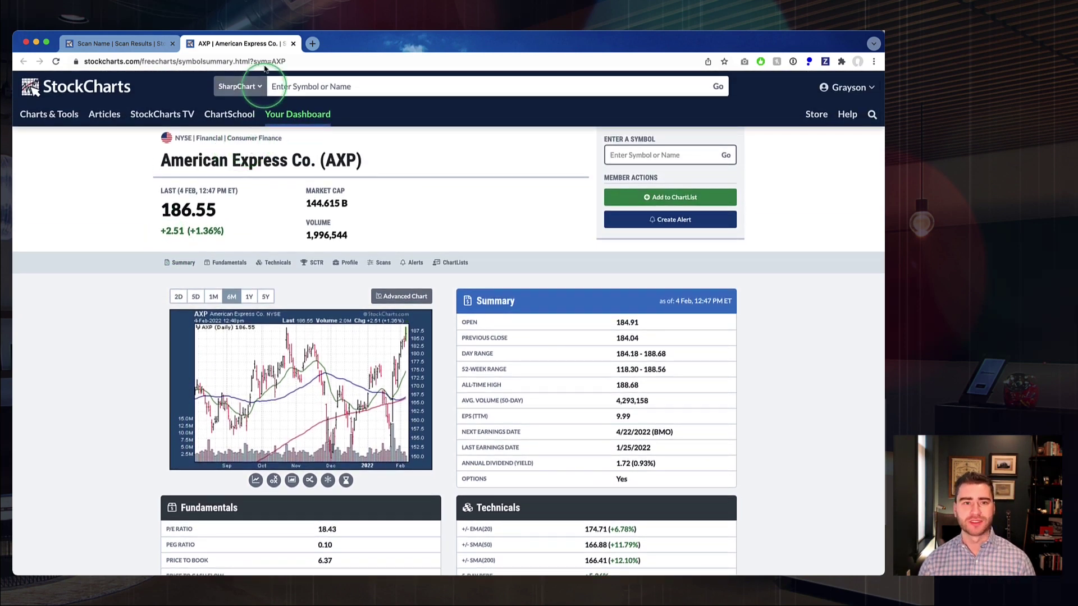
pyautogui.click(293, 46)
pyautogui.scroll(3, 320, 271)
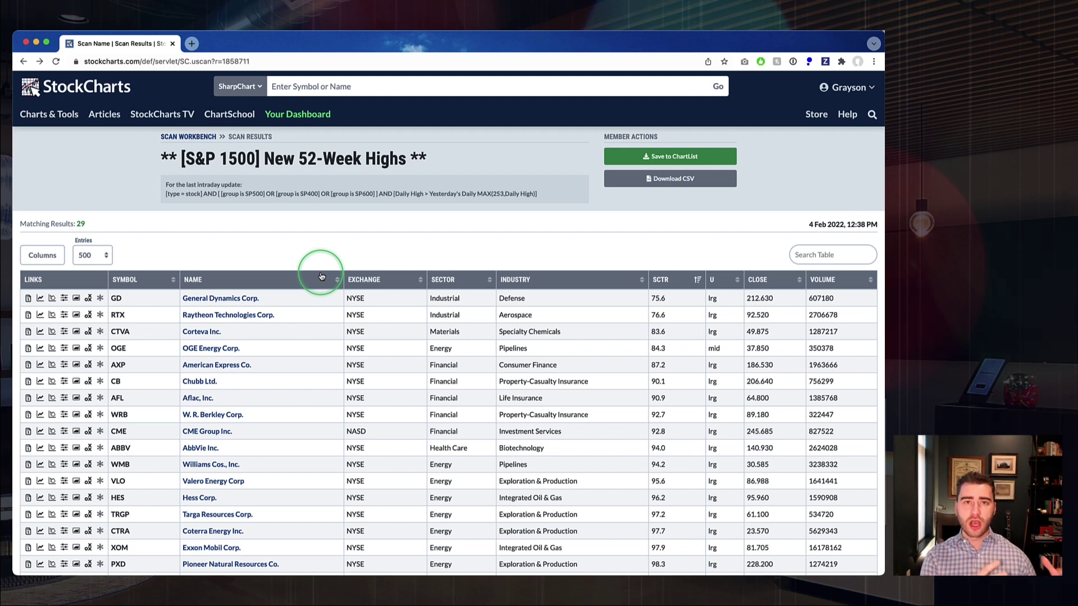
# - Open the Scan Workbench and load the saved scans [S&P 1500] New All-Time Highs and [S&P 1500] New 52-Week Highs in turn
pyautogui.click(183, 139)
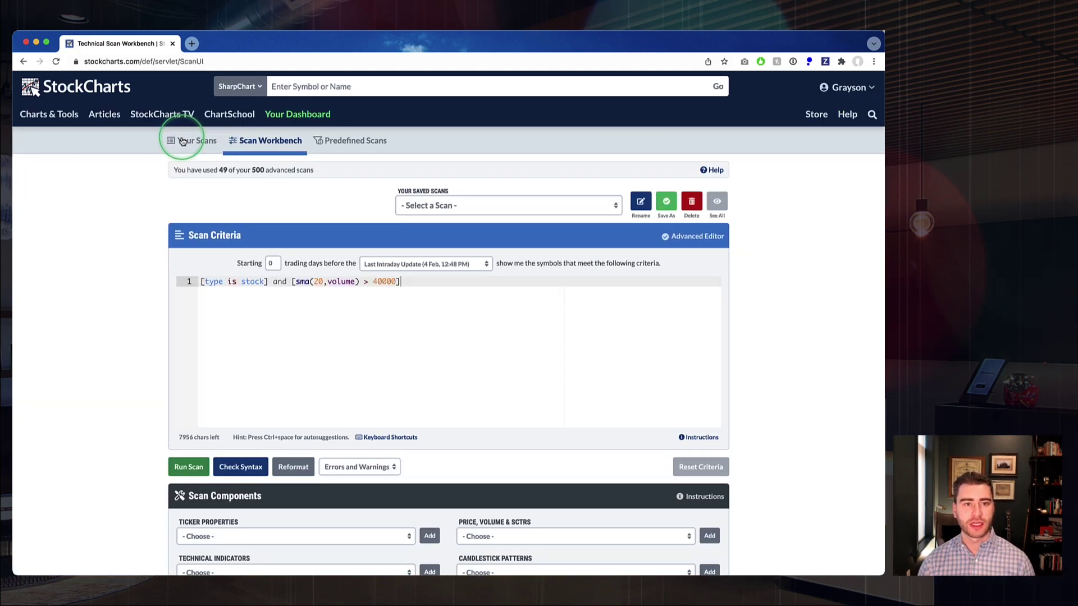
pyautogui.click(327, 296)
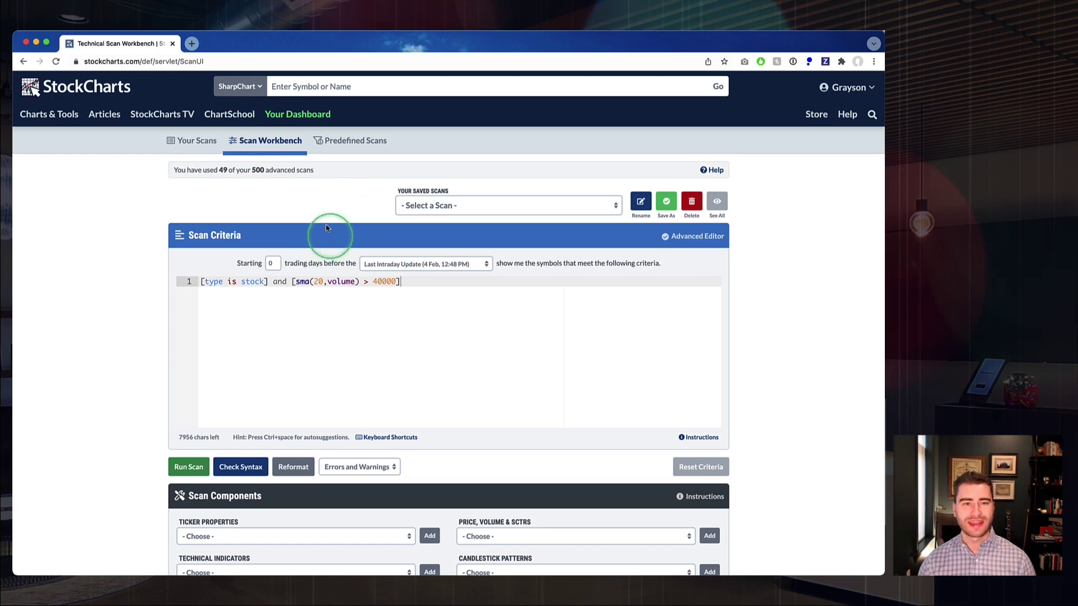
pyautogui.click(462, 207)
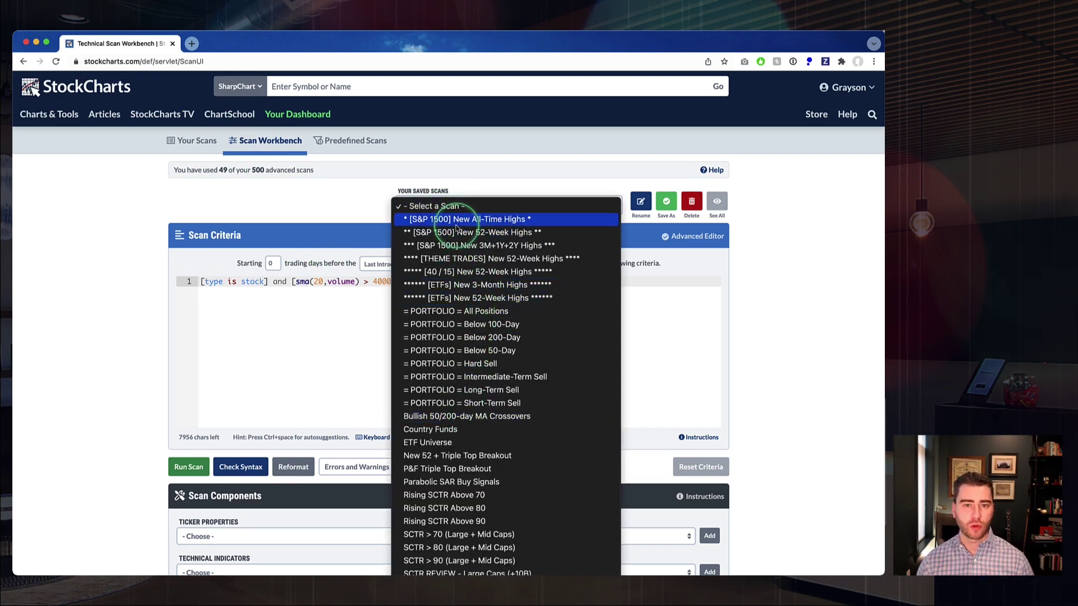
pyautogui.click(456, 228)
pyautogui.click(452, 205)
pyautogui.click(453, 206)
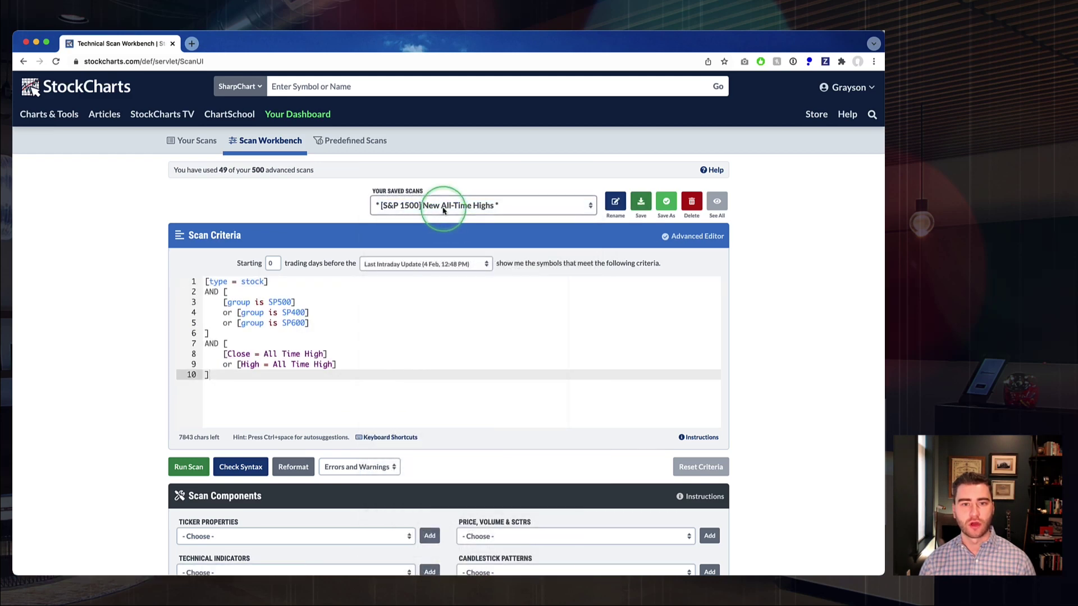
pyautogui.click(443, 206)
pyautogui.click(442, 218)
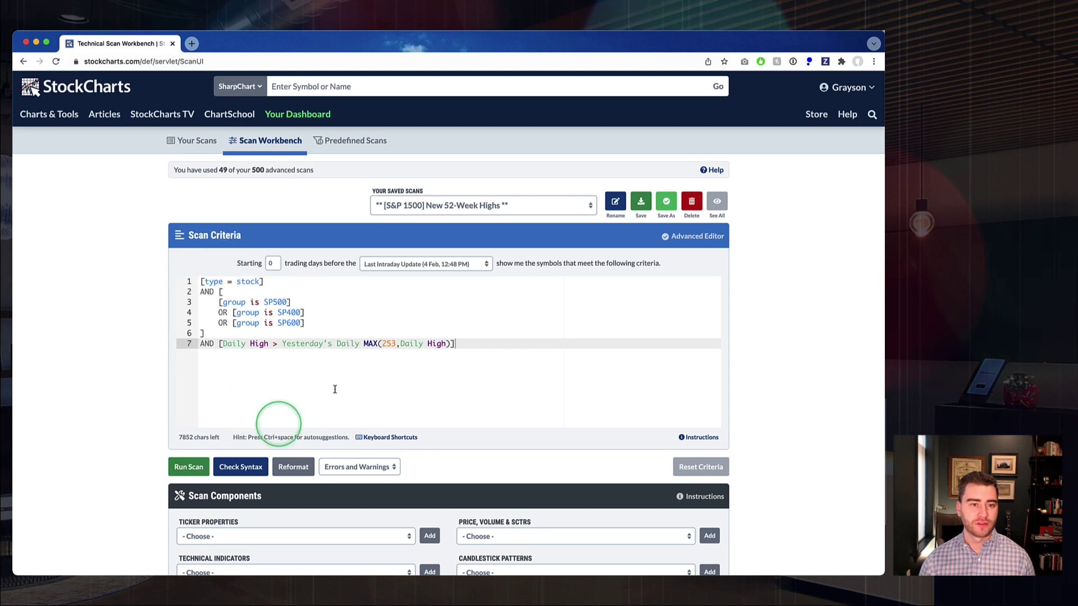
pyautogui.click(403, 383)
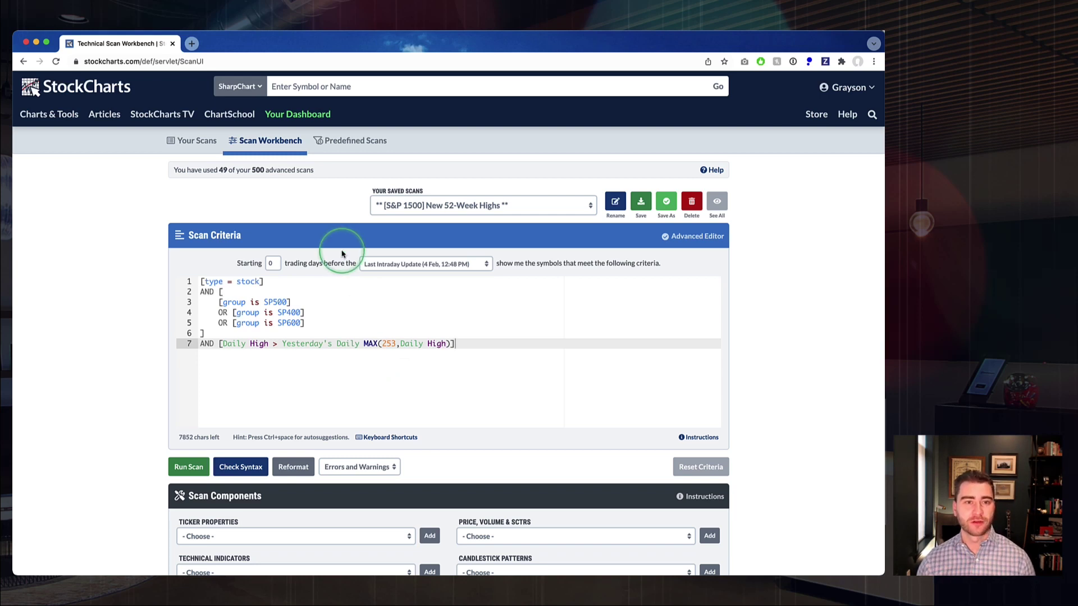
# - Return to the member dashboard and view the additional scan resources offered in the Your Scans section
pyautogui.click(353, 142)
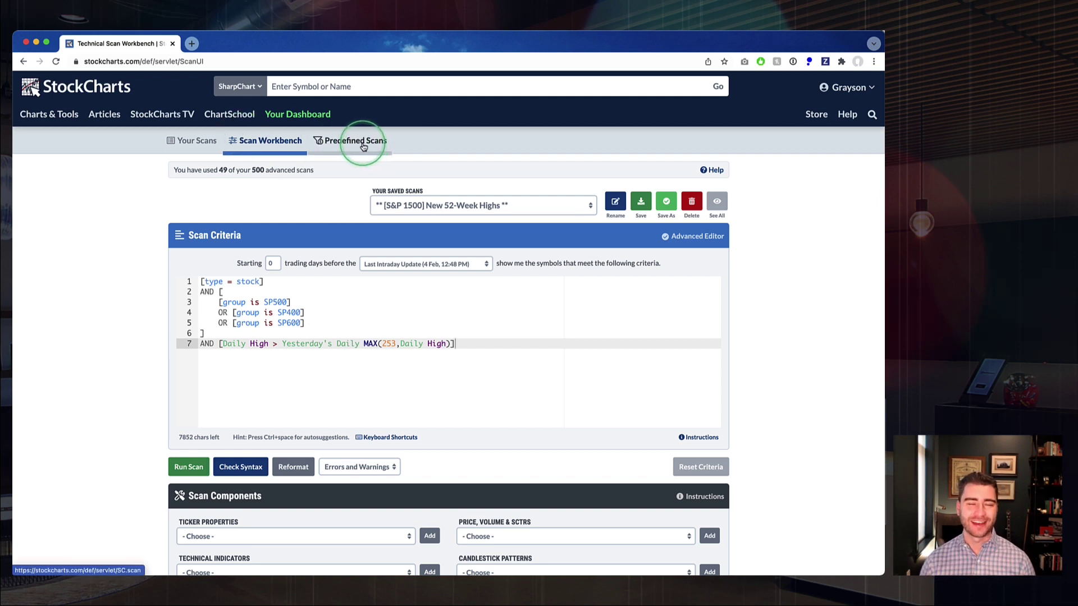
pyautogui.click(310, 117)
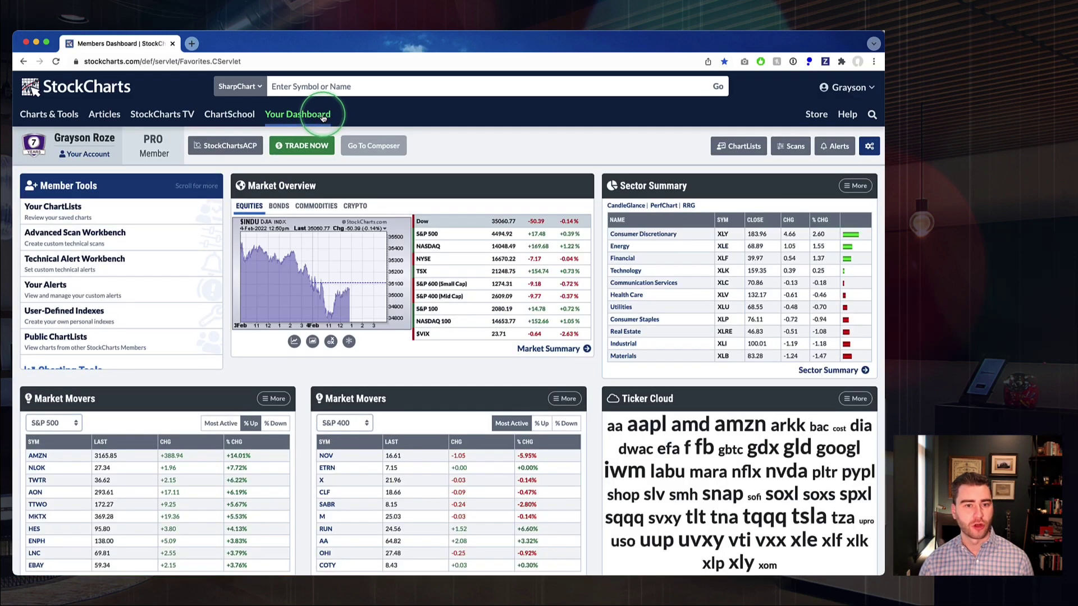
pyautogui.click(312, 331)
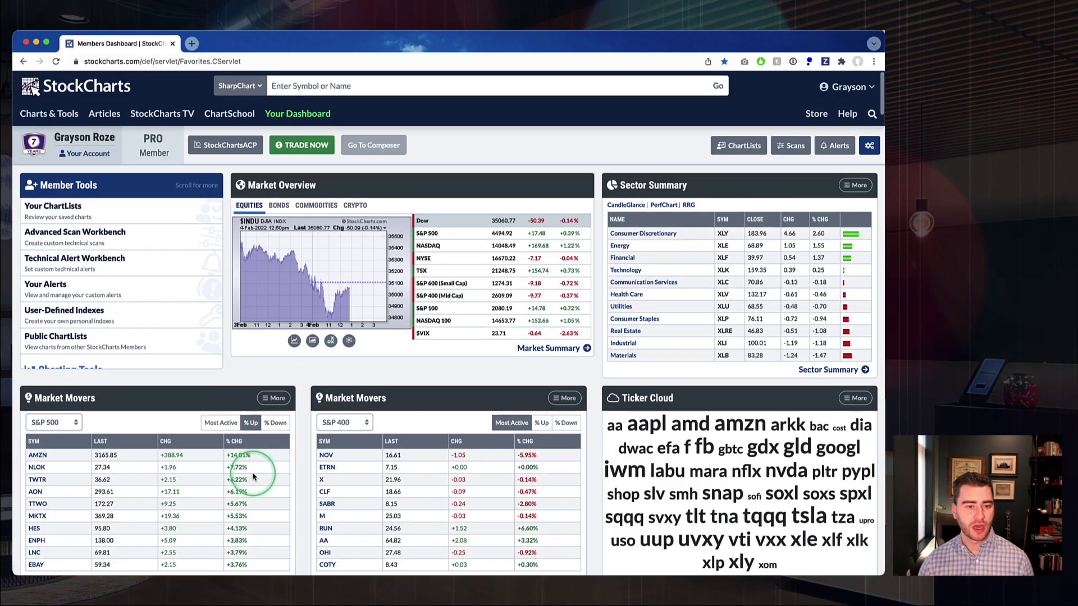
pyautogui.scroll(-15, 255, 448)
pyautogui.scroll(-1, 263, 246)
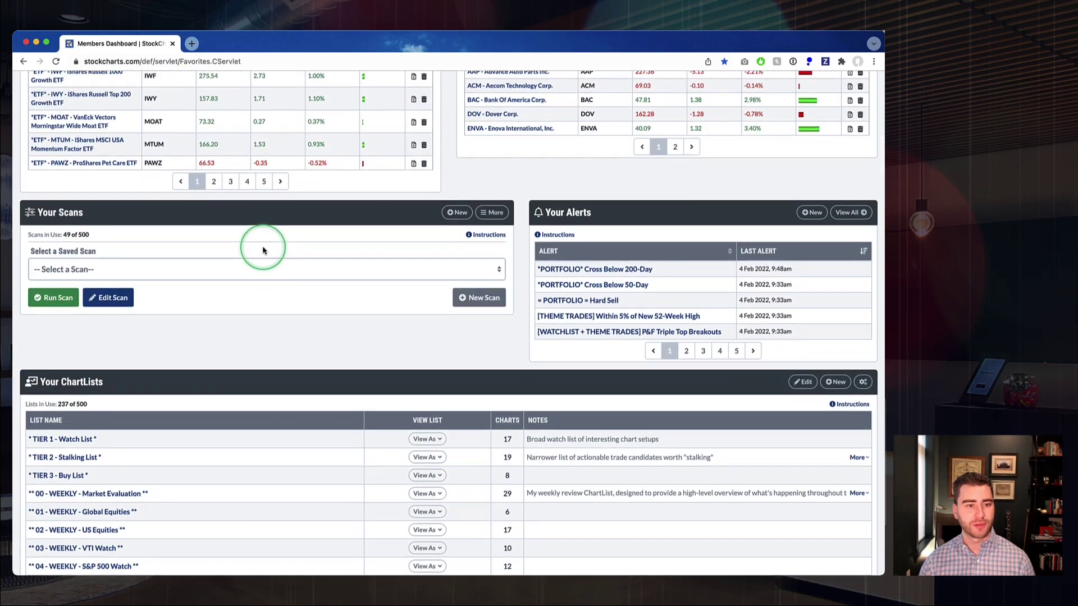
pyautogui.click(498, 197)
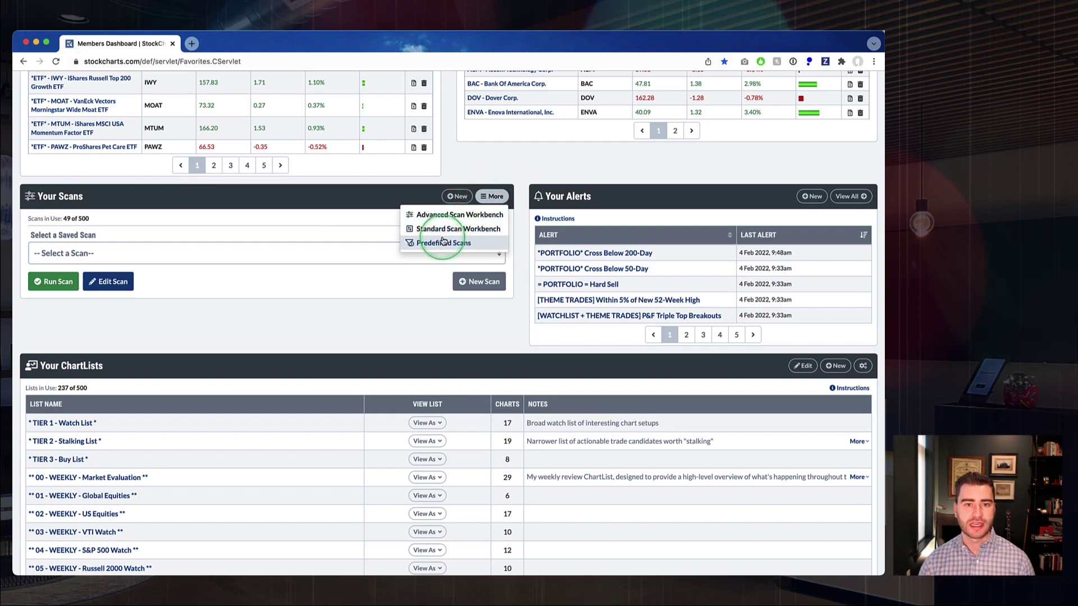
pyautogui.click(360, 206)
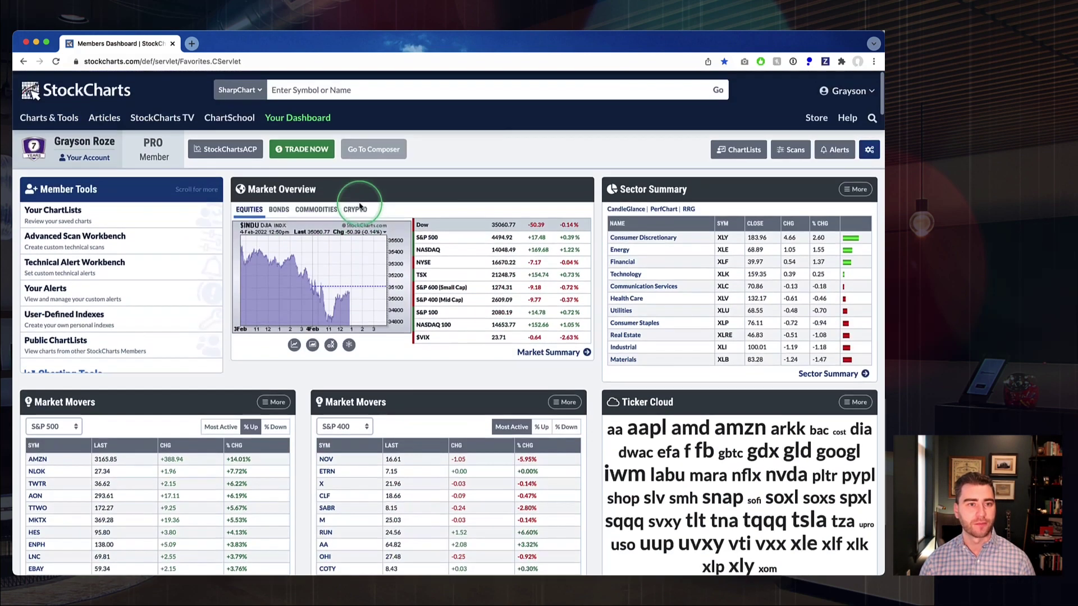
# - Find Predefined Scans under Reports & More in the dashboard's member tools and open it
pyautogui.scroll(-3, 87, 242)
pyautogui.scroll(-7, 87, 242)
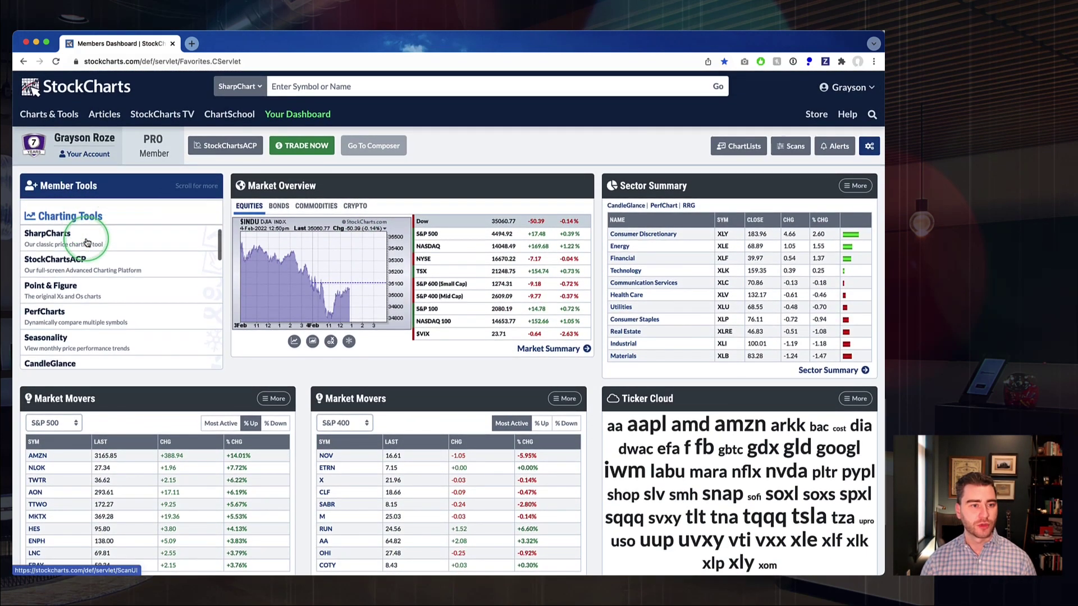
pyautogui.scroll(-3, 86, 240)
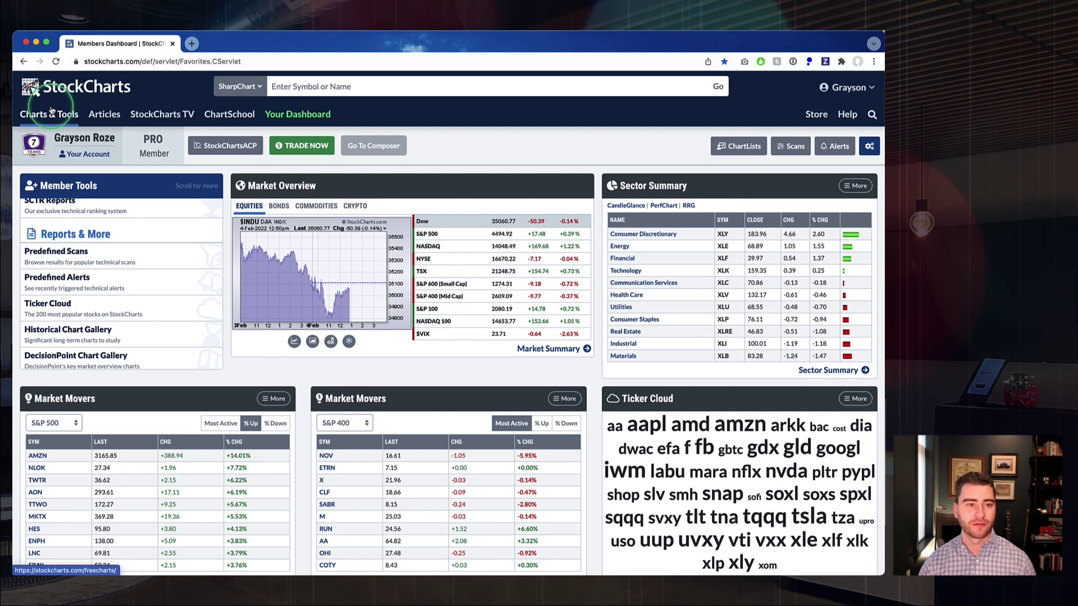
pyautogui.click(75, 259)
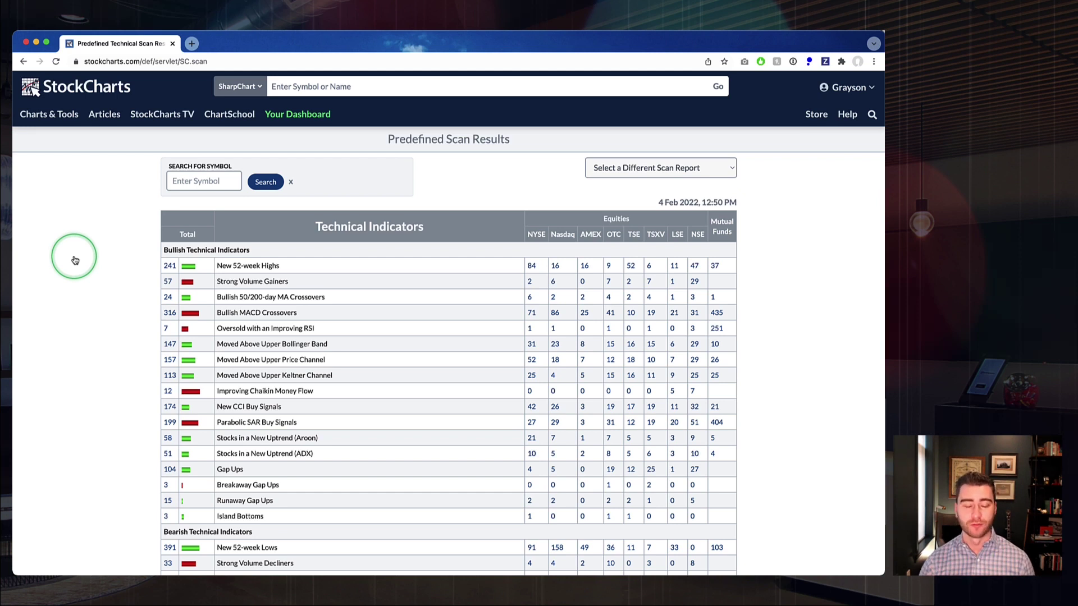
# - Examine the predefined scan results for technical indicators, candlestick patterns and P&F patterns
pyautogui.scroll(-3, 75, 260)
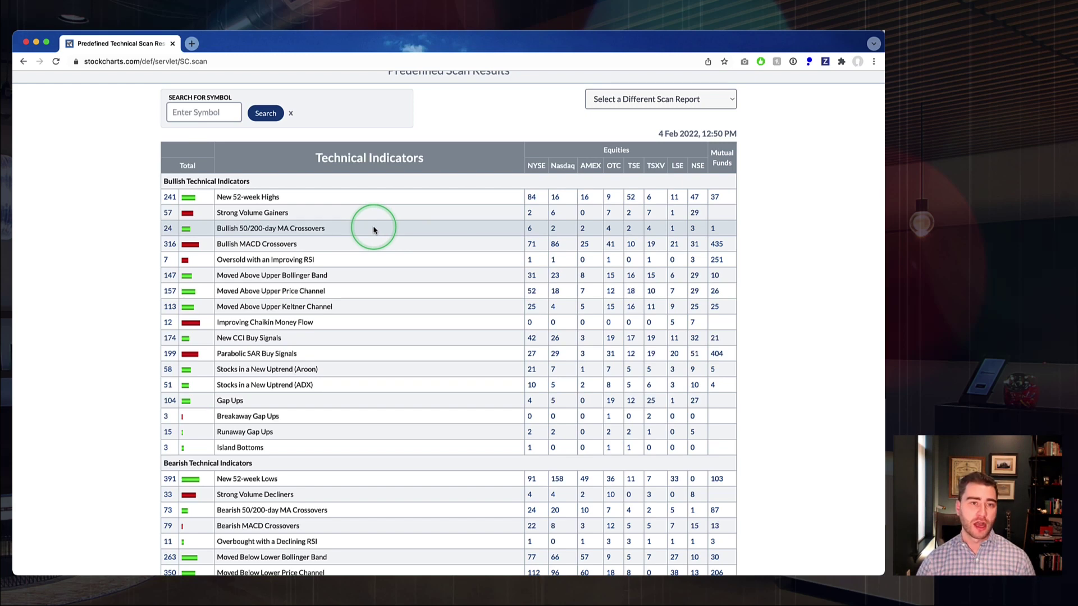
pyautogui.scroll(-3, 373, 229)
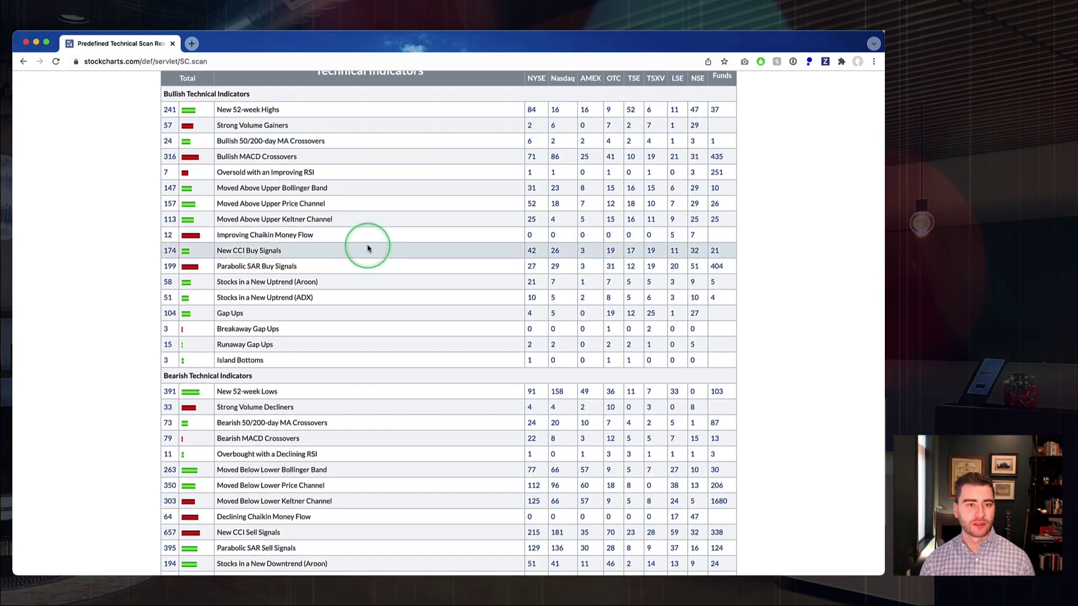
pyautogui.scroll(-7, 317, 190)
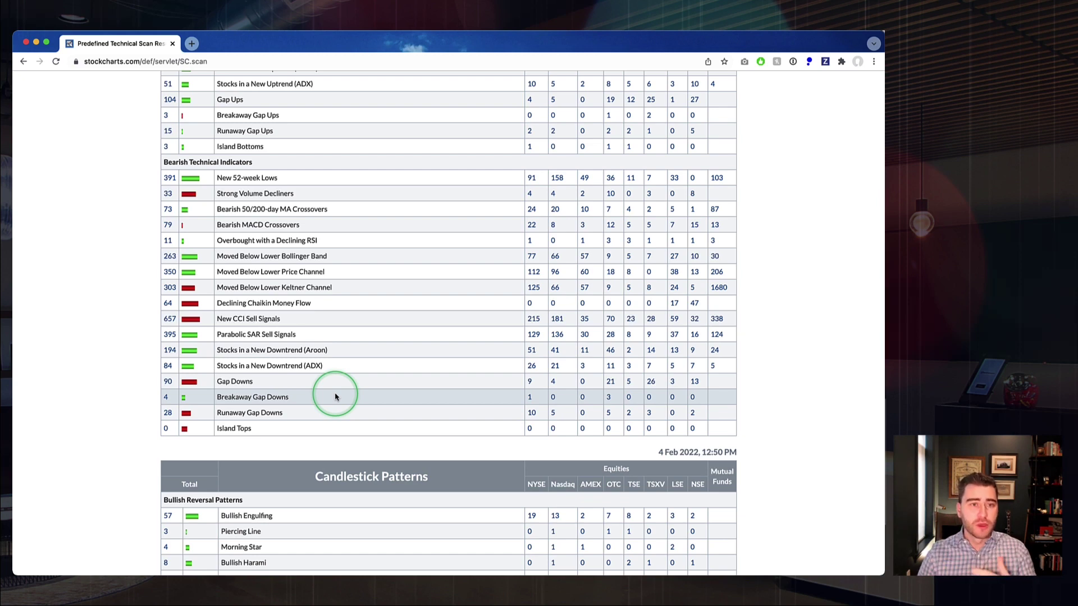
pyautogui.scroll(-5, 336, 397)
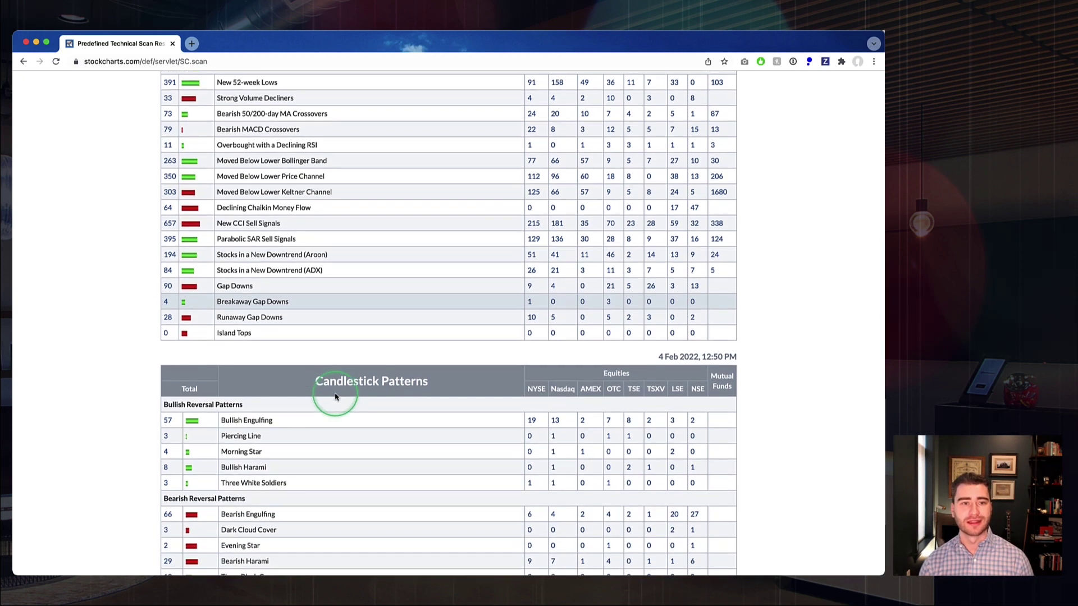
pyautogui.scroll(-3, 335, 396)
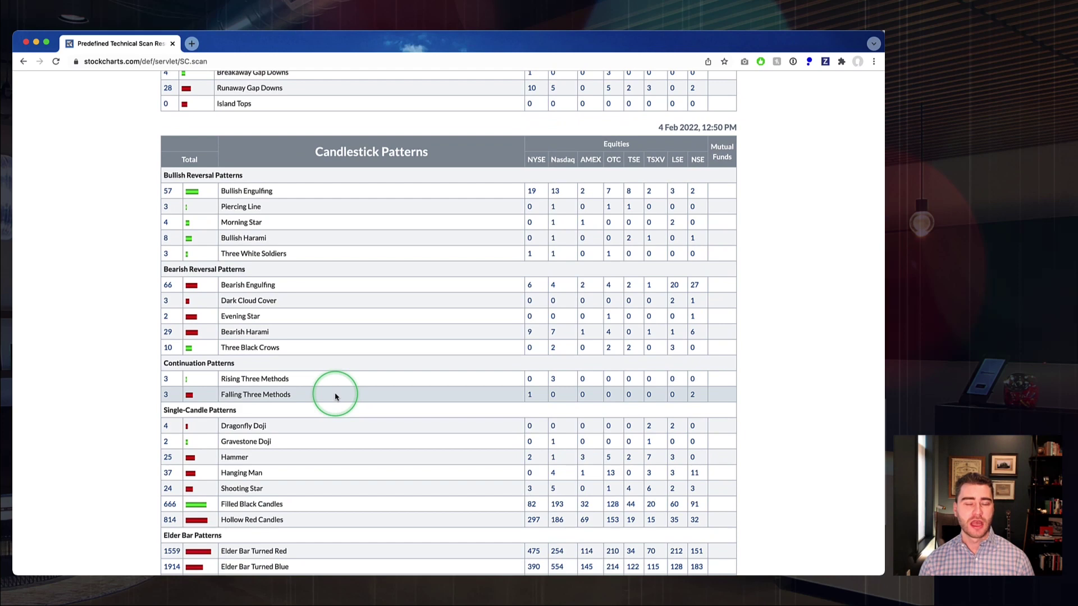
pyautogui.scroll(-1, 335, 396)
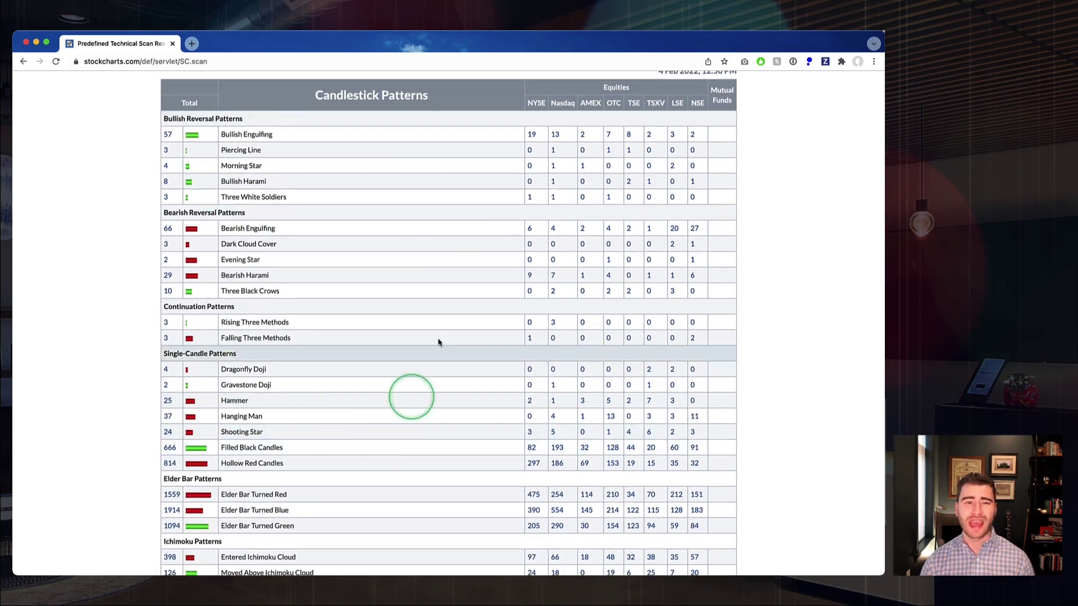
pyautogui.scroll(-2, 281, 401)
pyautogui.scroll(-2, 279, 399)
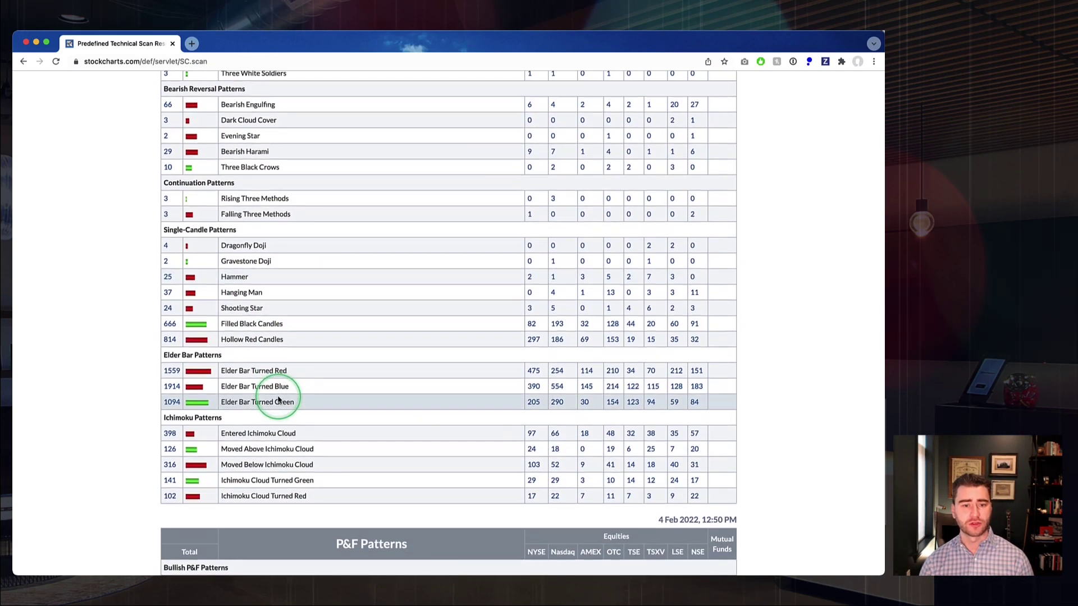
pyautogui.scroll(-9, 278, 398)
pyautogui.scroll(-3, 278, 397)
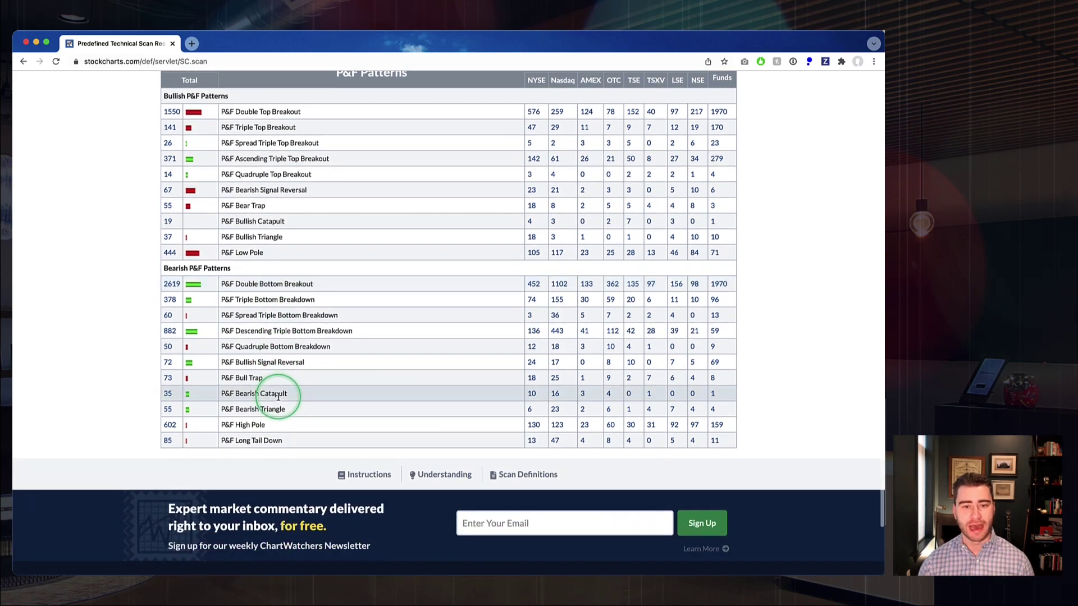
pyautogui.scroll(4, 279, 399)
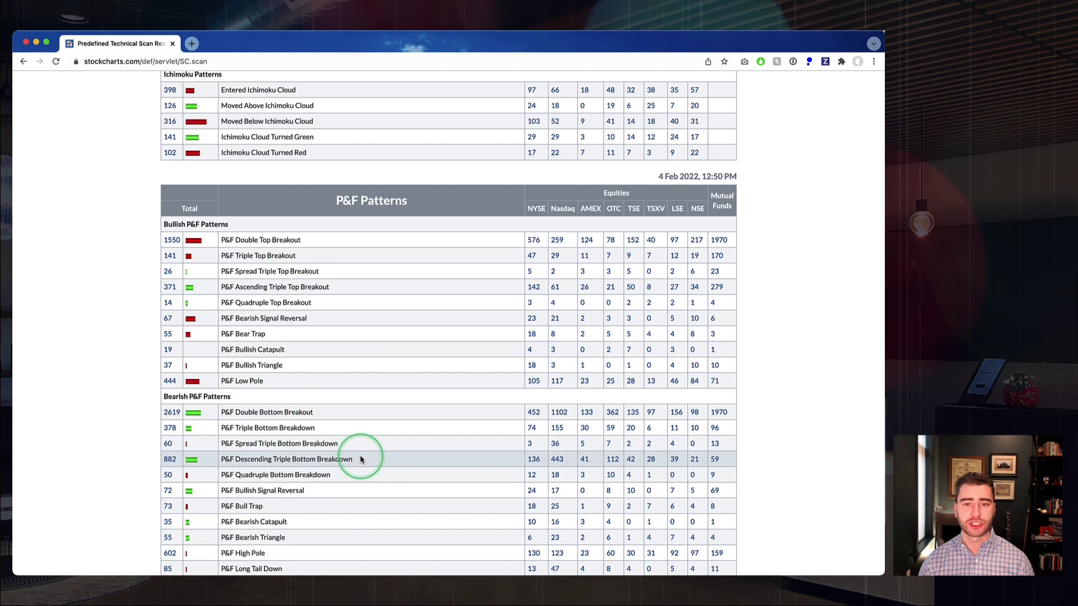
pyautogui.scroll(4, 356, 456)
pyautogui.scroll(13, 360, 459)
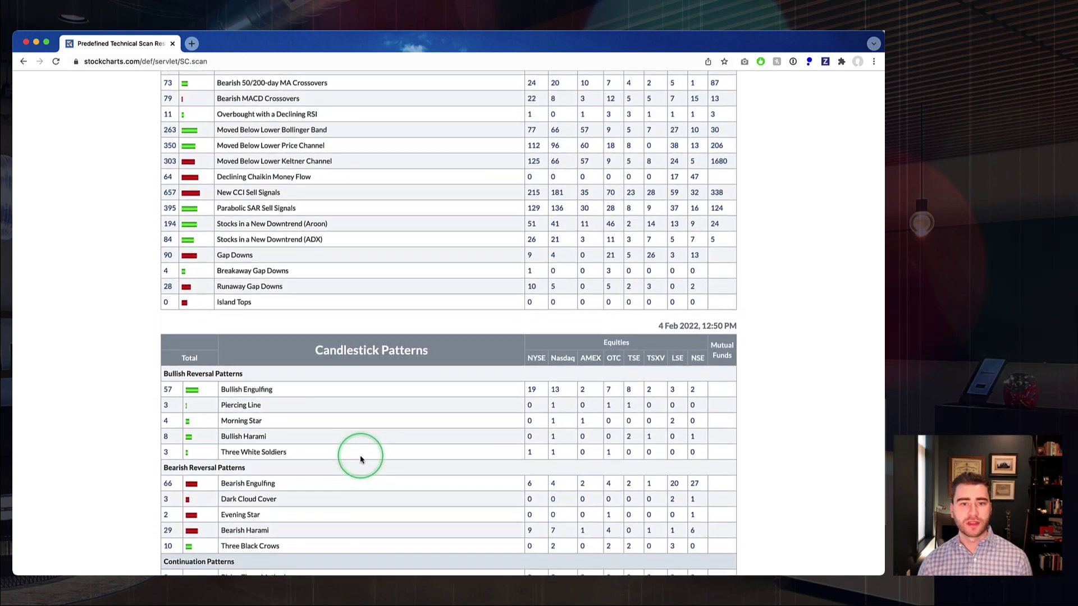
pyautogui.scroll(4, 361, 459)
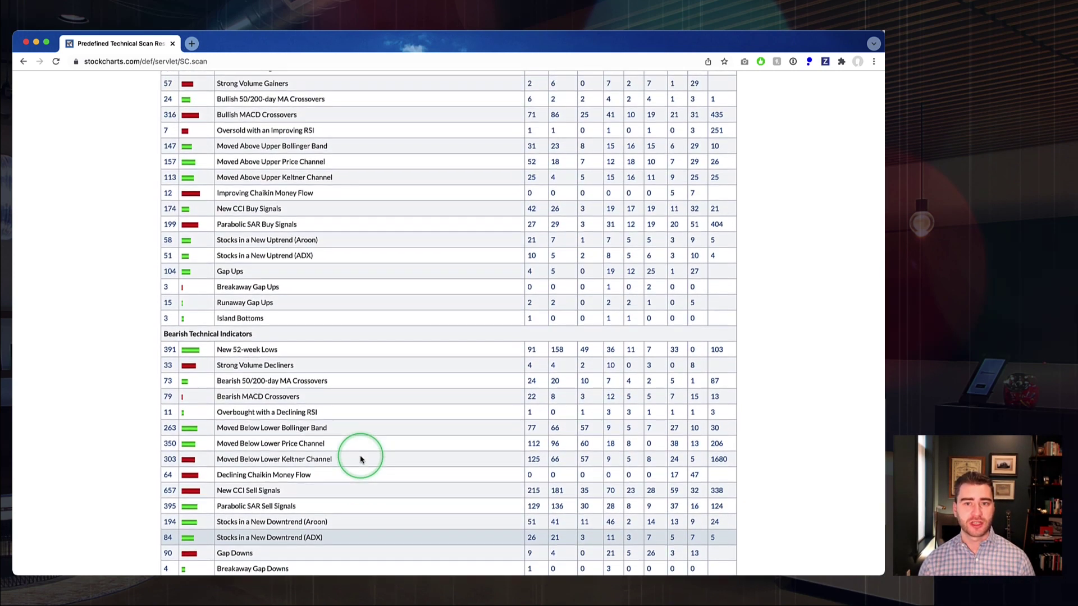
# - Review the bullish technical indicator scans with their change bars and open the Nasdaq results for New 52-week Highs
pyautogui.scroll(1, 360, 459)
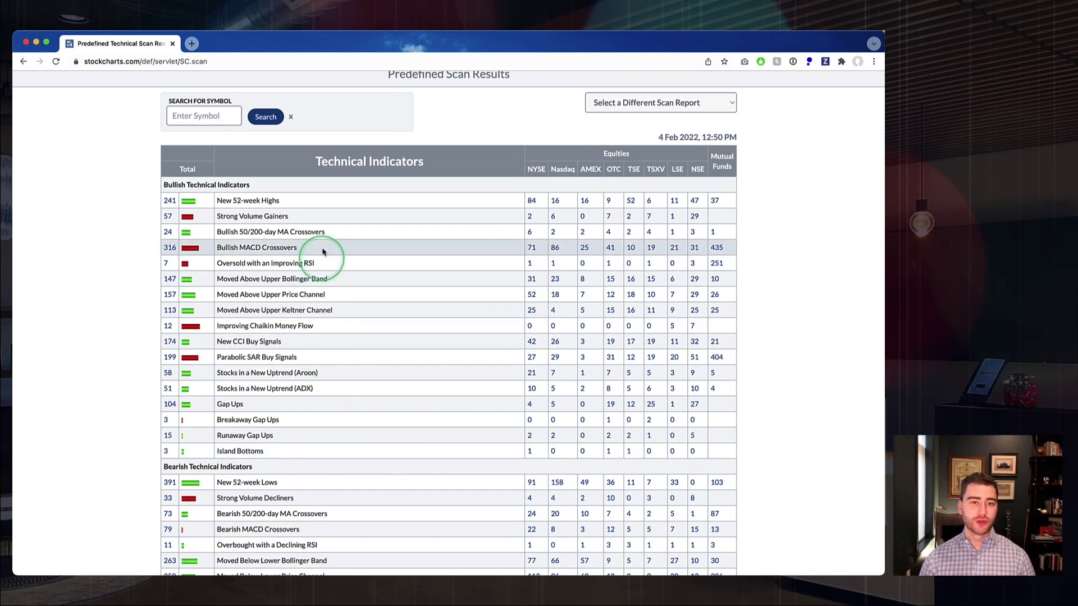
pyautogui.moveTo(194, 201)
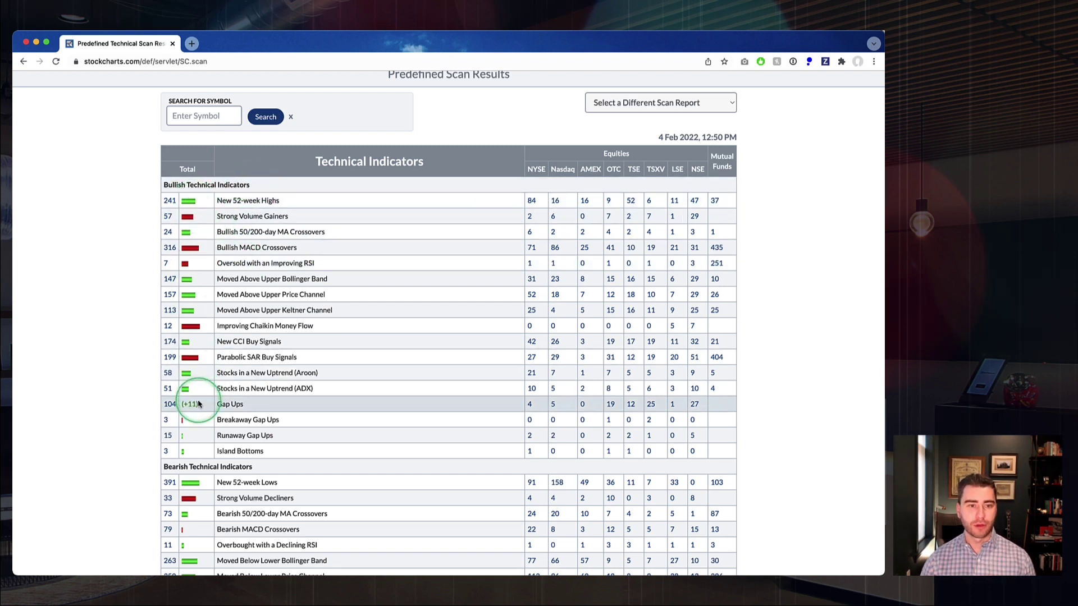
pyautogui.moveTo(200, 352)
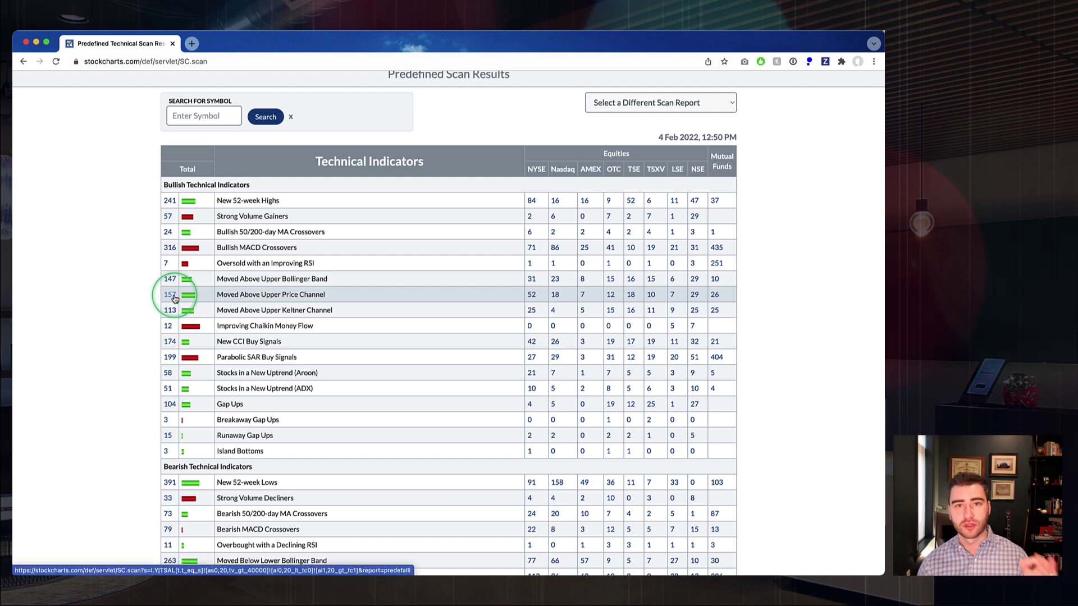
pyautogui.scroll(-1, 174, 298)
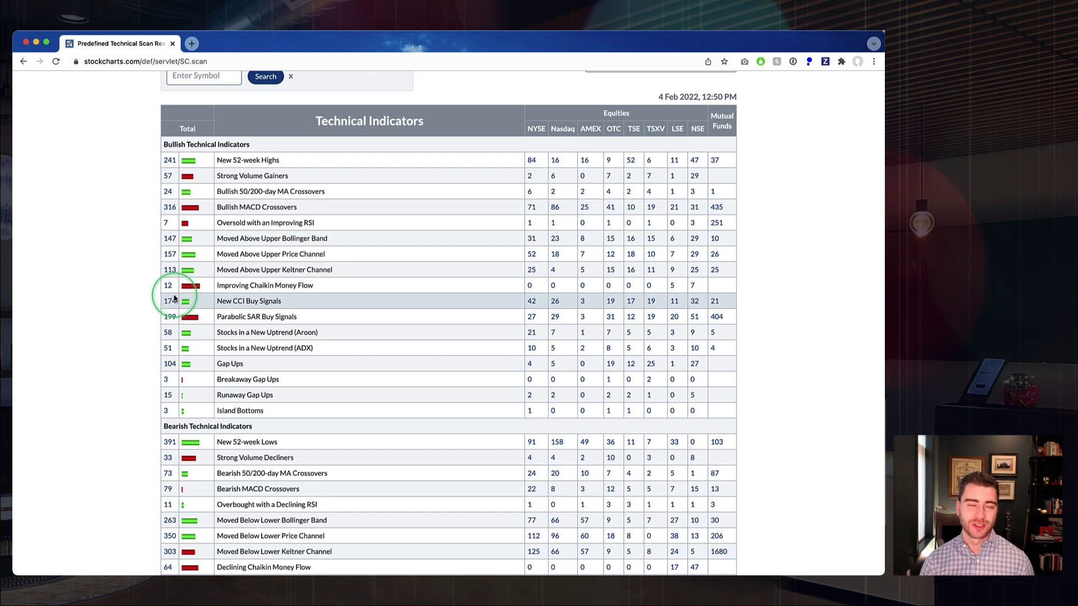
pyautogui.scroll(2, 281, 279)
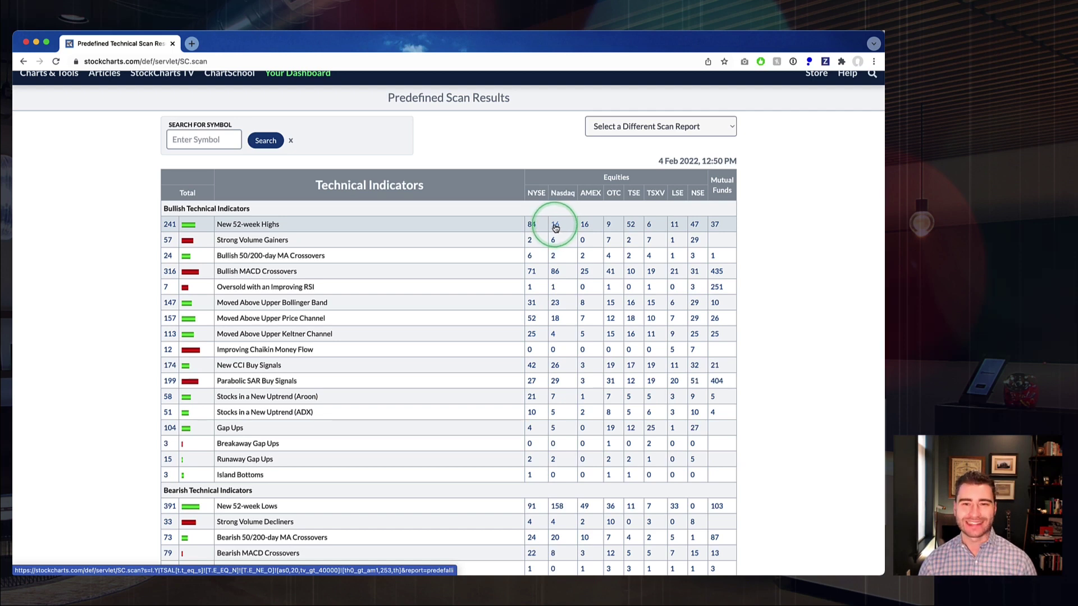
pyautogui.click(555, 225)
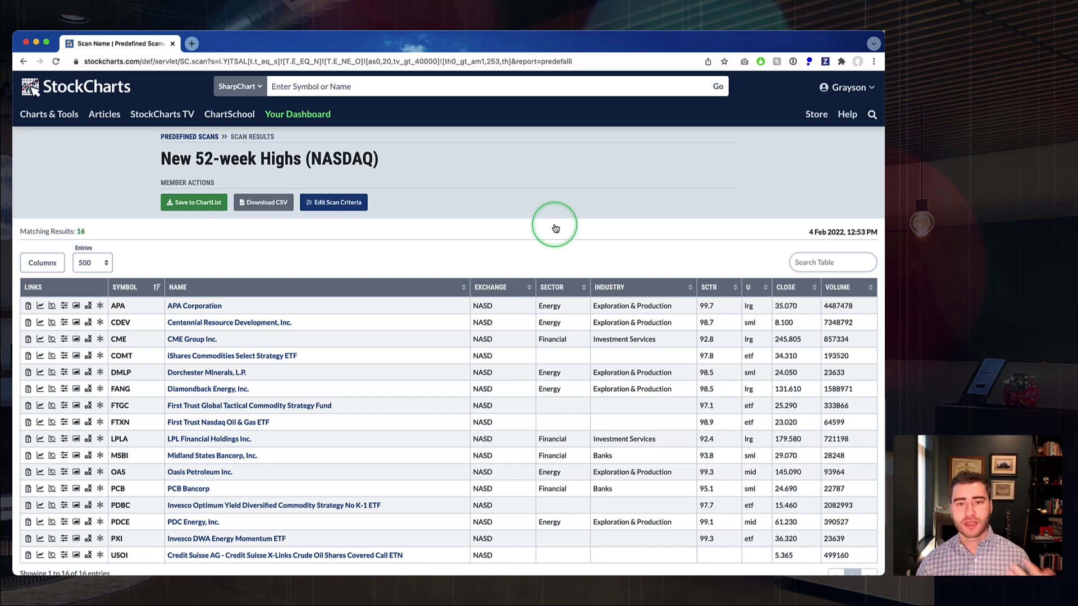
pyautogui.scroll(-1, 555, 228)
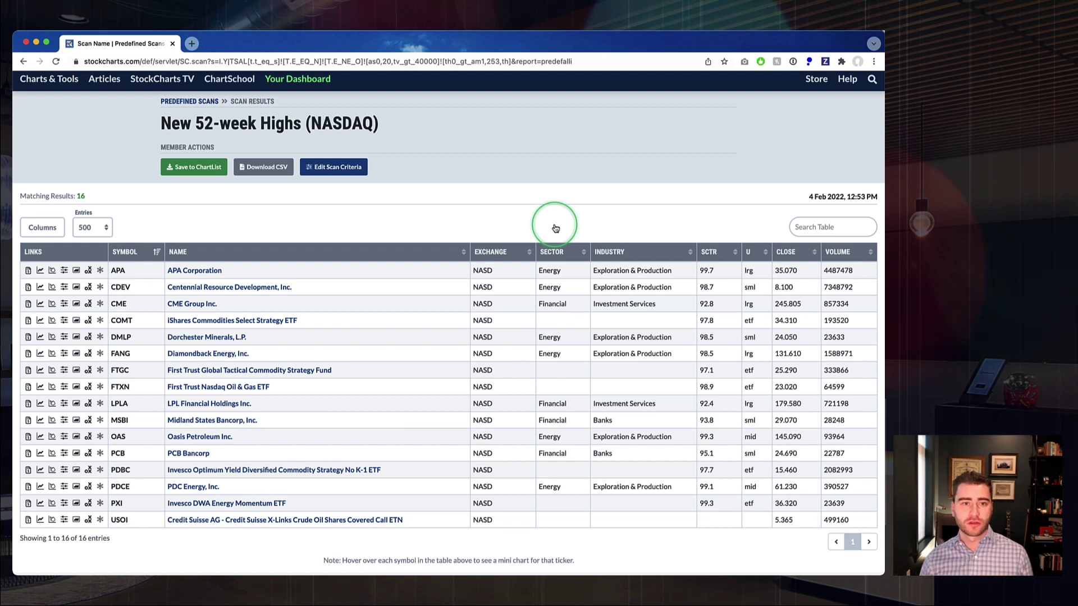
# - Return to the predefined scan results and look through the bullish and bearish technical indicator scans
pyautogui.click(24, 62)
pyautogui.scroll(-3, 308, 213)
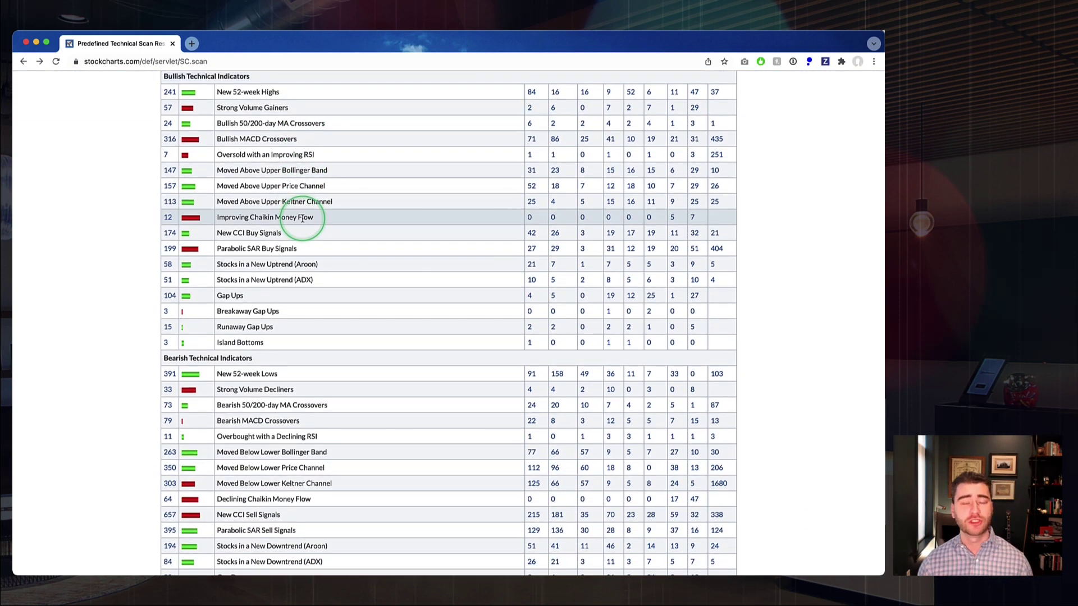
pyautogui.scroll(-4, 303, 218)
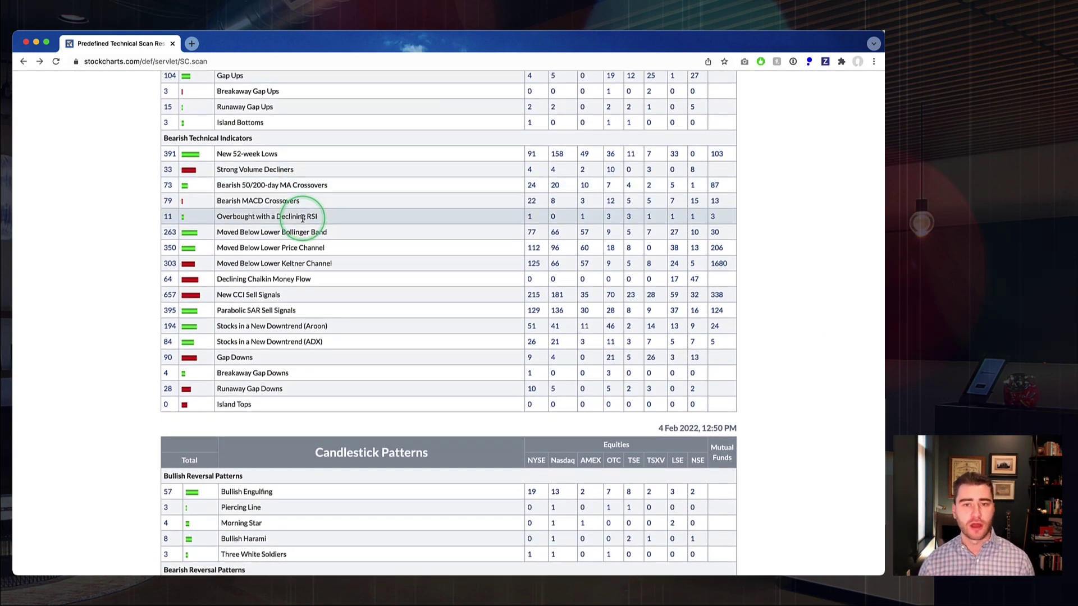
pyautogui.scroll(5, 302, 218)
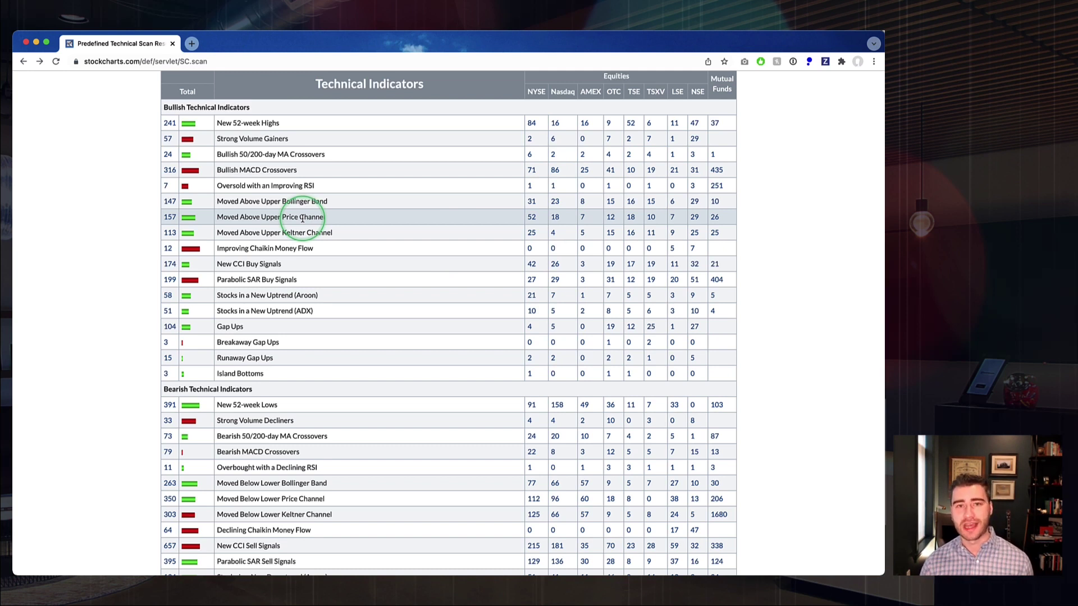
pyautogui.scroll(1, 302, 218)
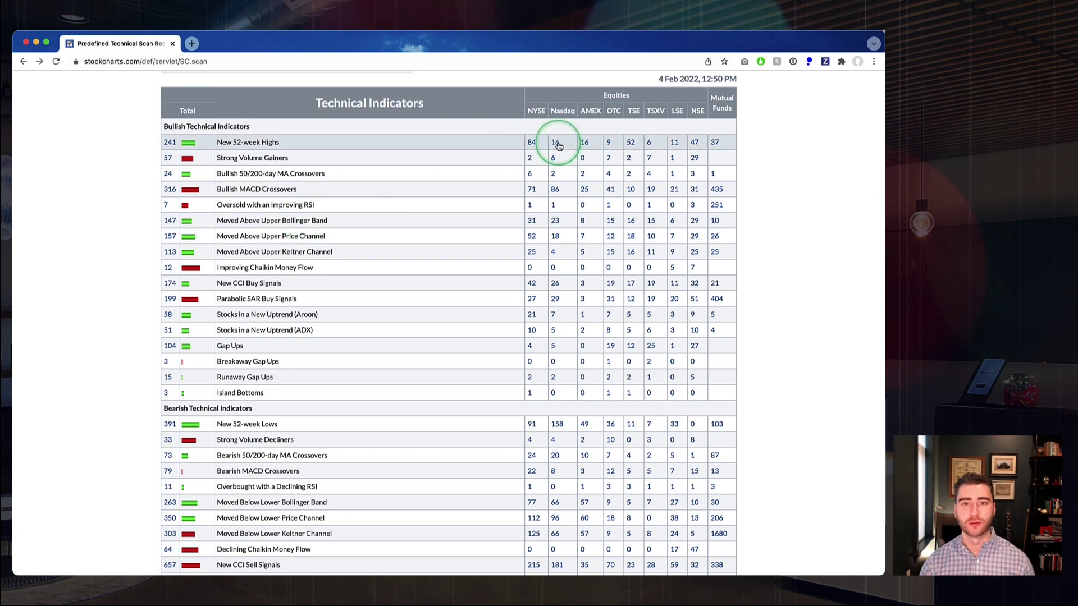
# - Open the Nasdaq results for New 52-week Highs and preview the mini charts of APA and COMT
pyautogui.click(557, 144)
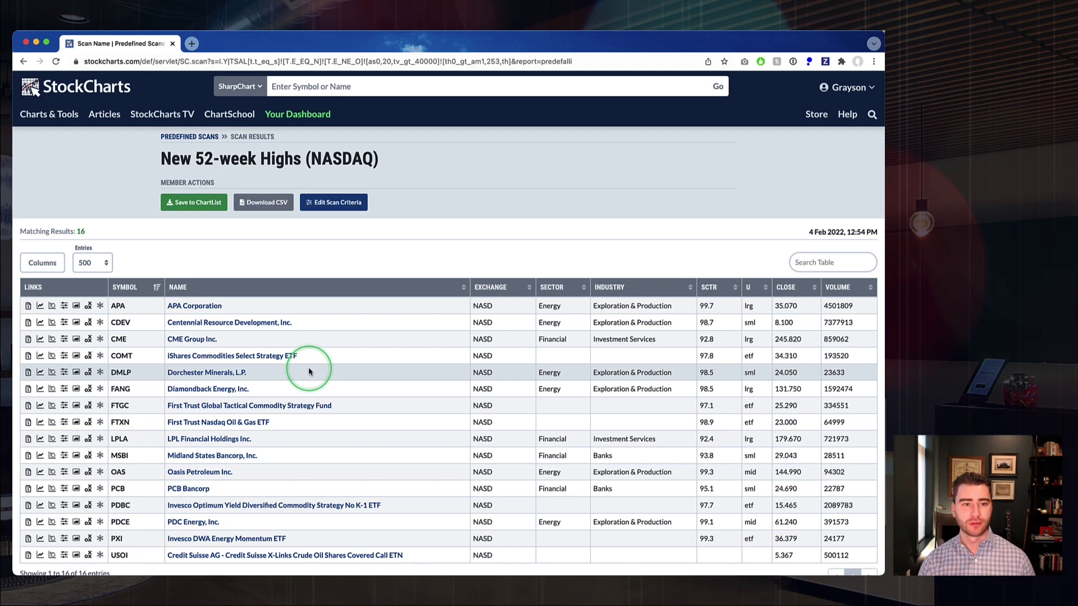
pyautogui.scroll(-3, 309, 371)
pyautogui.moveTo(119, 239)
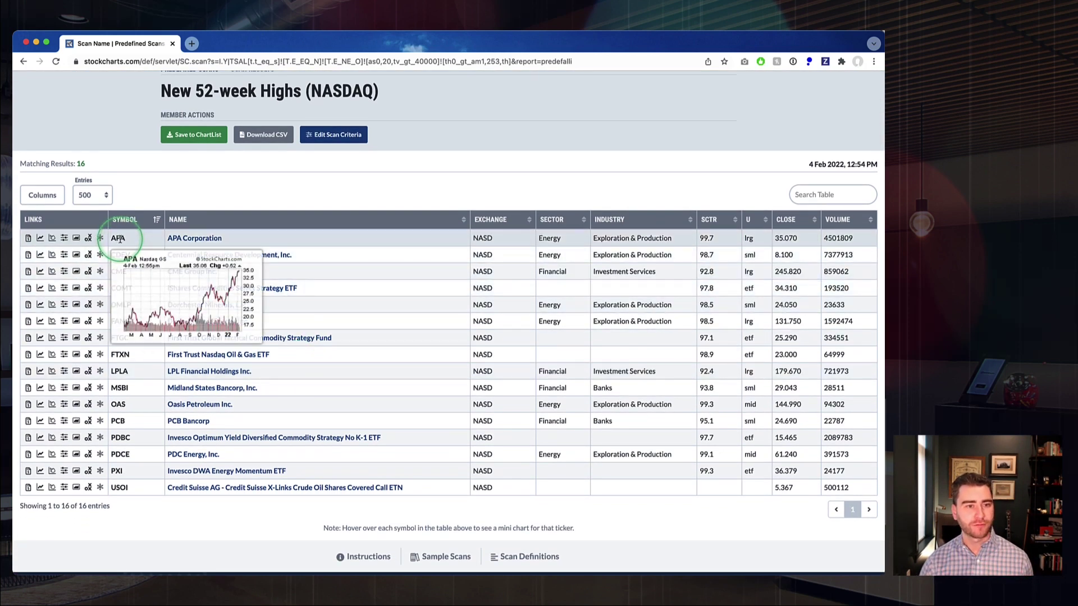
pyautogui.moveTo(120, 287)
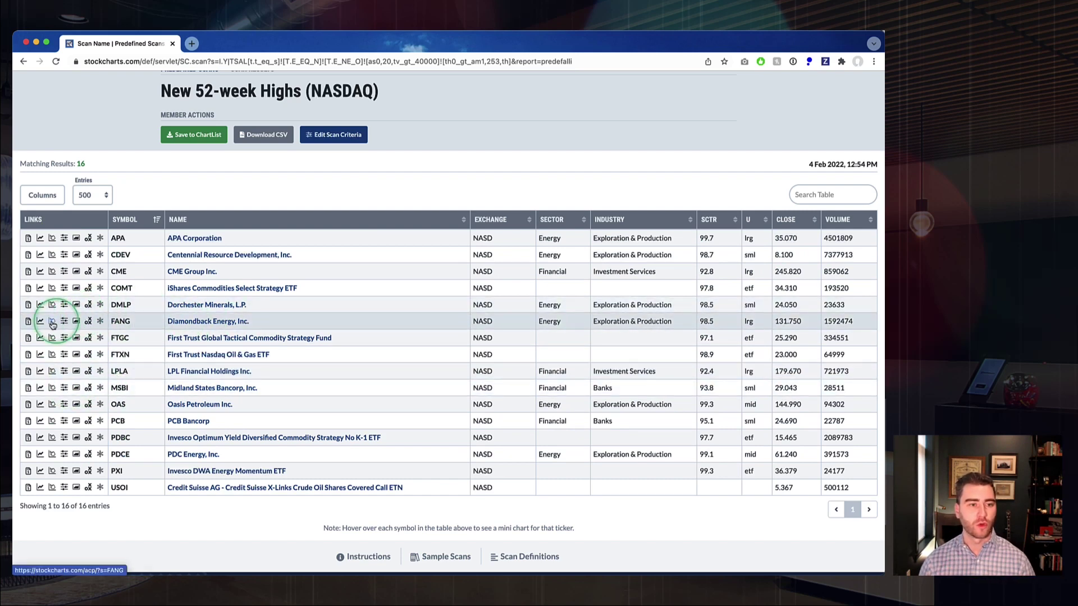
# - Compare the New List, Merge with List and Replace List options for saving the results to a ChartList, without saving
pyautogui.scroll(2, 54, 328)
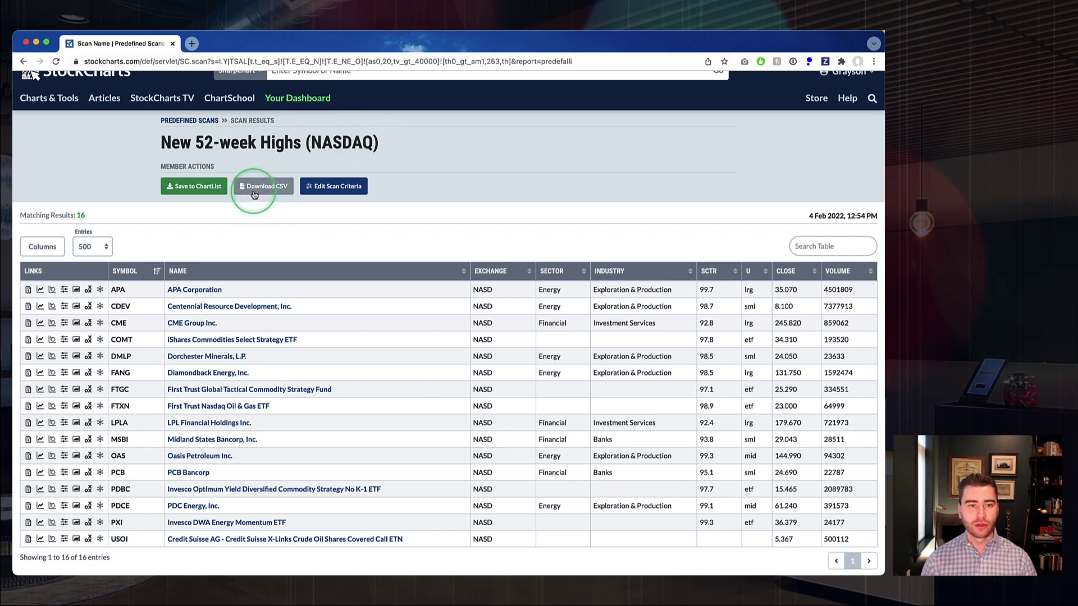
pyautogui.click(193, 188)
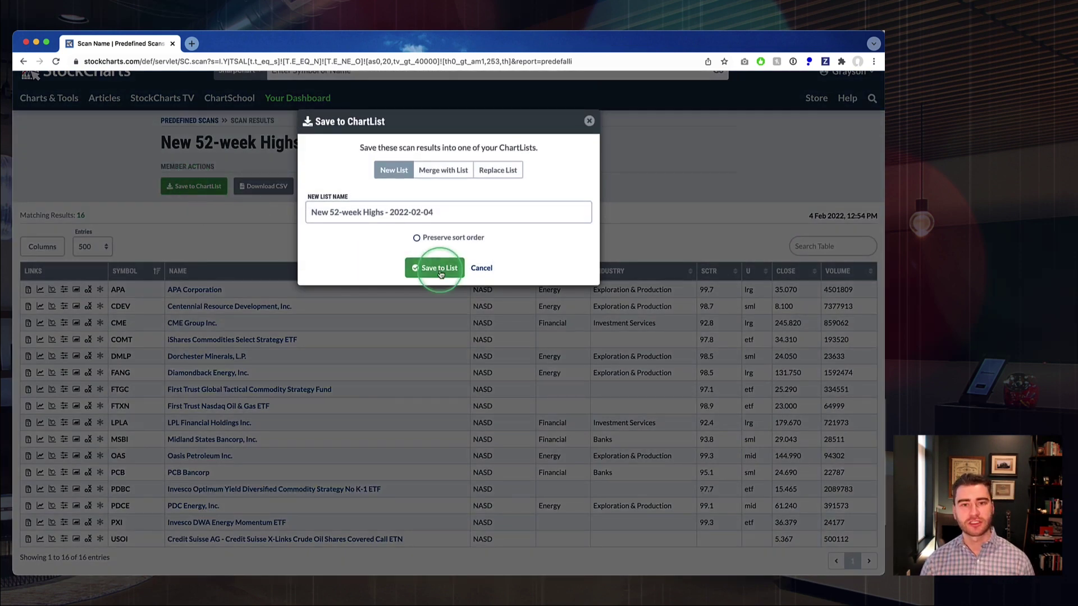
pyautogui.click(368, 212)
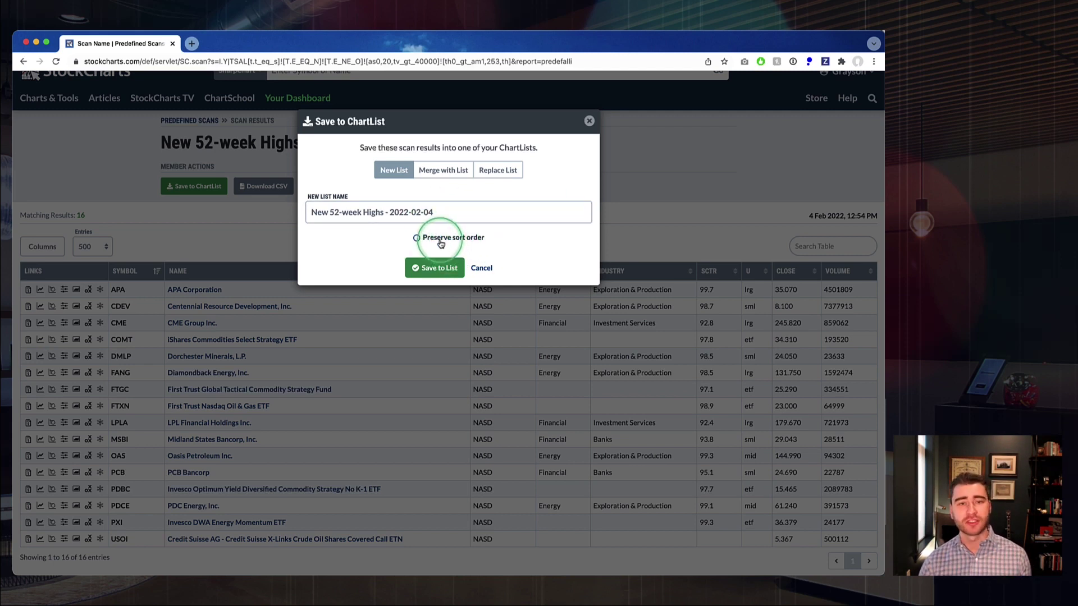
pyautogui.click(495, 170)
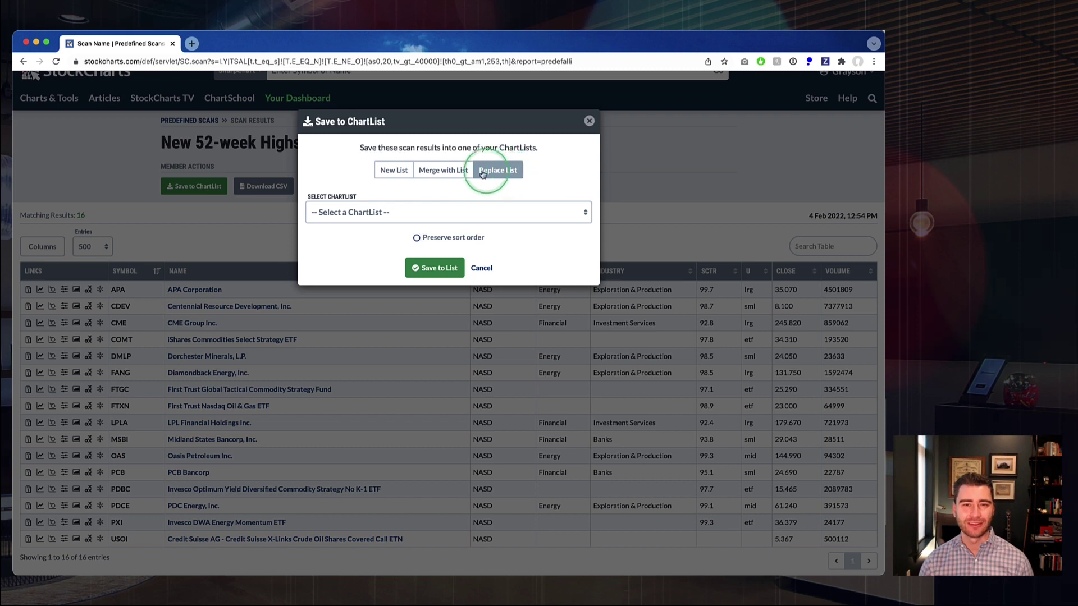
pyautogui.click(457, 172)
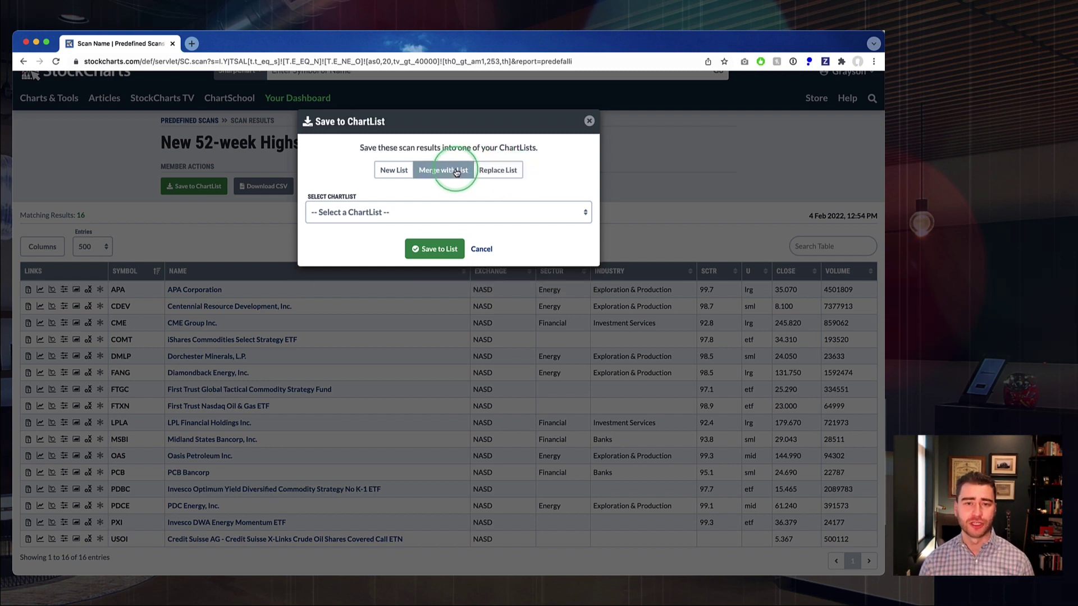
pyautogui.click(395, 169)
pyautogui.click(441, 170)
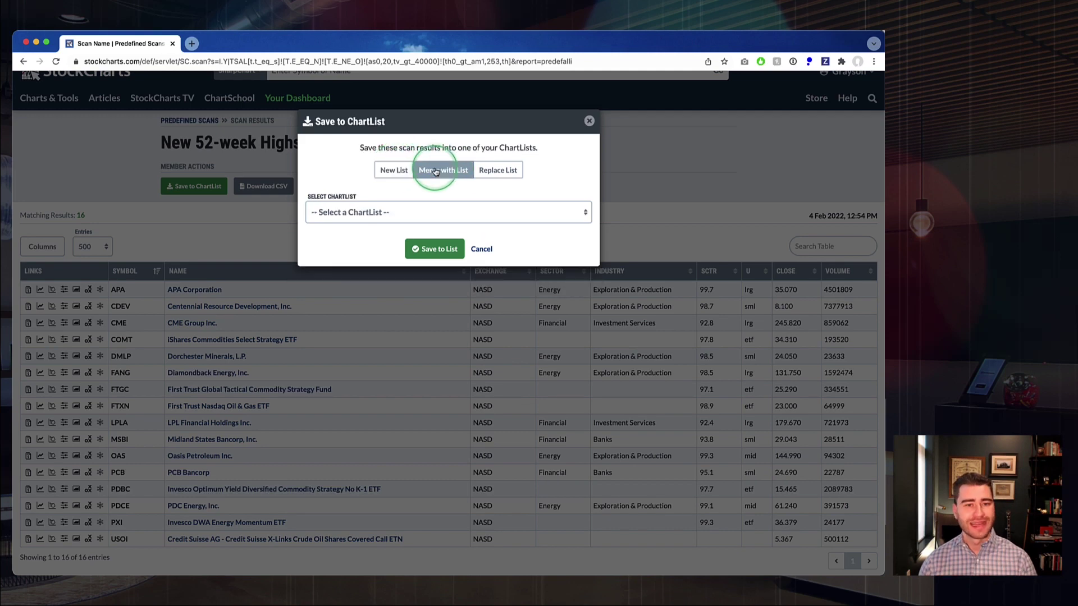
pyautogui.click(493, 178)
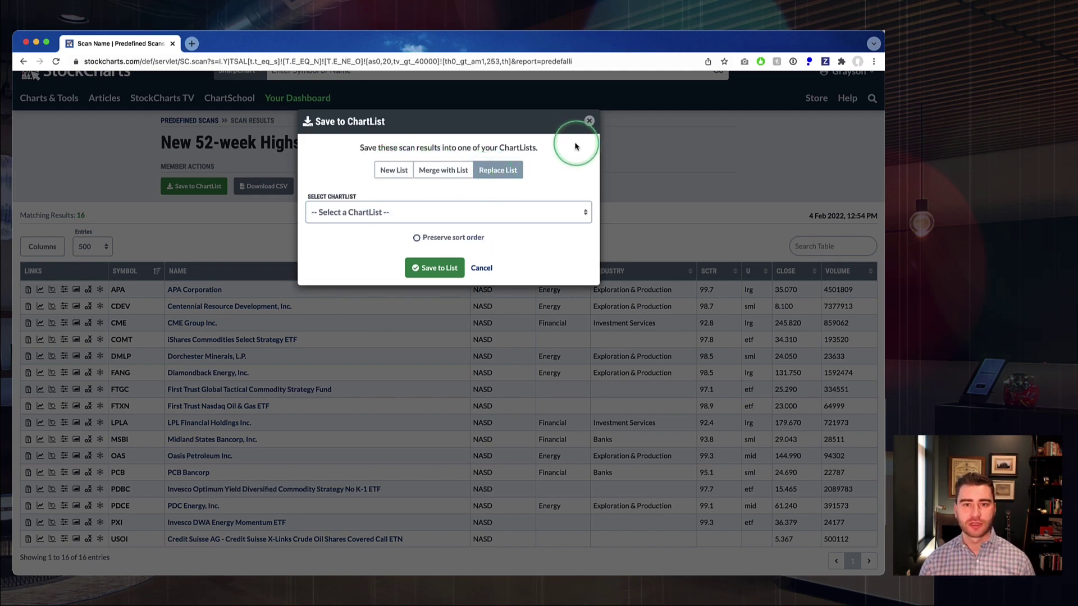
pyautogui.click(589, 121)
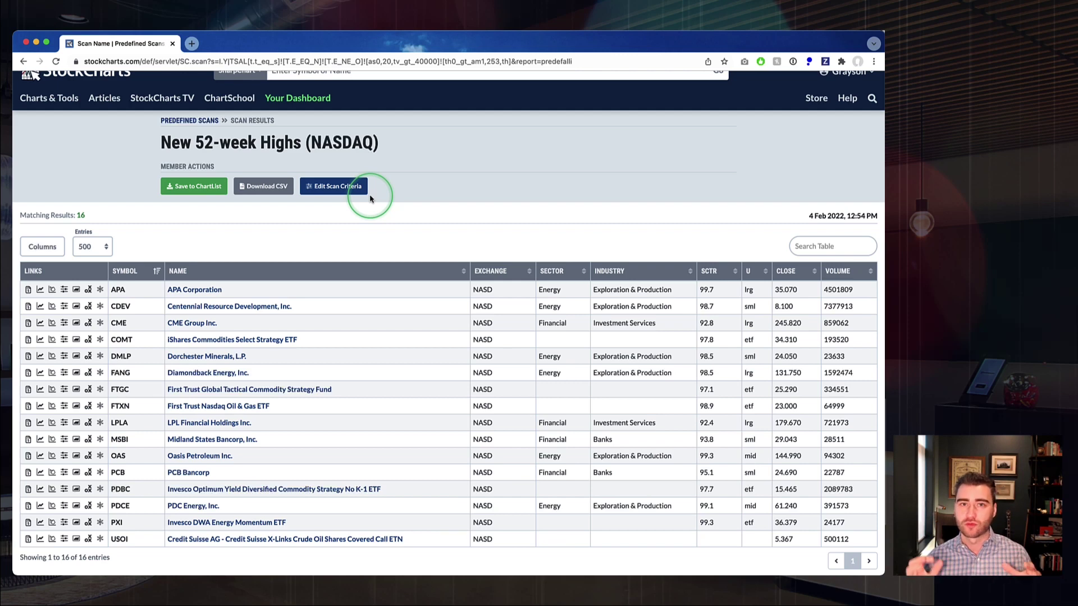
# - Load the criteria of the New 52-week Highs (NASDAQ) scan into the Scan Workbench and reformat the code
pyautogui.click(334, 187)
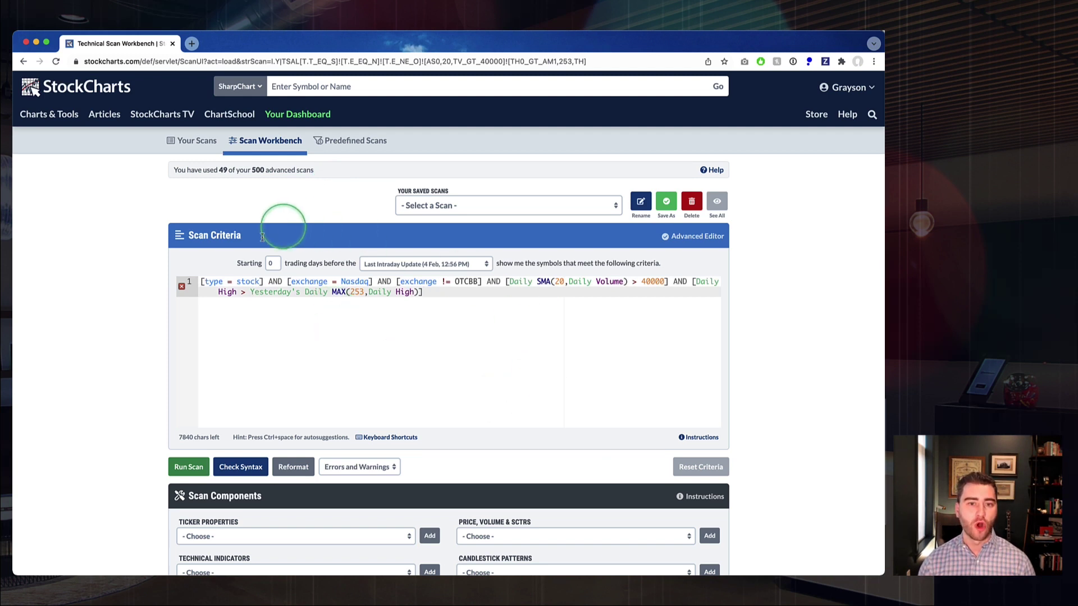
pyautogui.click(434, 357)
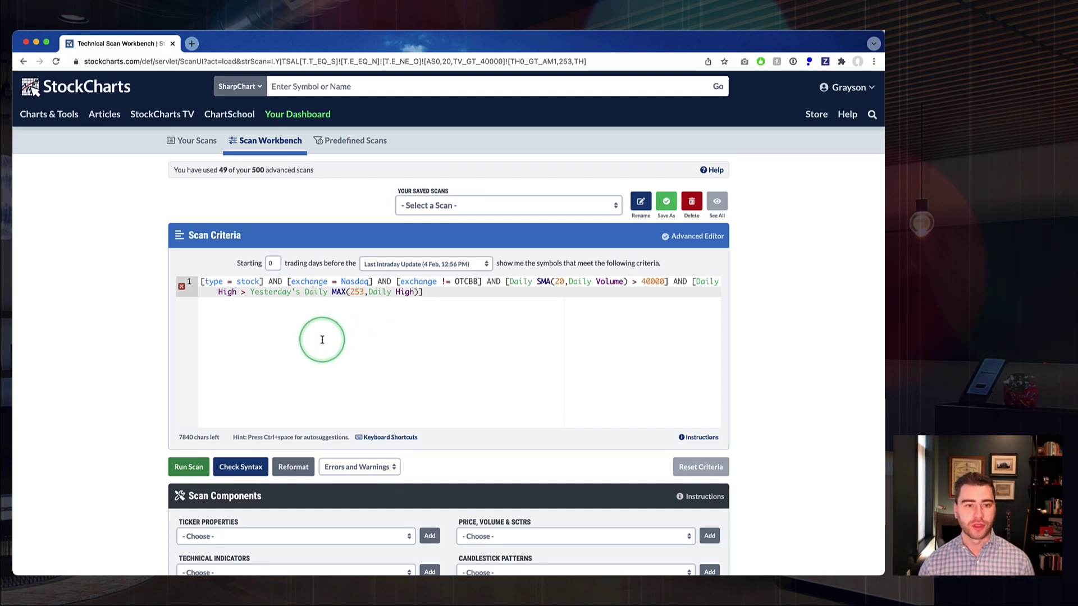
pyautogui.click(294, 466)
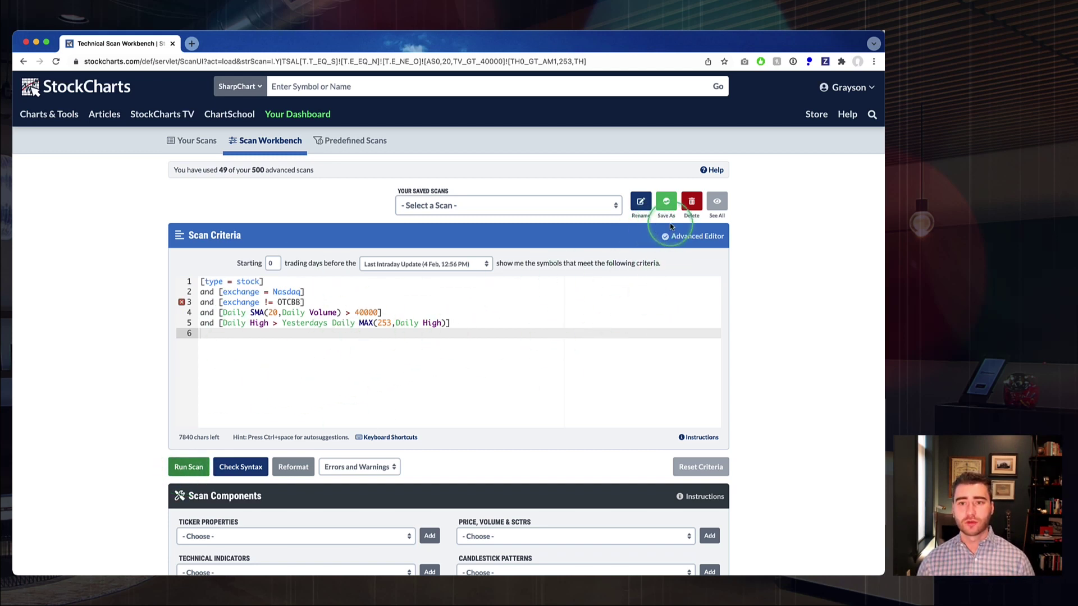
# - Save the scan criteria as a new advanced scan named "New Custom Highs Scan"
pyautogui.click(666, 201)
pyautogui.moveTo(340, 173); pyautogui.dragTo(294, 180)
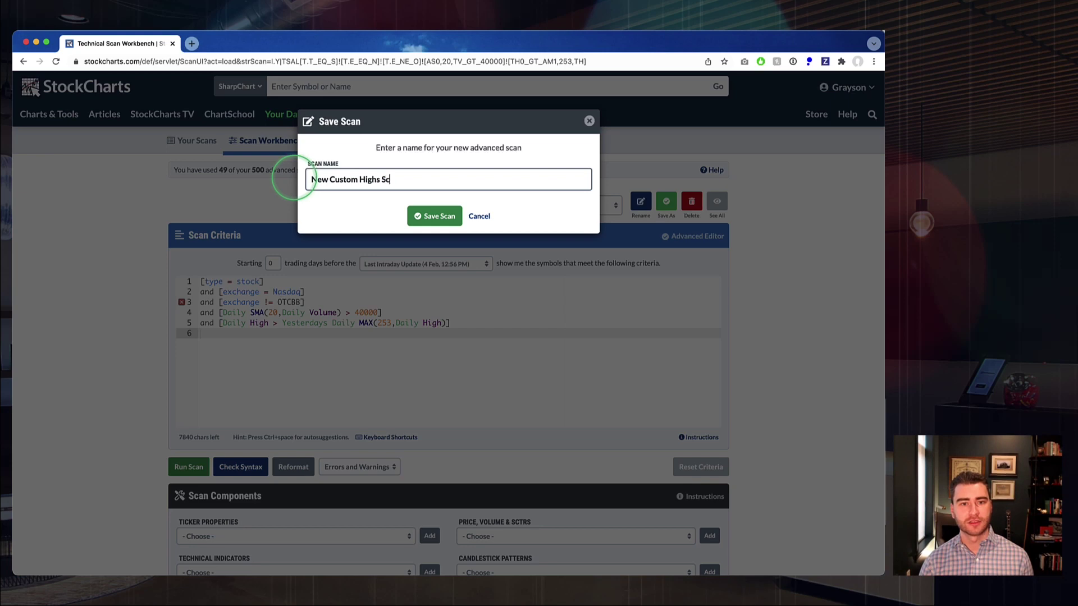
pyautogui.write('New Custom Highs Scan')
pyautogui.click(435, 216)
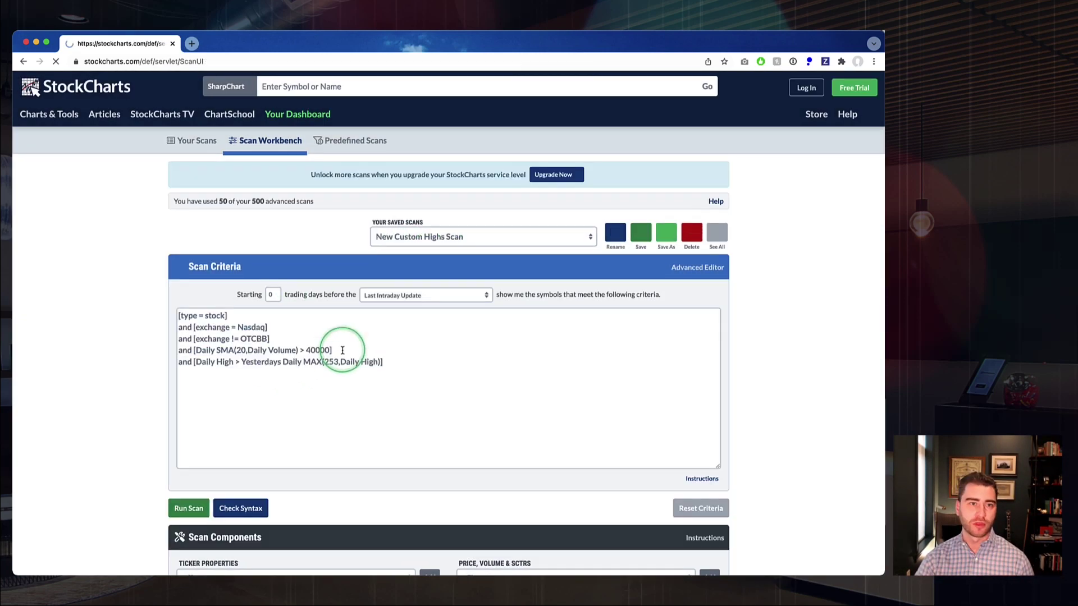
pyautogui.click(342, 350)
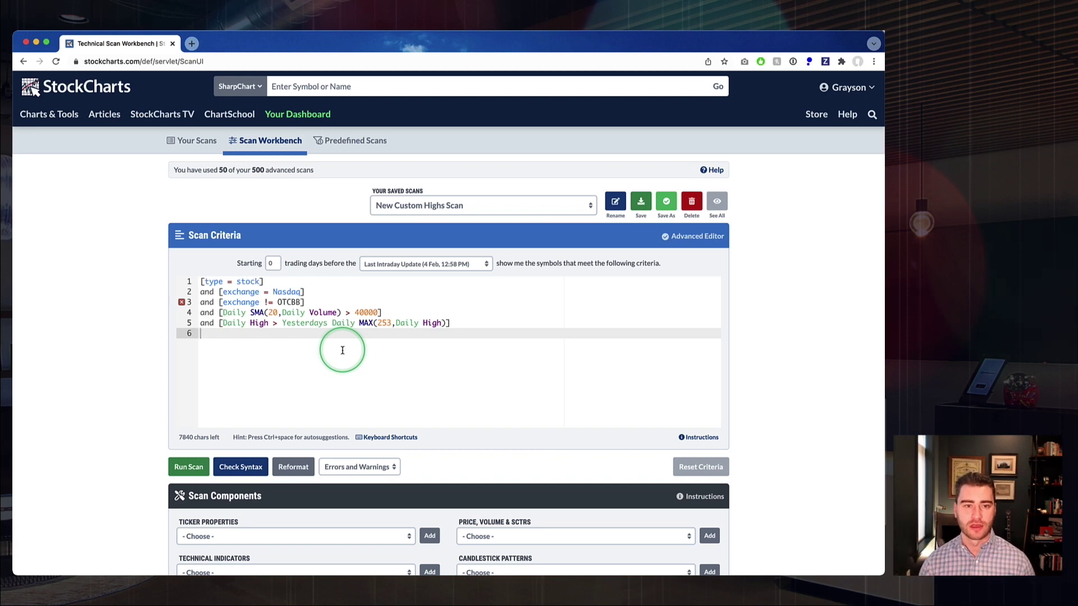
# - Go back to the predefined scans and look through the technical indicator scans for another one to customize
pyautogui.click(340, 144)
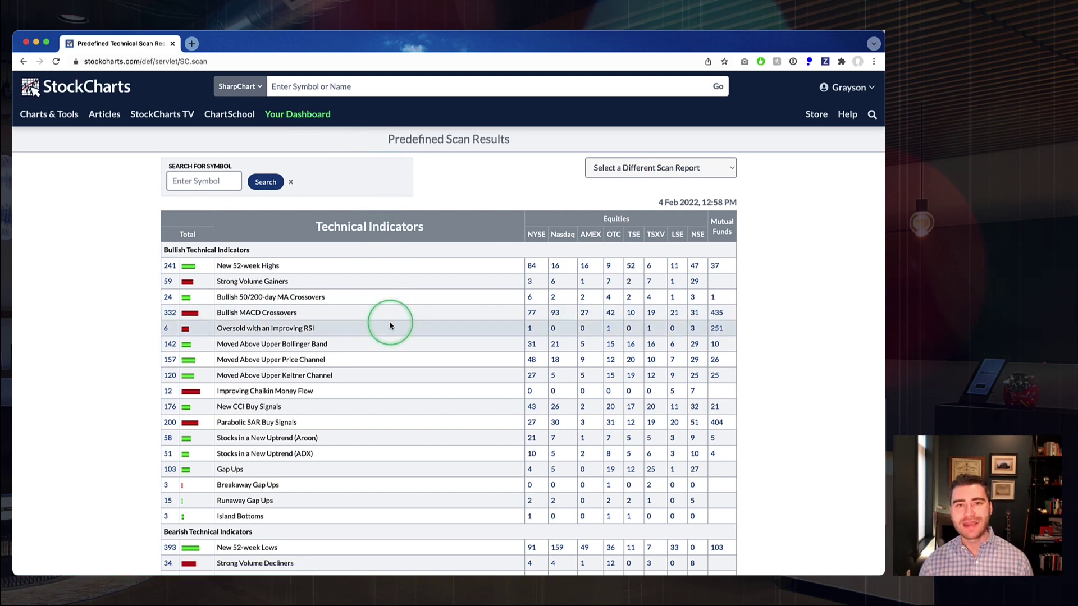
pyautogui.scroll(-5, 390, 325)
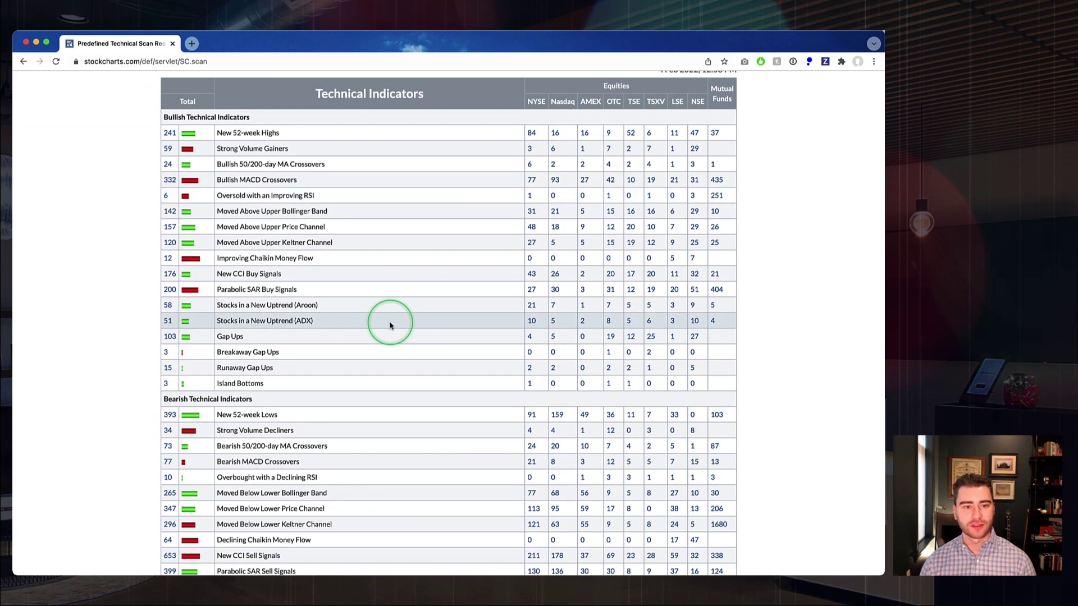
pyautogui.scroll(-5, 390, 325)
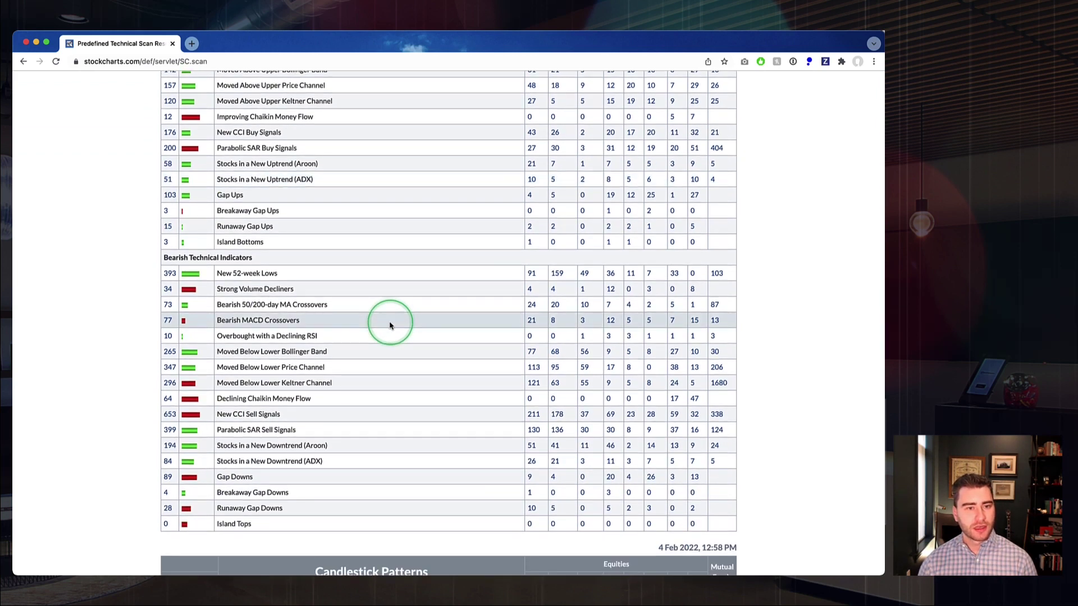
pyautogui.scroll(4, 390, 326)
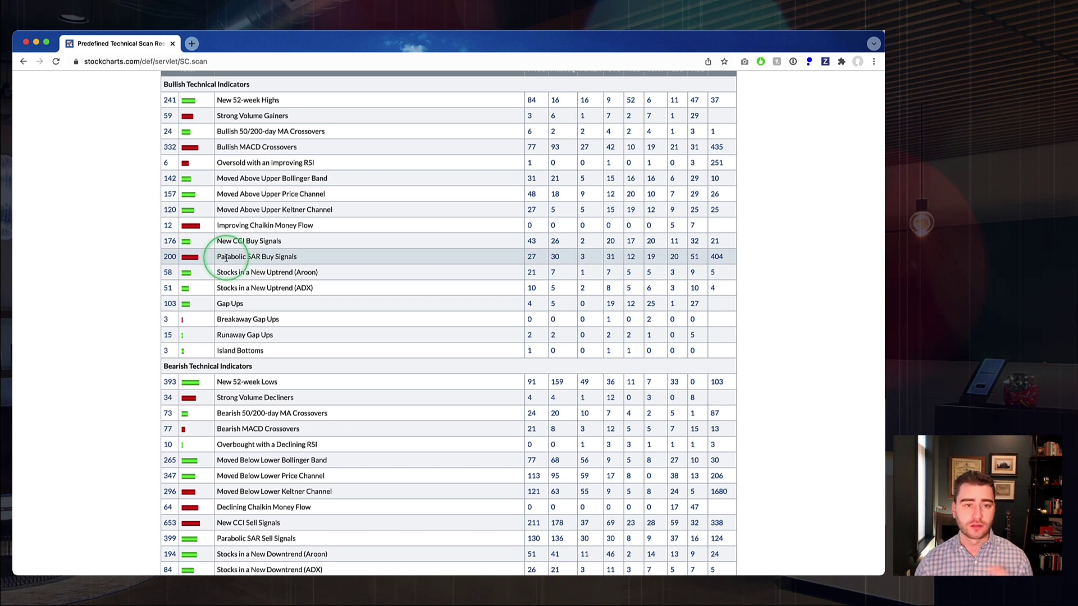
# - Open the Nasdaq results for Parabolic SAR Buy Signals and load that scan's criteria into the Scan Workbench
pyautogui.click(555, 259)
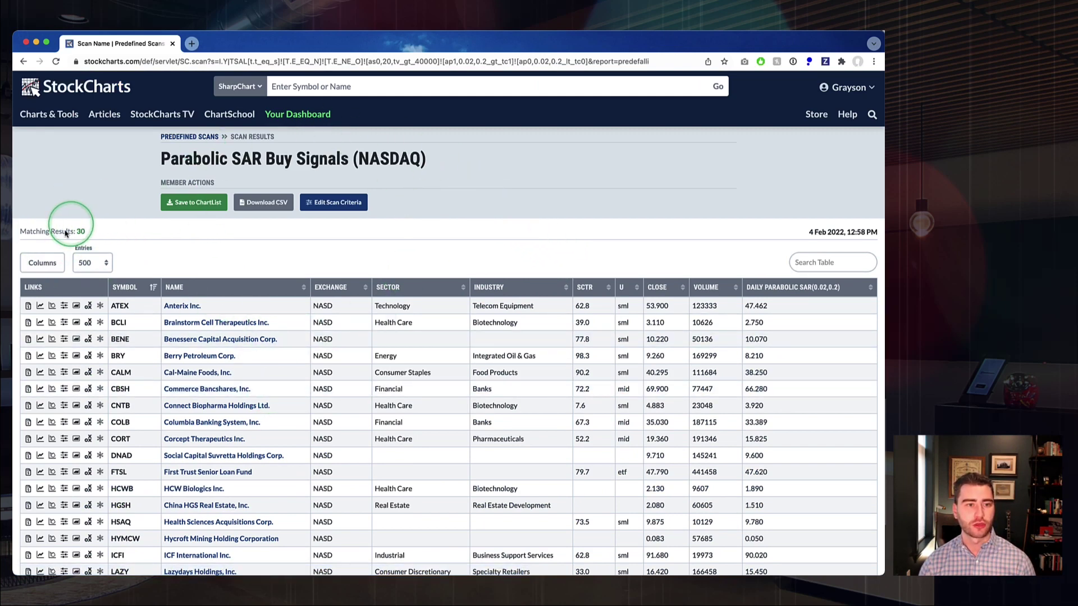
pyautogui.click(332, 202)
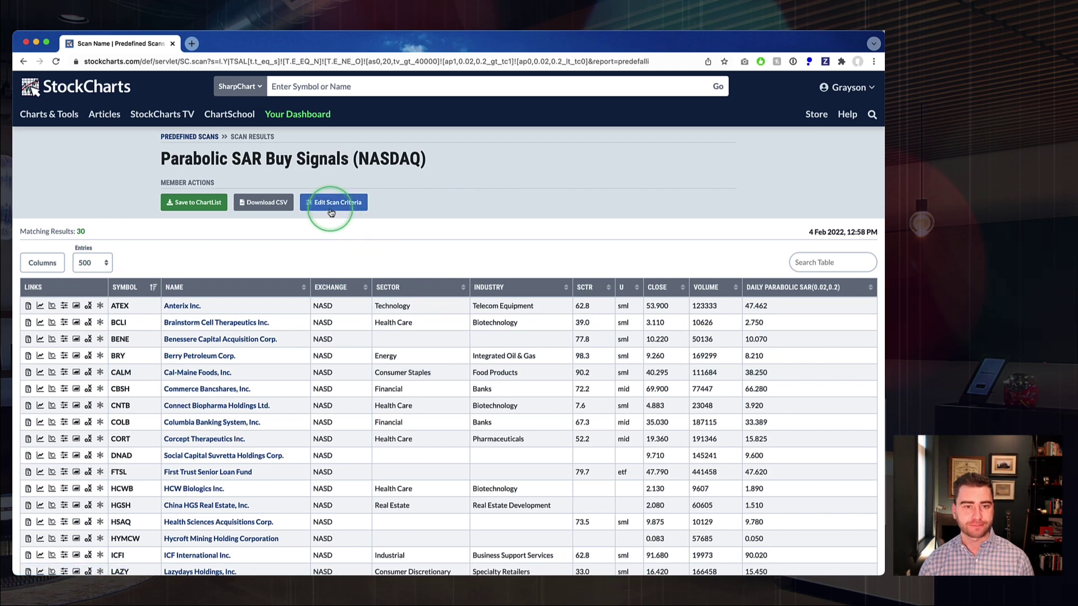
pyautogui.click(304, 388)
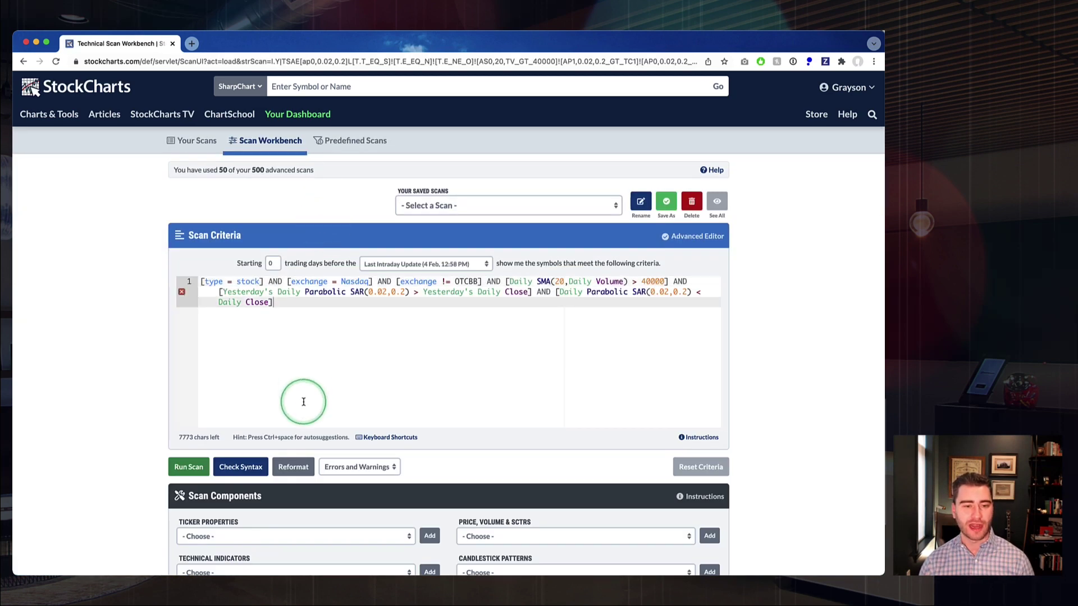
# - Reformat the Parabolic SAR scan code so that each condition sits on its own line
pyautogui.click(290, 472)
pyautogui.click(233, 377)
pyautogui.click(371, 362)
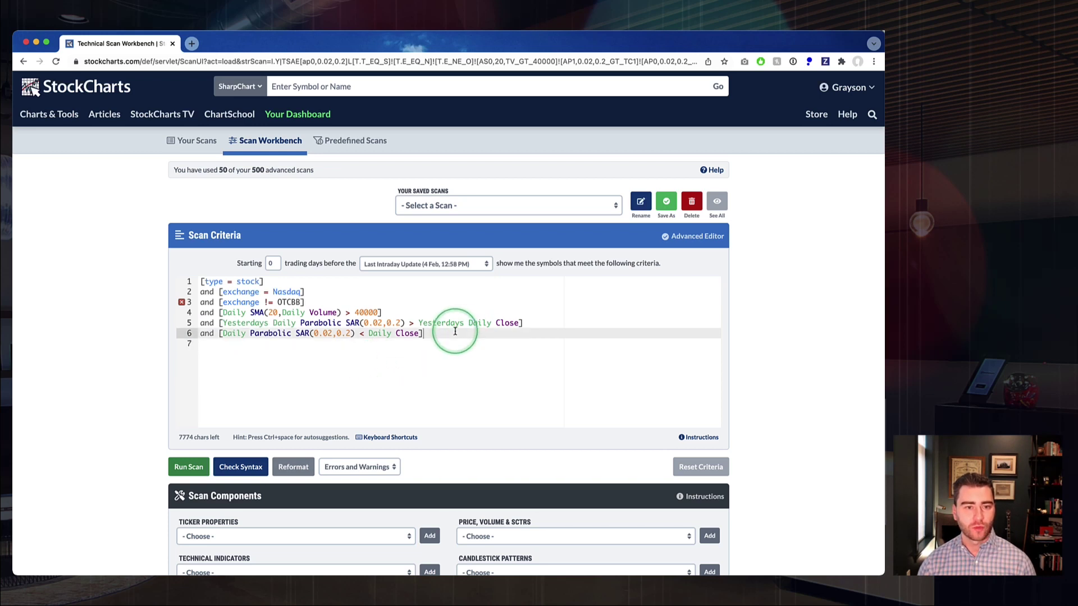
# - Select and copy the two Parabolic SAR(0.02,0.2) conditions on the last two lines of the scan criteria
pyautogui.moveTo(452, 330); pyautogui.dragTo(337, 320)
pyautogui.click(286, 333)
pyautogui.click(190, 323)
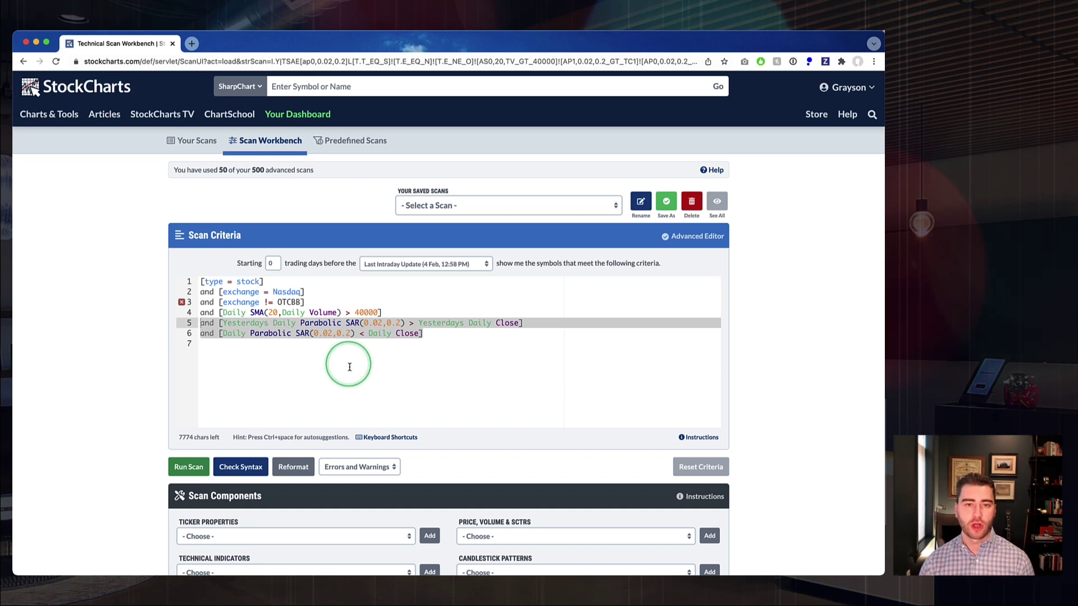
pyautogui.click(444, 334)
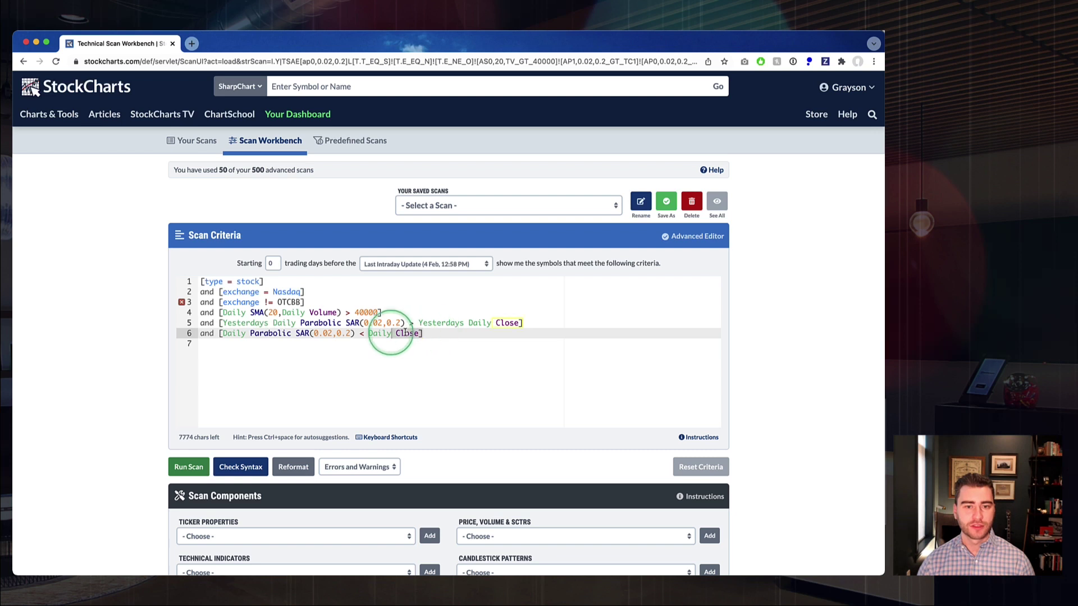
pyautogui.click(194, 324)
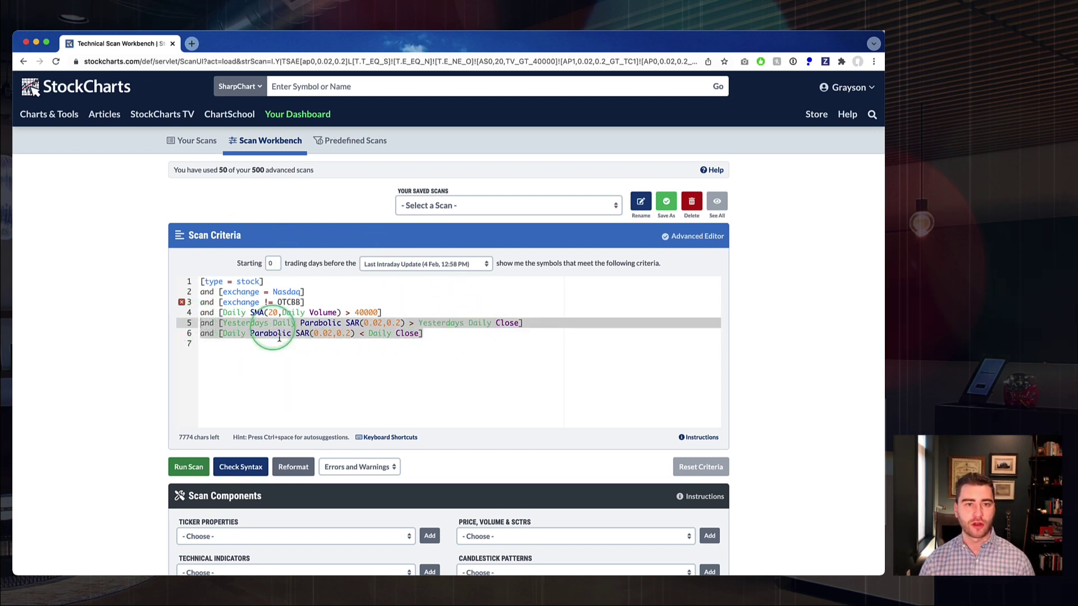
# - Load the saved "New Custom Highs Scan" and append the two copied Parabolic SAR(0.02,0.2) conditions below its existing criteria
pyautogui.click(426, 206)
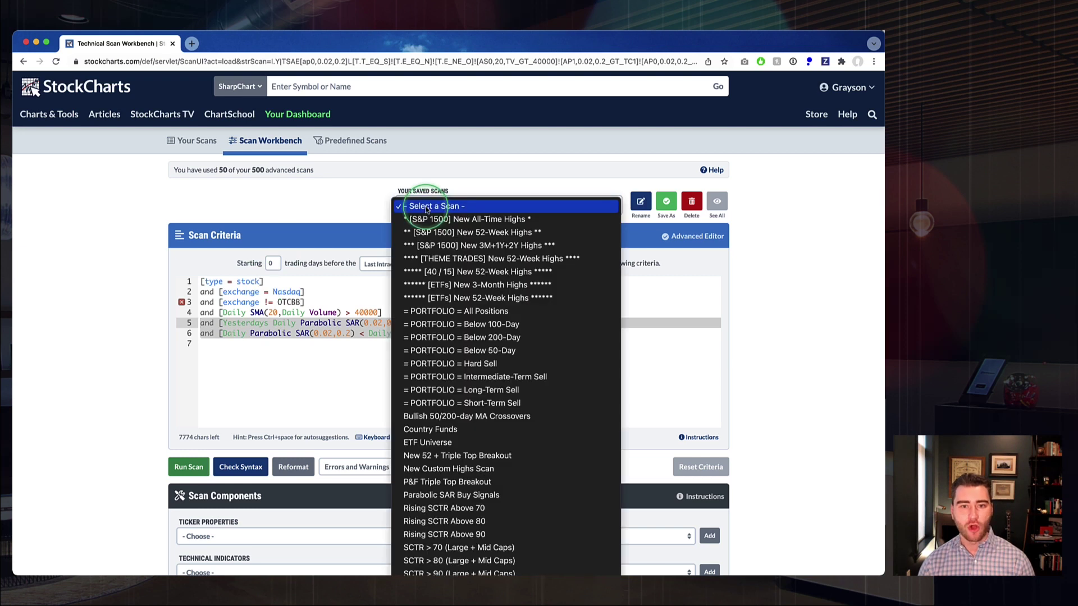
pyautogui.scroll(-3, 460, 247)
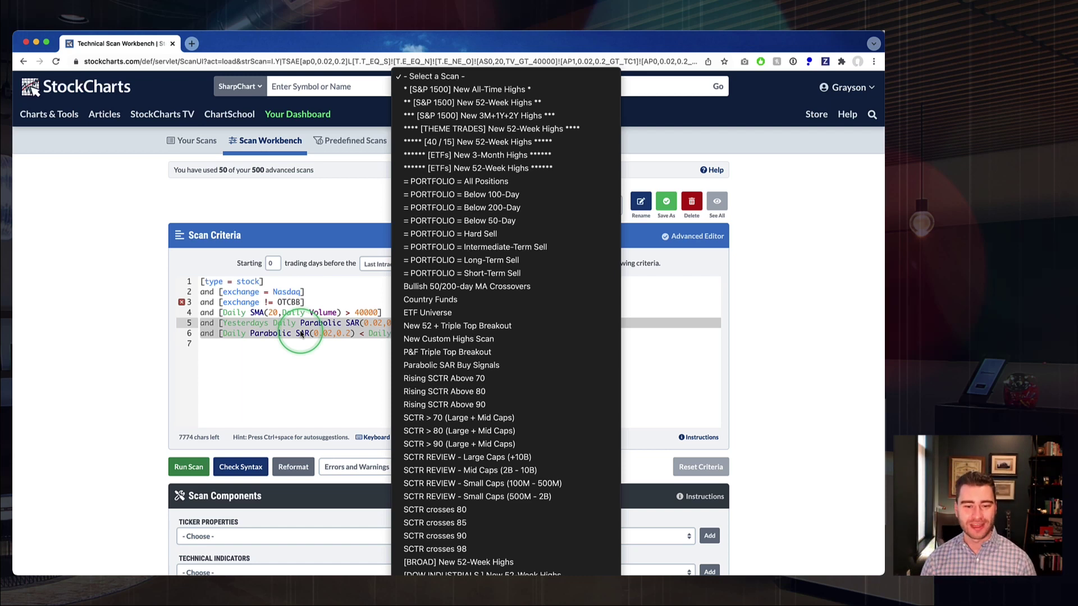
pyautogui.click(436, 339)
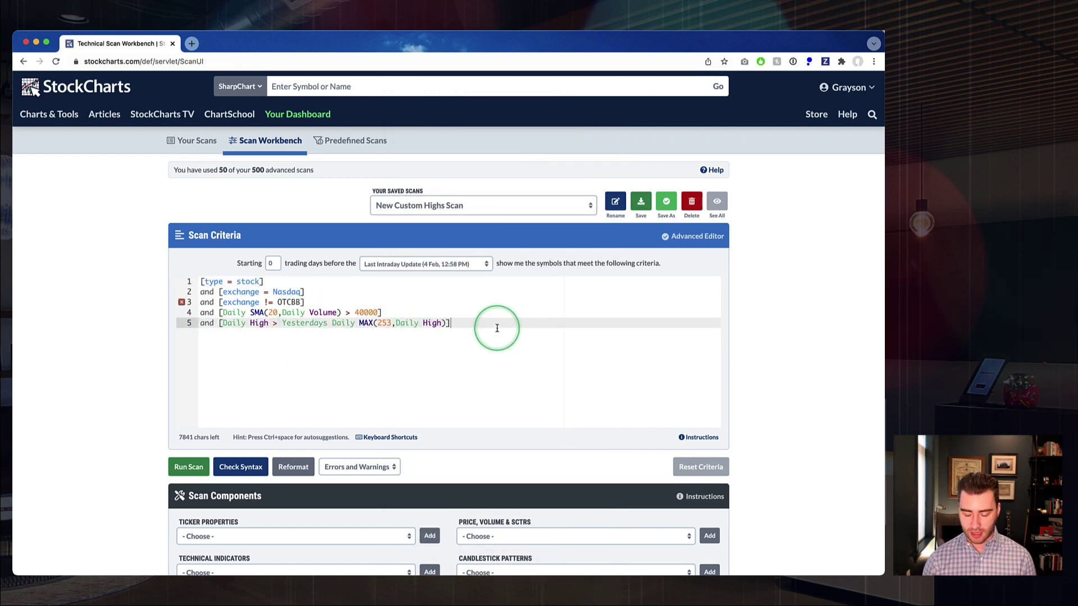
pyautogui.press('Return')
pyautogui.write('and [Yesterdays Daily Parabolic SAR(0.02,0.2) > Yesterdays Daily Close] and [Daily Parabolic SAR(0.02,0.2) < Daily Close]')
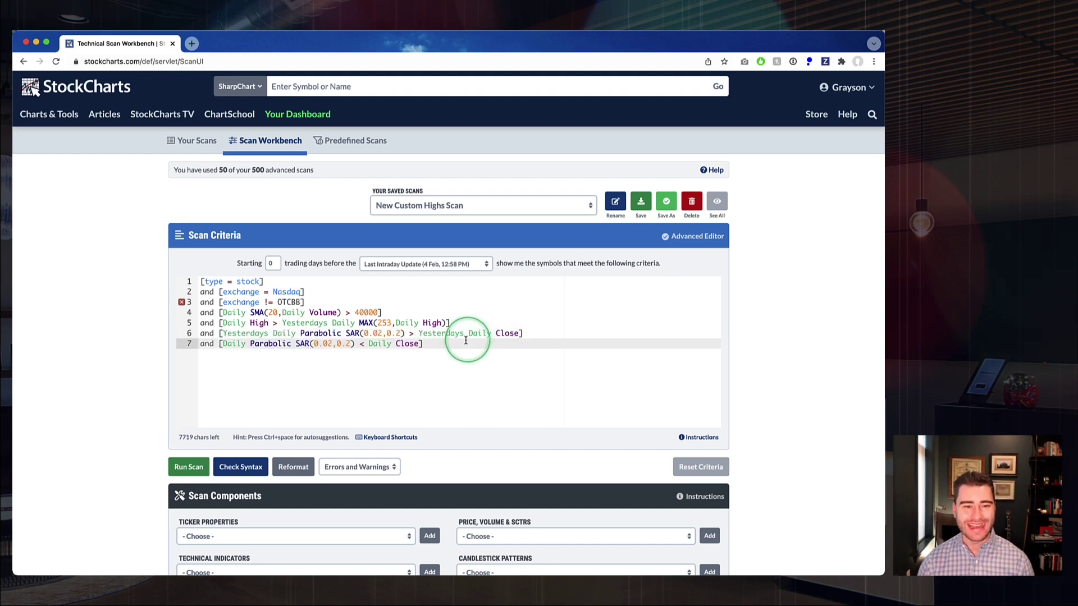
# - Save the changes to "New Custom Highs Scan", run it to check the results, and return to the Scan Workbench
pyautogui.click(641, 200)
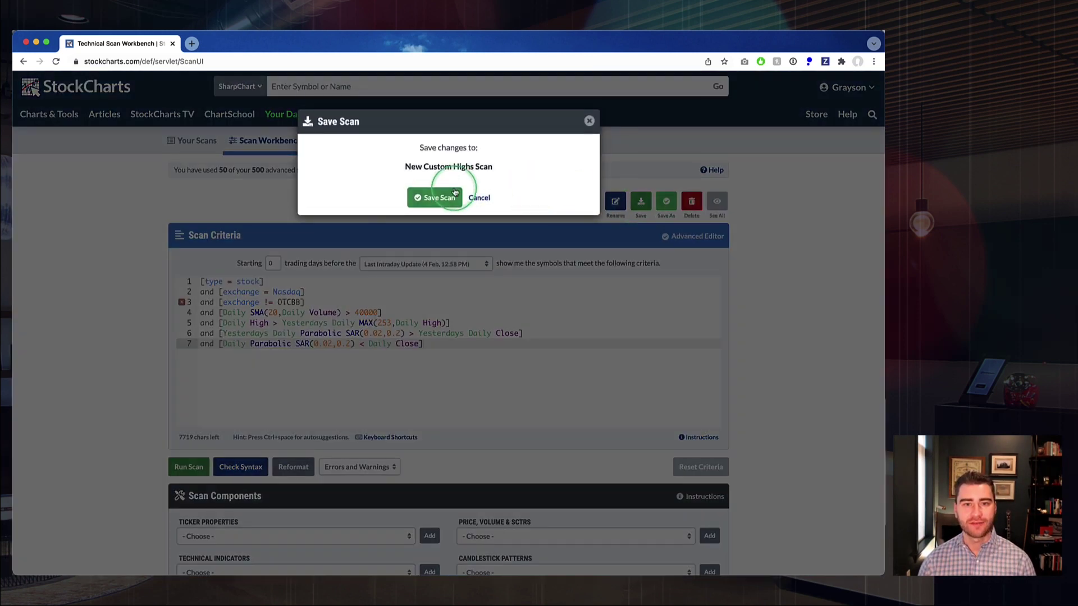
pyautogui.click(429, 198)
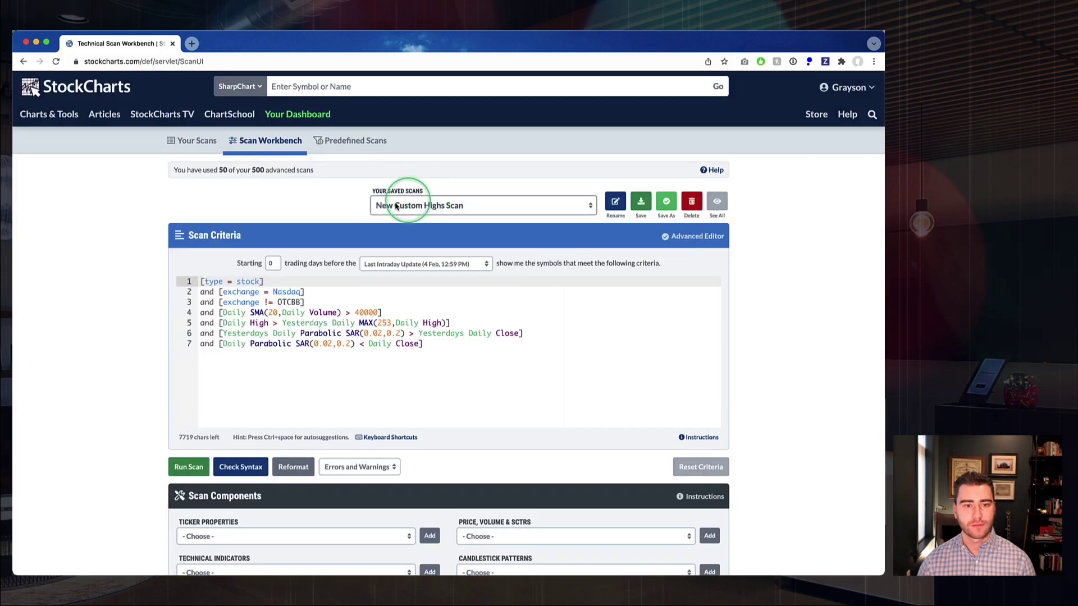
pyautogui.click(188, 468)
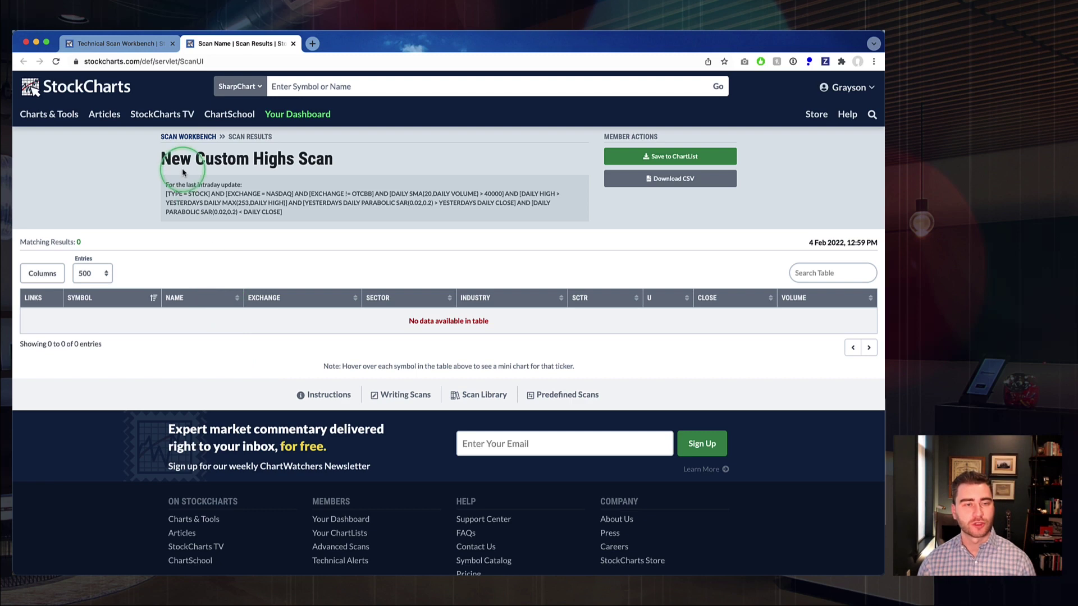
pyautogui.click(115, 44)
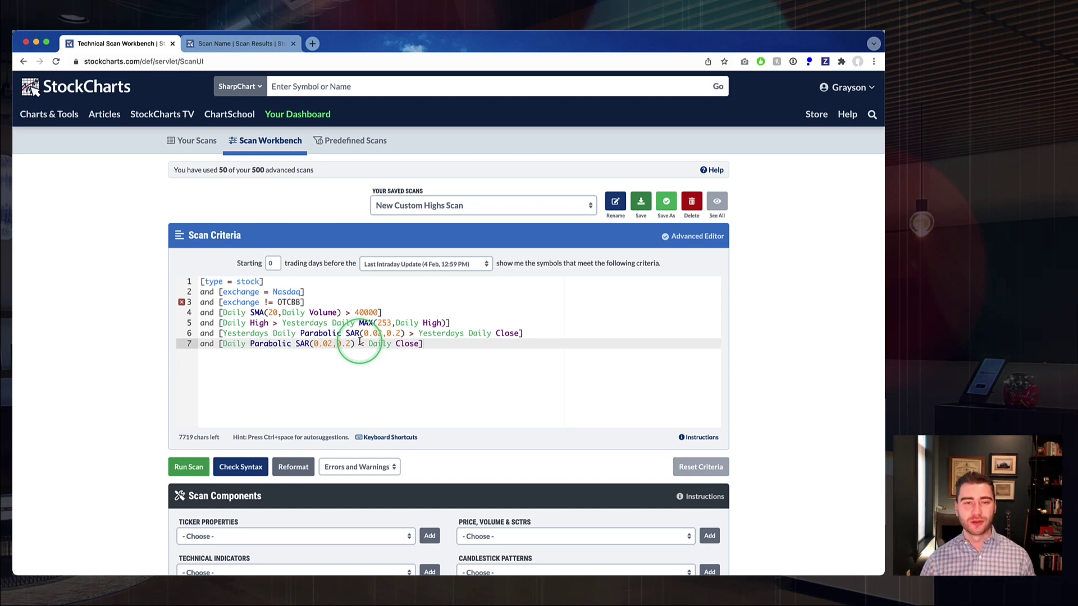
# - Look through the predefined technical indicator, candlestick and P&F pattern scans, and open the Nasdaq results for New 52-week Highs
pyautogui.click(345, 142)
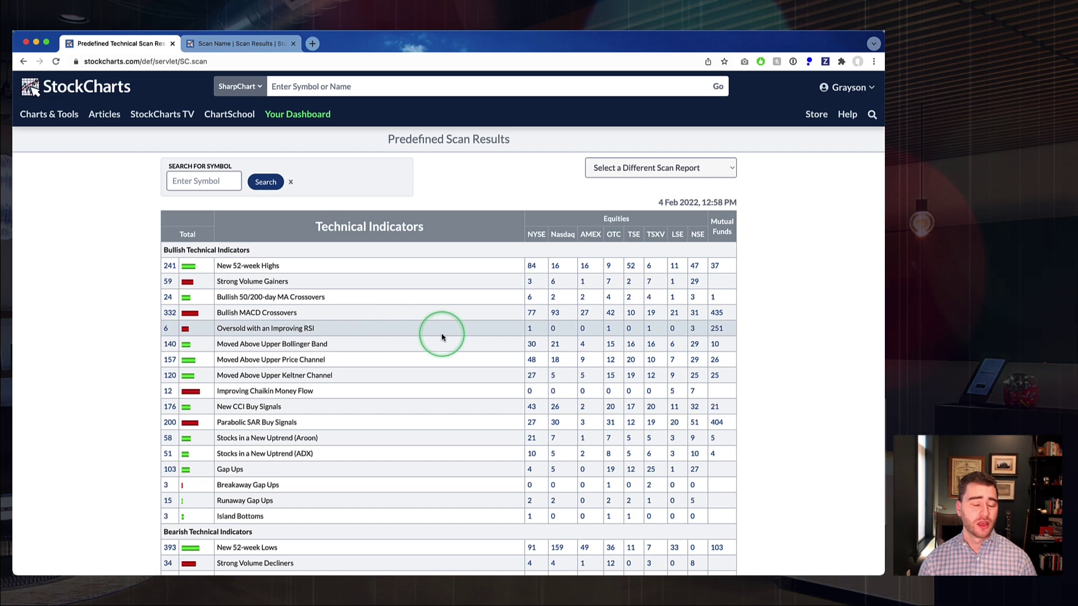
pyautogui.scroll(-3, 442, 337)
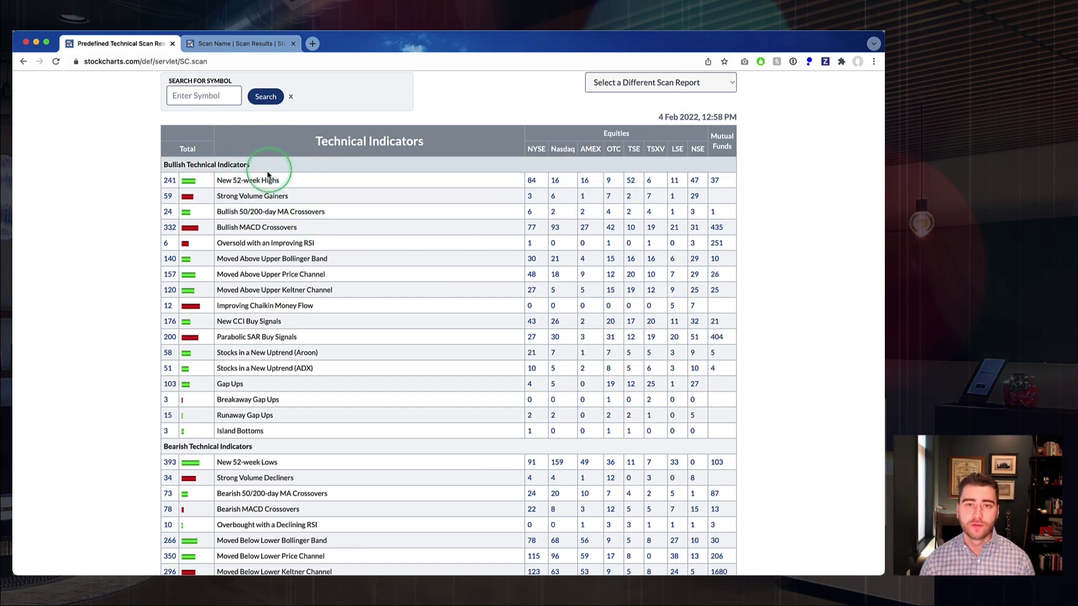
pyautogui.scroll(-8, 265, 190)
pyautogui.scroll(-15, 264, 190)
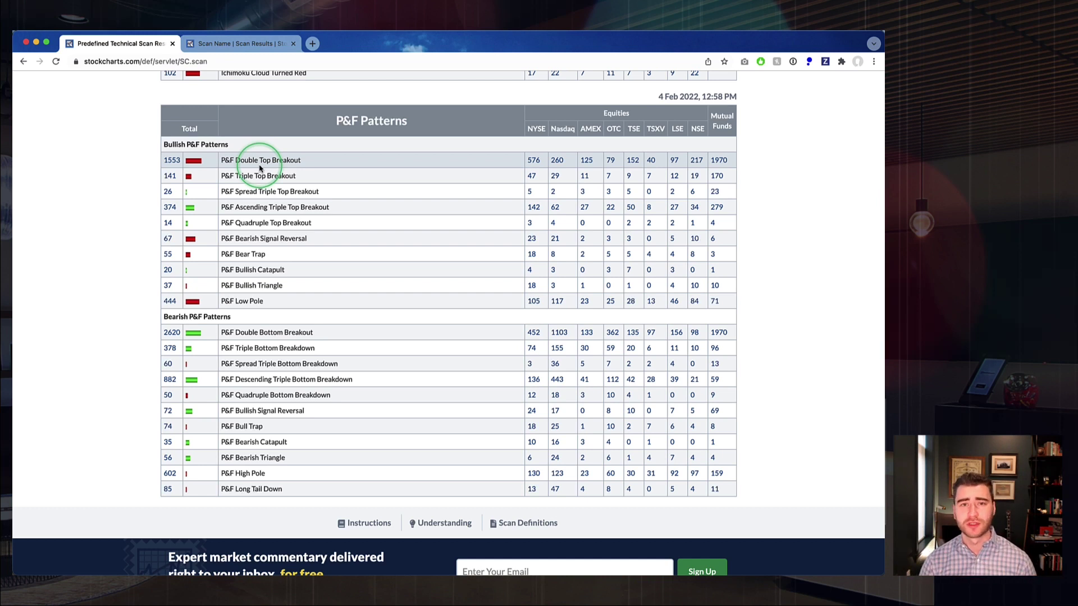
pyautogui.scroll(-3, 259, 168)
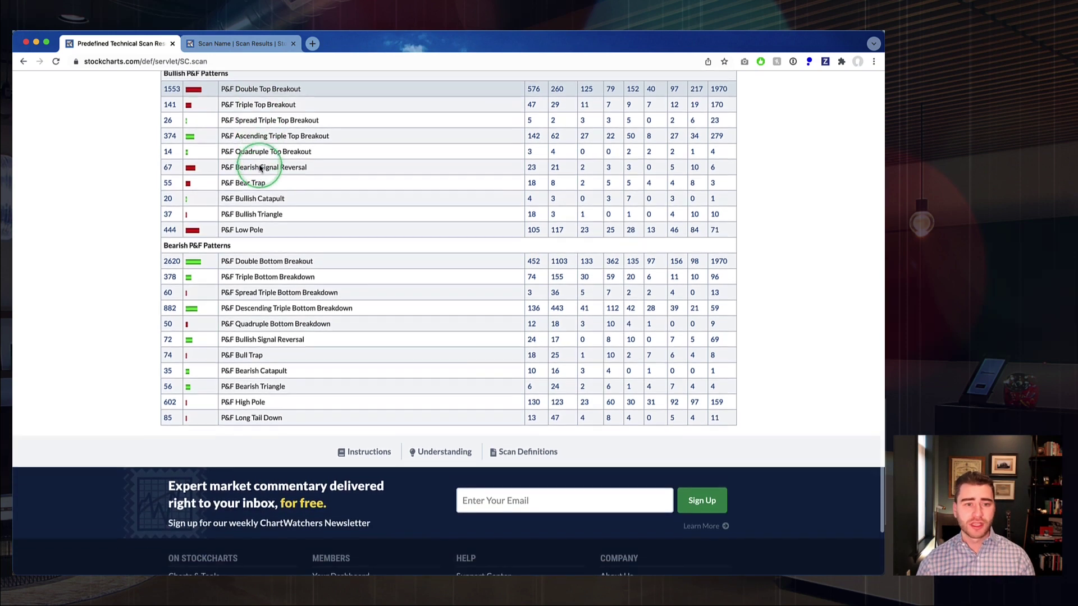
pyautogui.scroll(10, 247, 303)
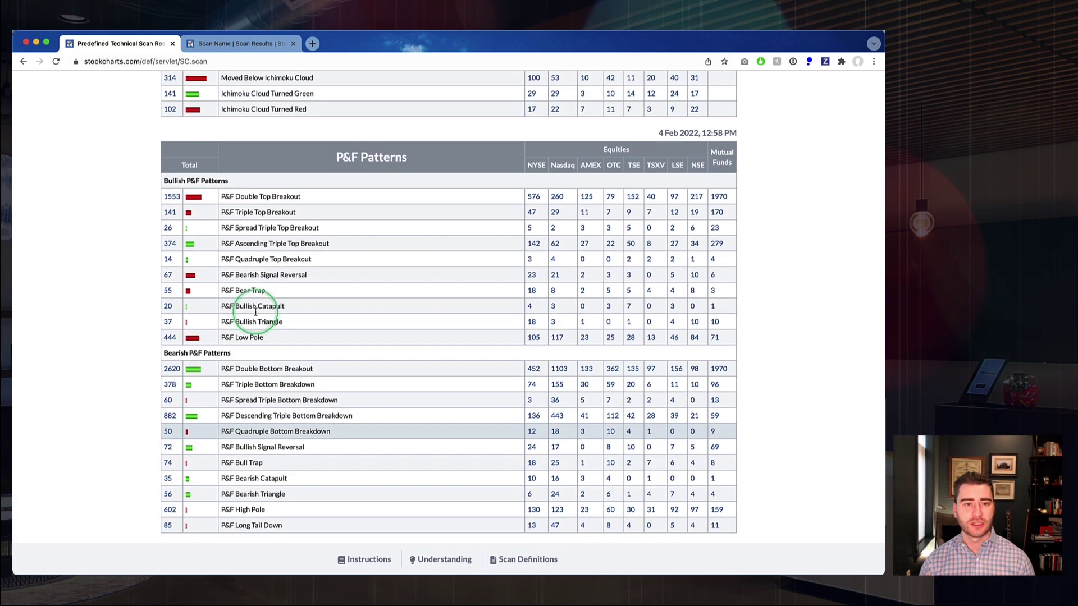
pyautogui.scroll(3, 256, 312)
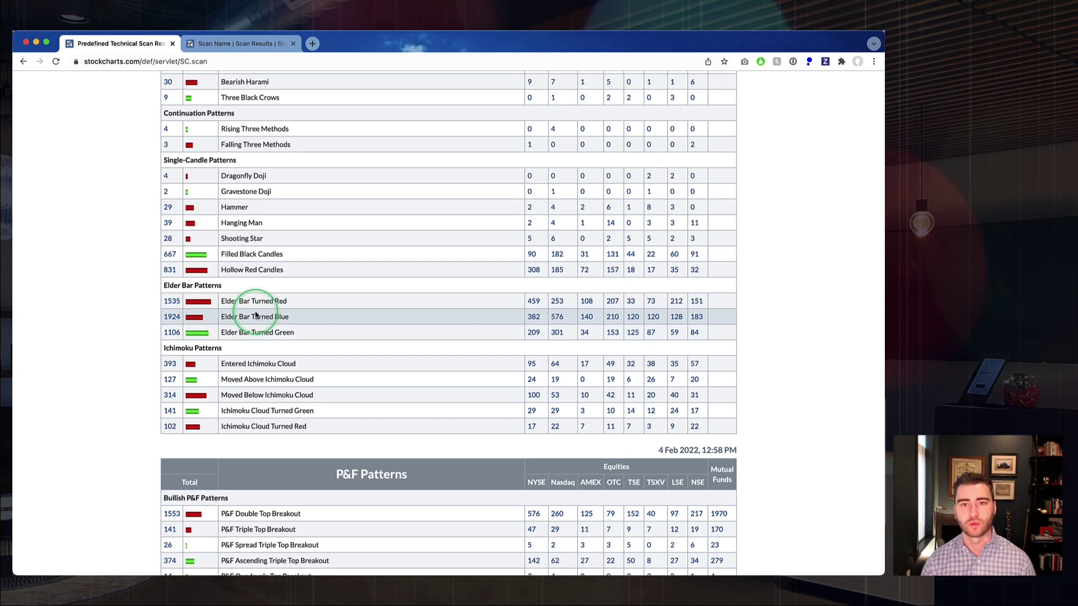
pyautogui.scroll(15, 256, 315)
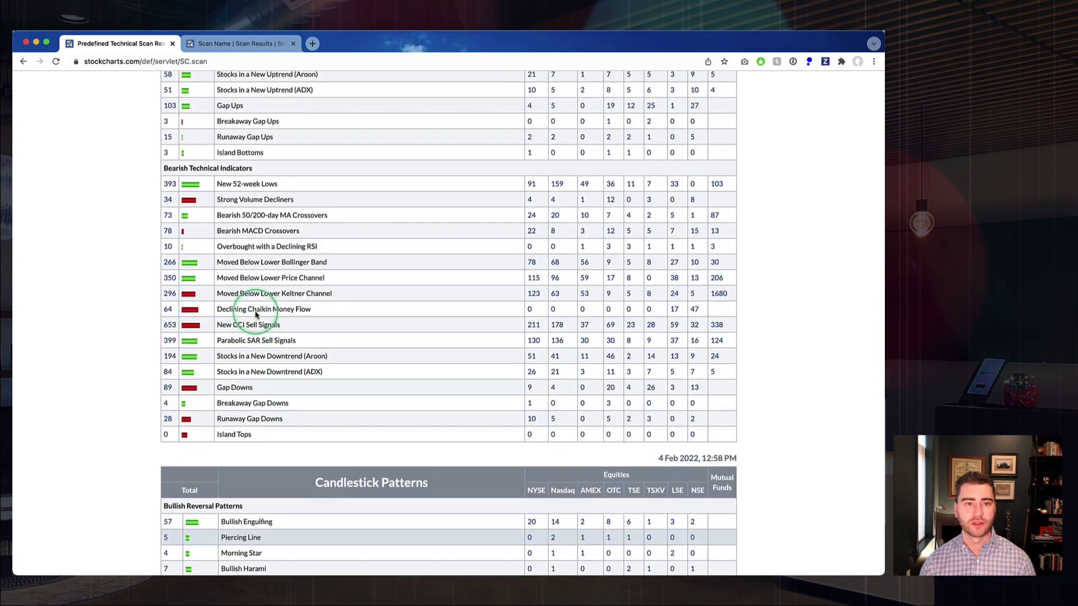
pyautogui.scroll(8, 255, 315)
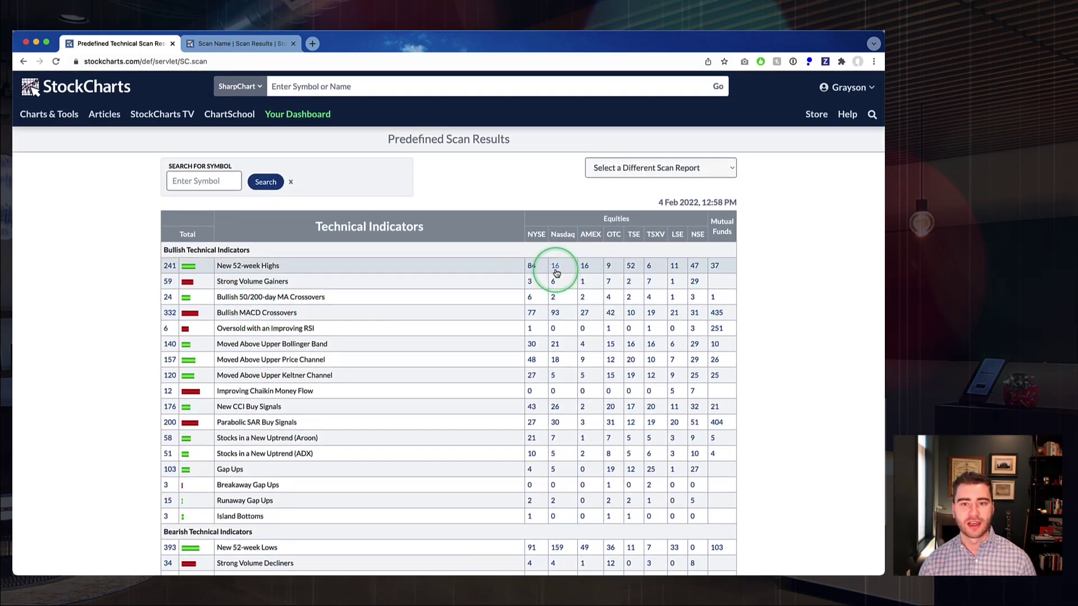
pyautogui.click(555, 269)
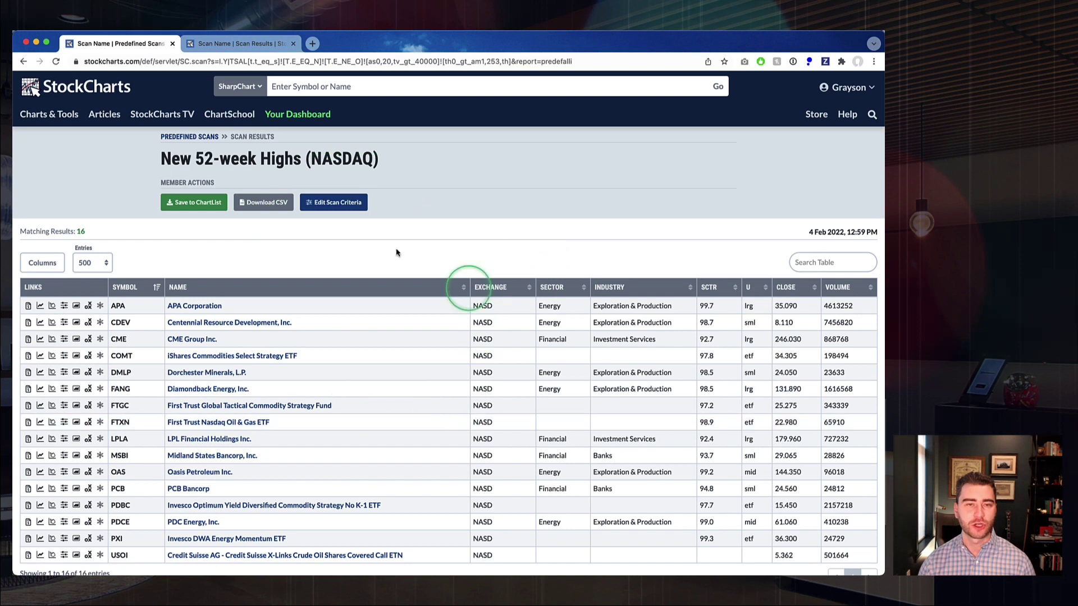